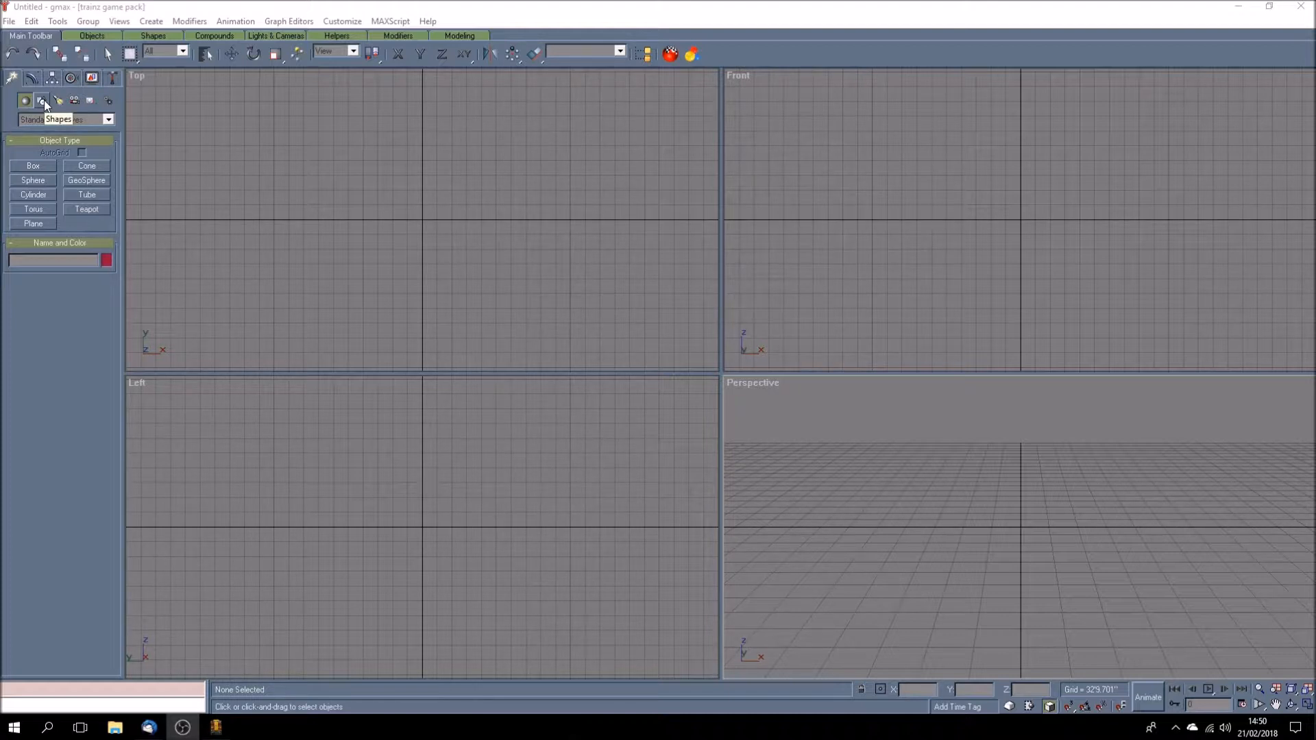
- Draw a rectangle spline about 327 ft long and 557 ft wide around the origin in the Left viewport
left_click(42, 101)
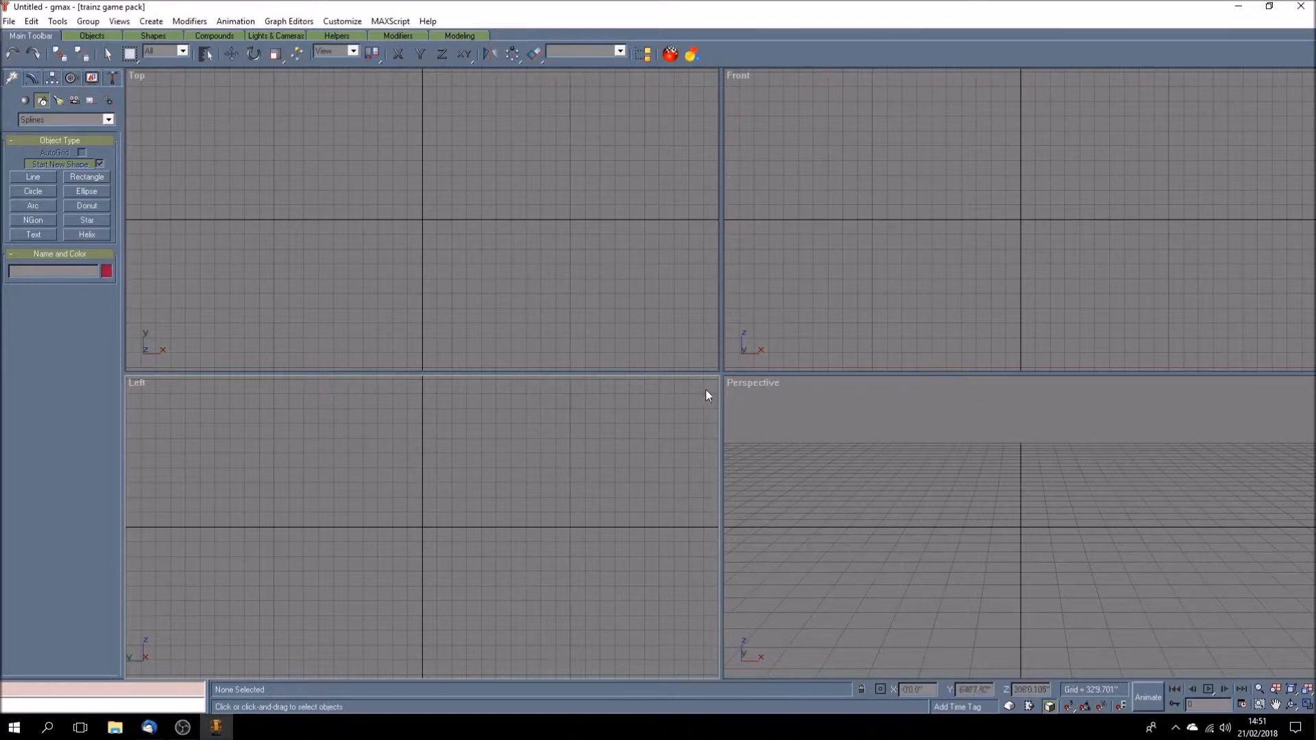
left_click(1307, 706)
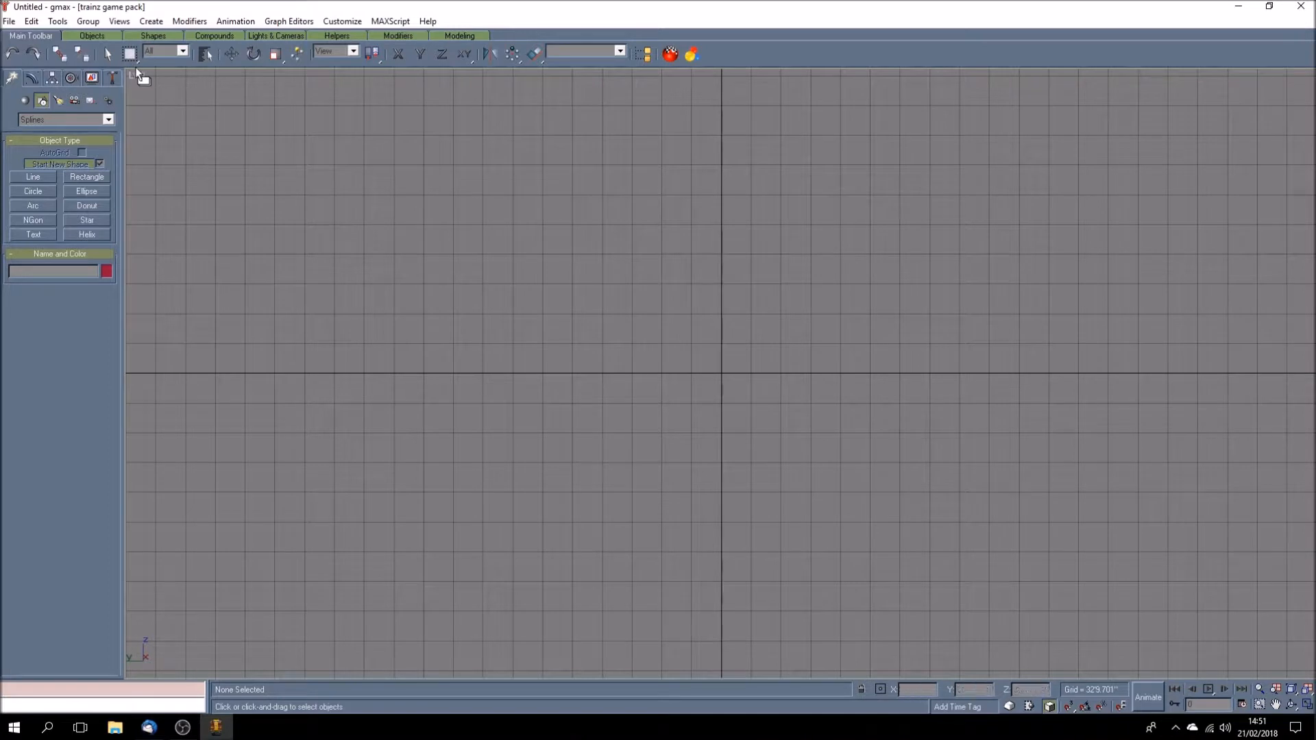
left_click(89, 179)
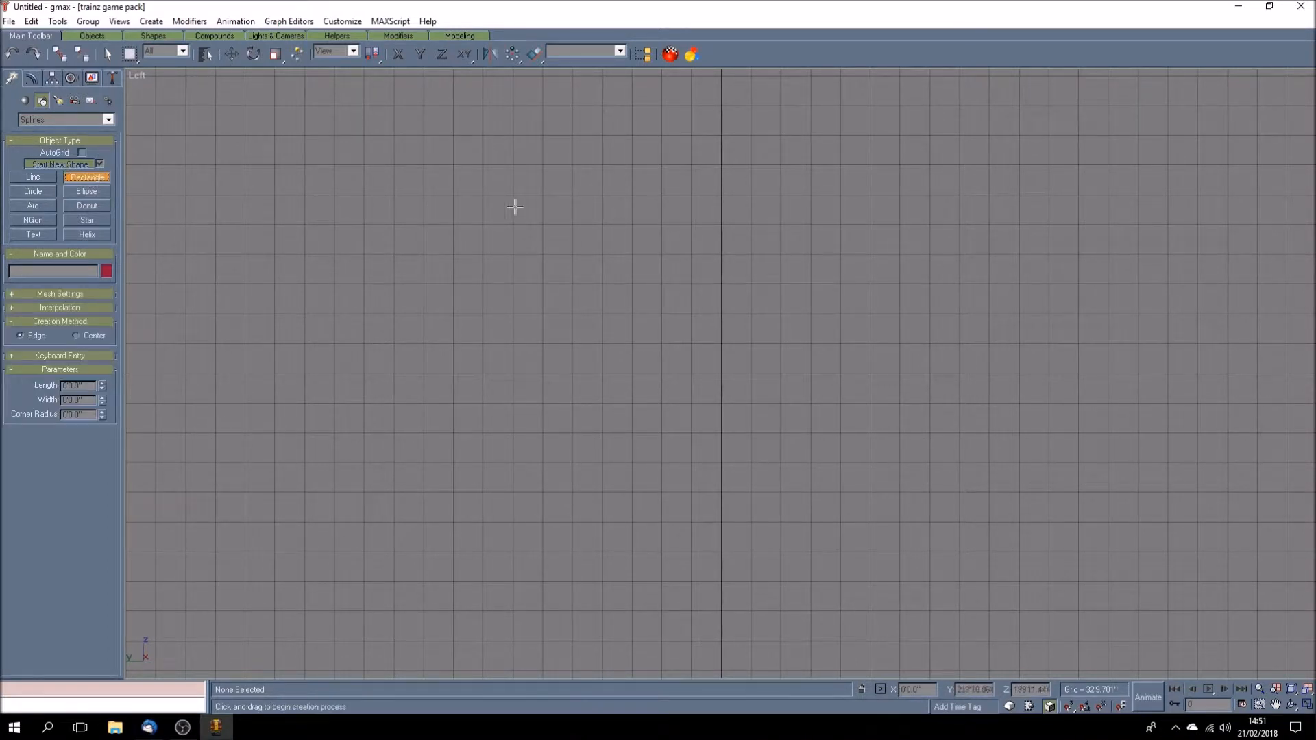
left_click_drag(452, 194, 960, 491)
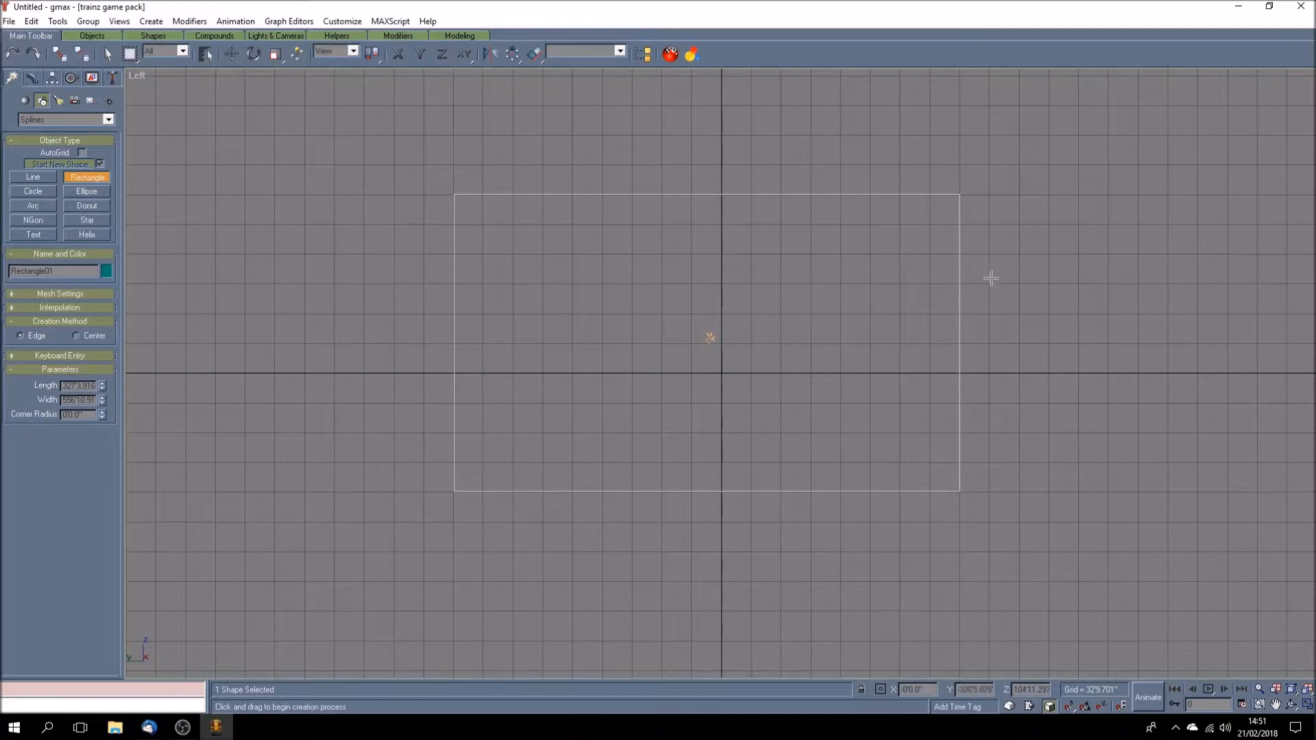
left_click(1307, 706)
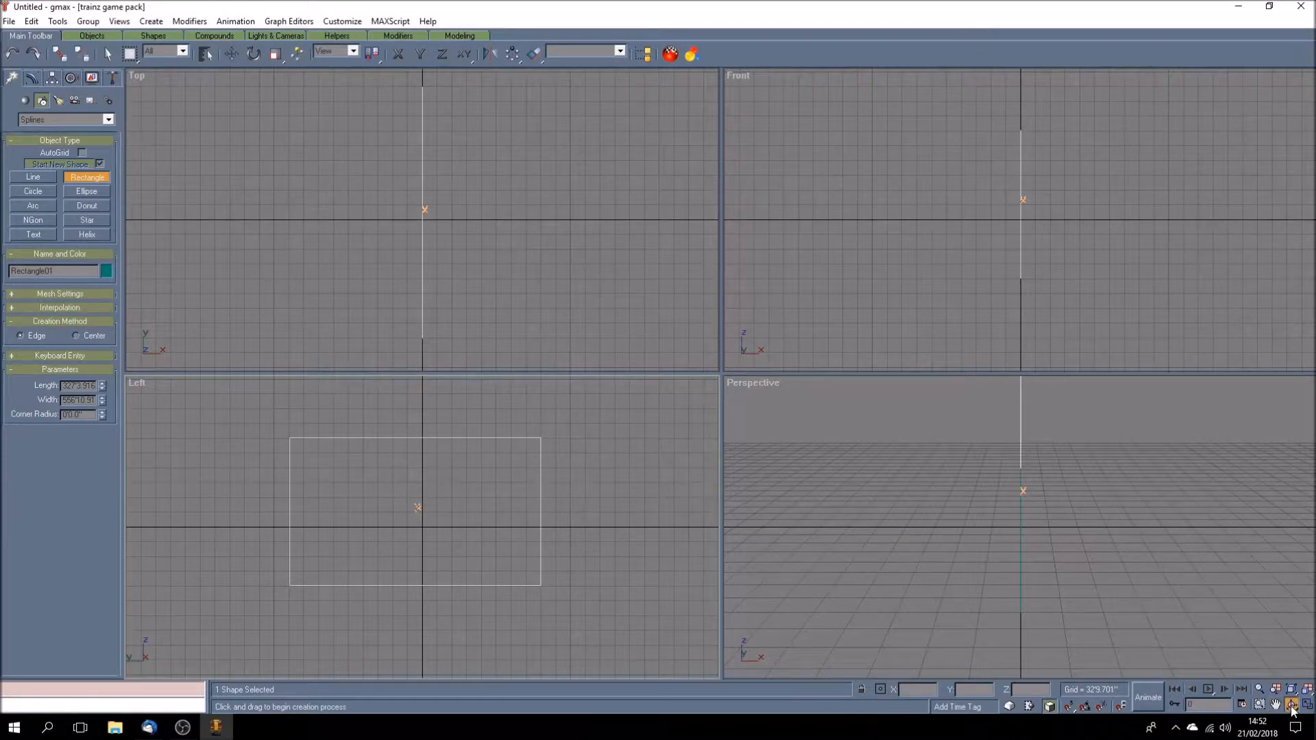
left_click(1291, 705)
left_click(1021, 521)
left_click_drag(1011, 522, 1081, 549)
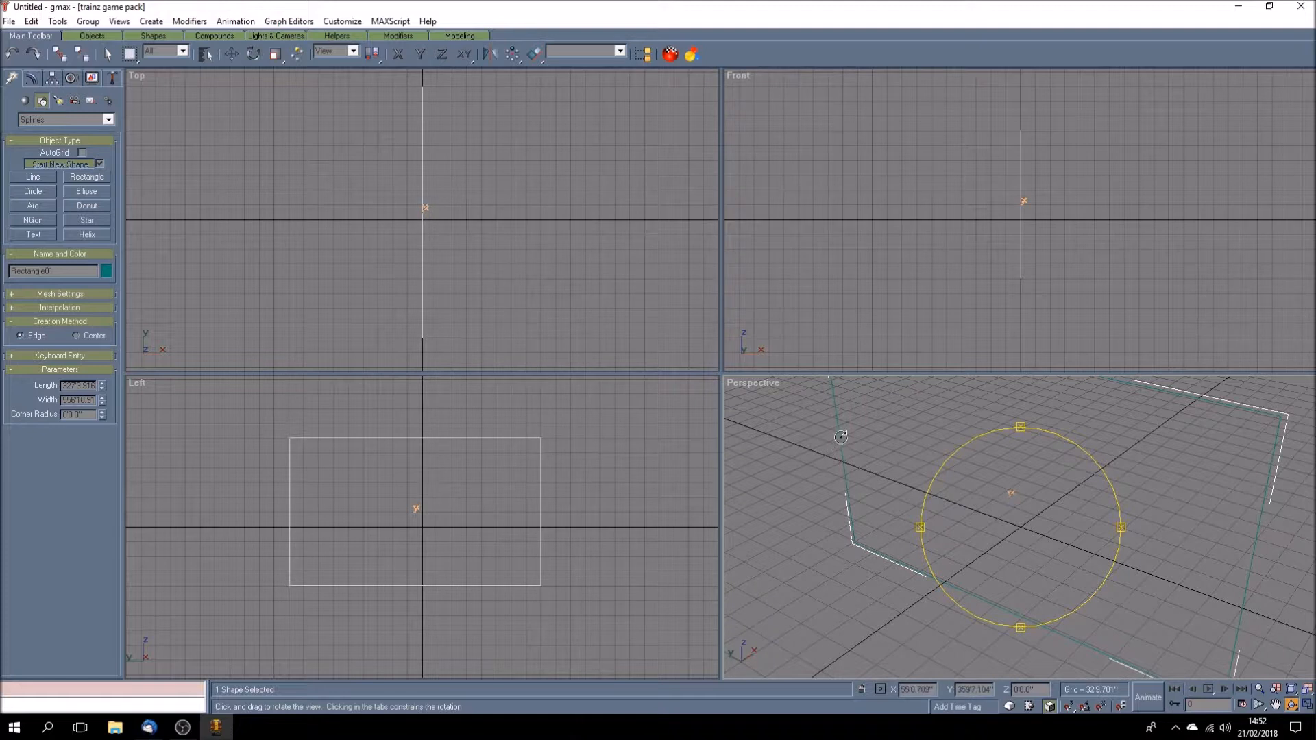
- Try Wireframe display in the Perspective viewport and restore Smooth + Highlights shading
right_click(763, 386)
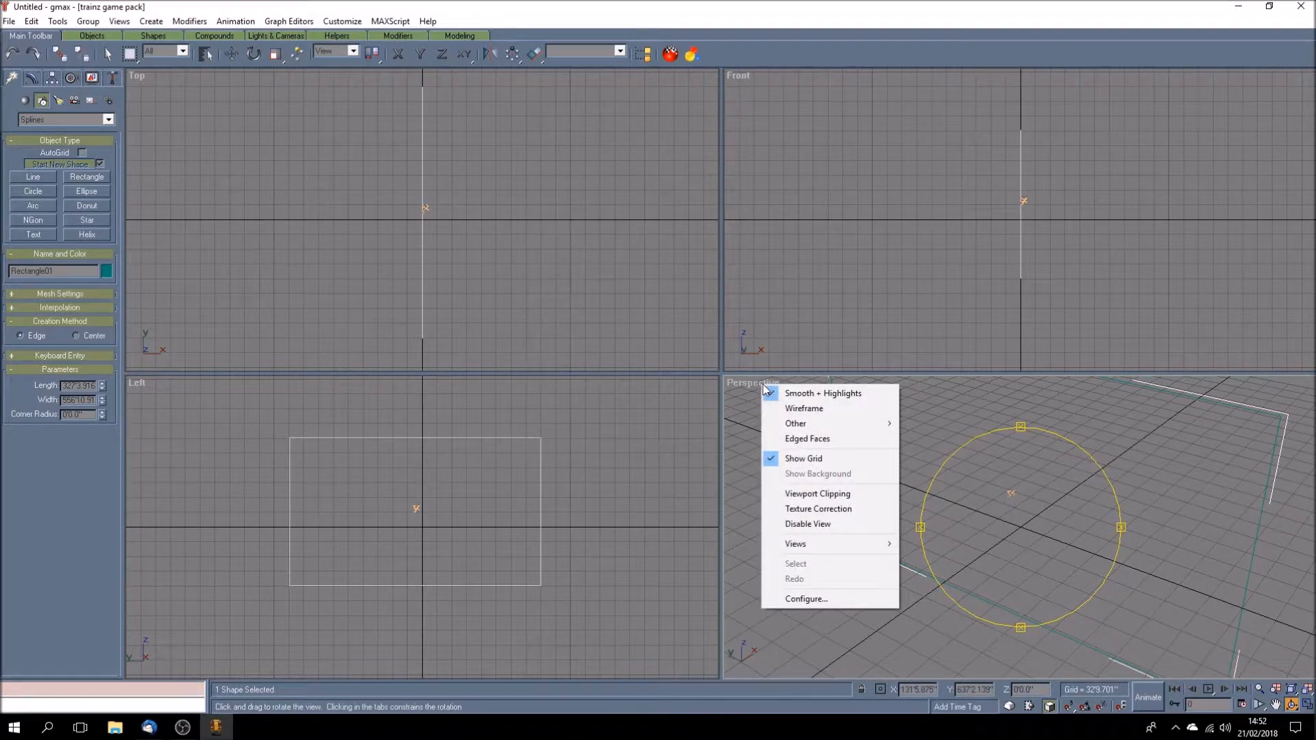
left_click(795, 409)
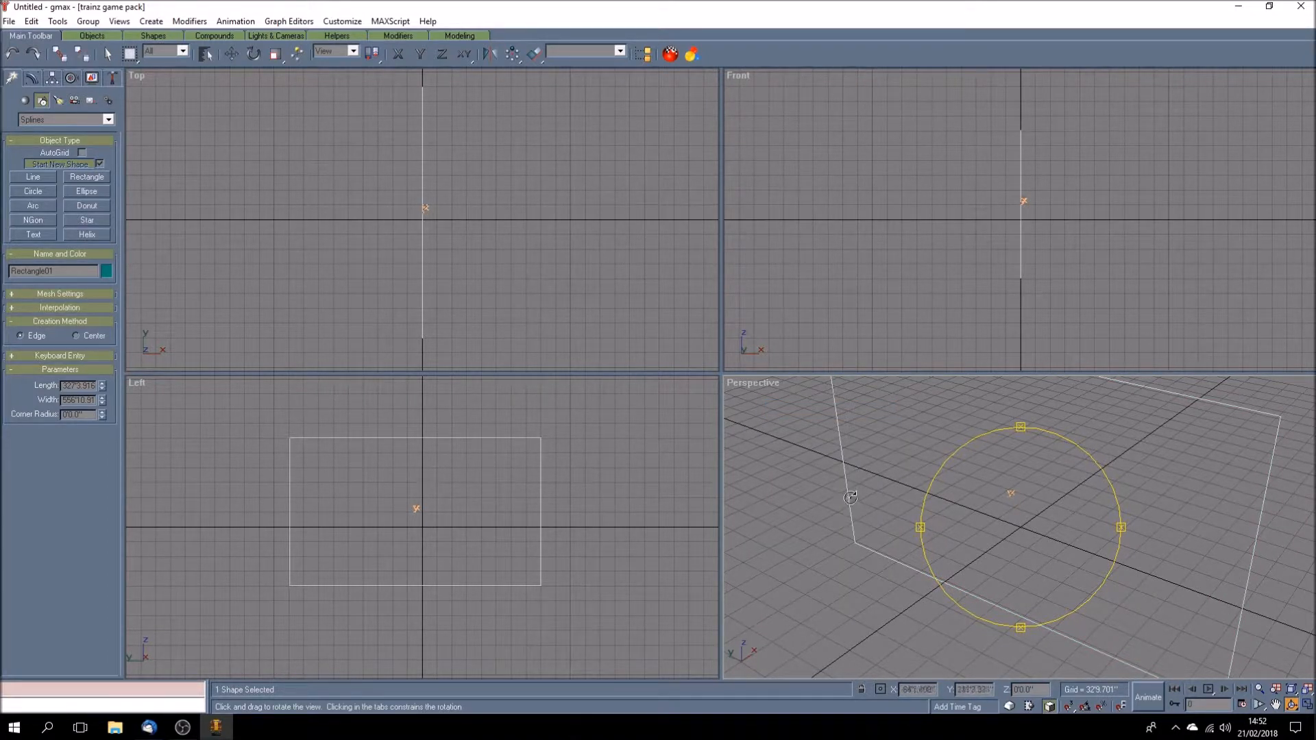
right_click(761, 385)
left_click(795, 394)
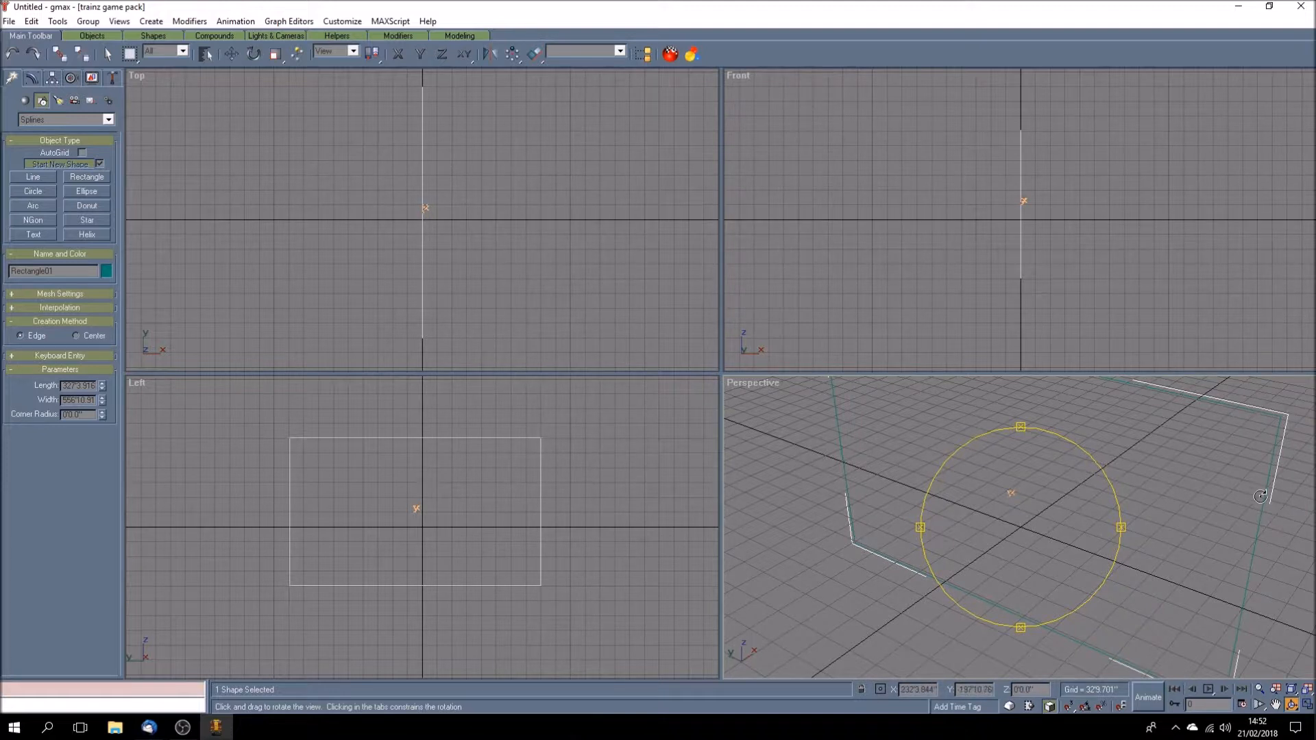
mouse_move(1078, 515)
left_mouse_down()
mouse_move(1059, 516)
mouse_move(1078, 514)
left_mouse_up()
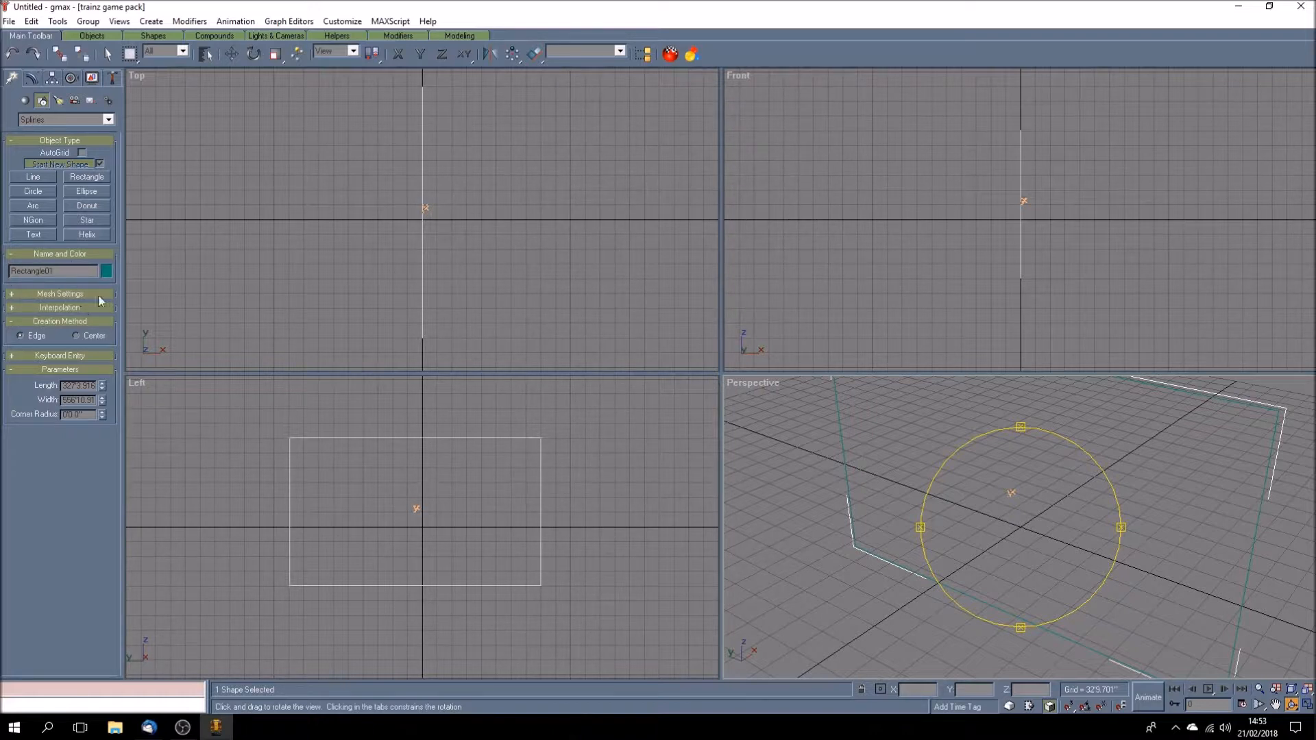
- Set the rectangle's object color to light green from the gmax palette
left_click_drag(62, 272, 10, 272)
left_click(62, 271)
left_click(106, 271)
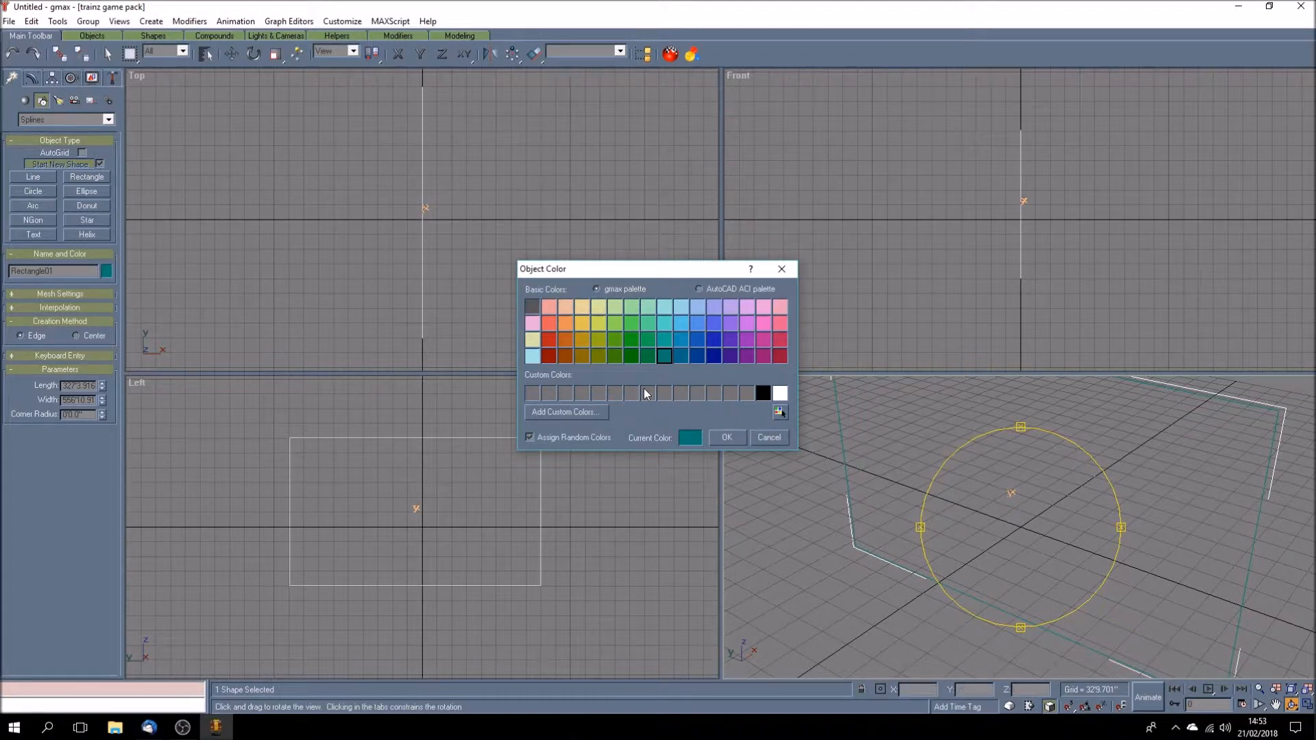
left_click(617, 327)
left_click(726, 437)
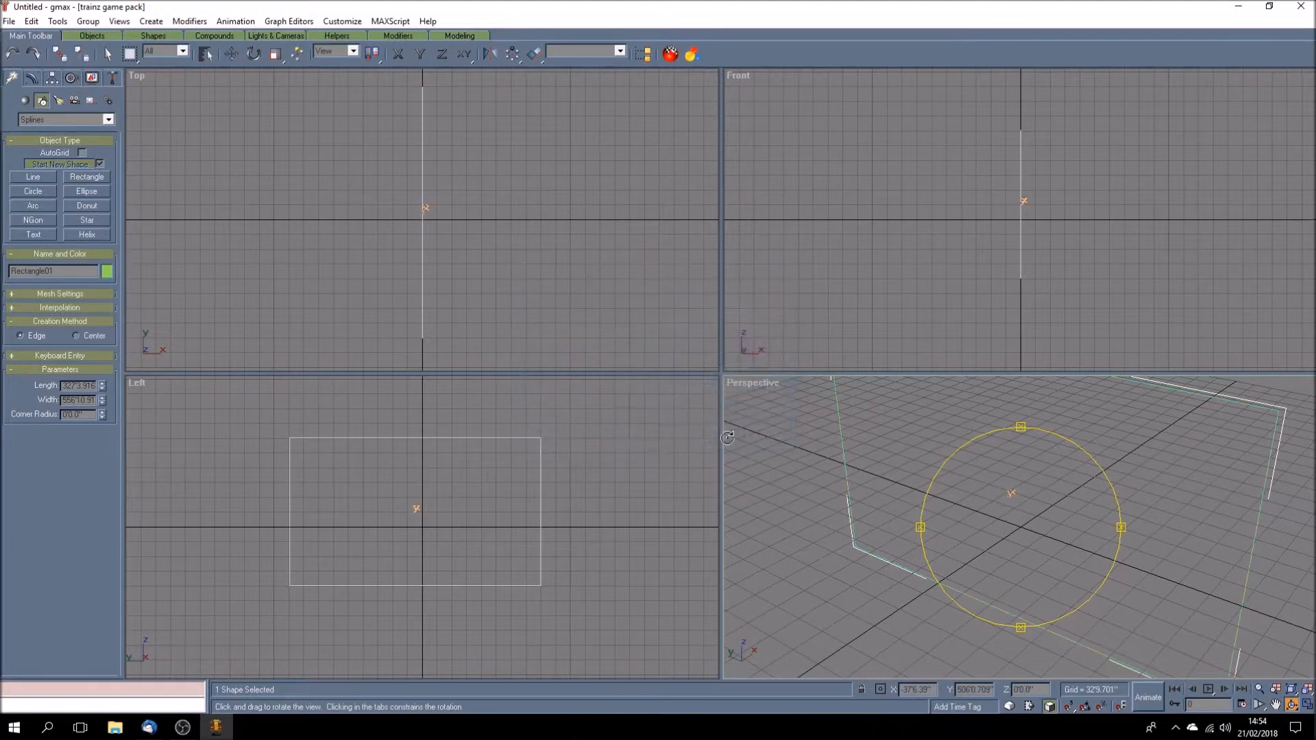
mouse_move(1007, 542)
left_mouse_down()
mouse_move(1021, 550)
mouse_move(1010, 539)
left_mouse_up()
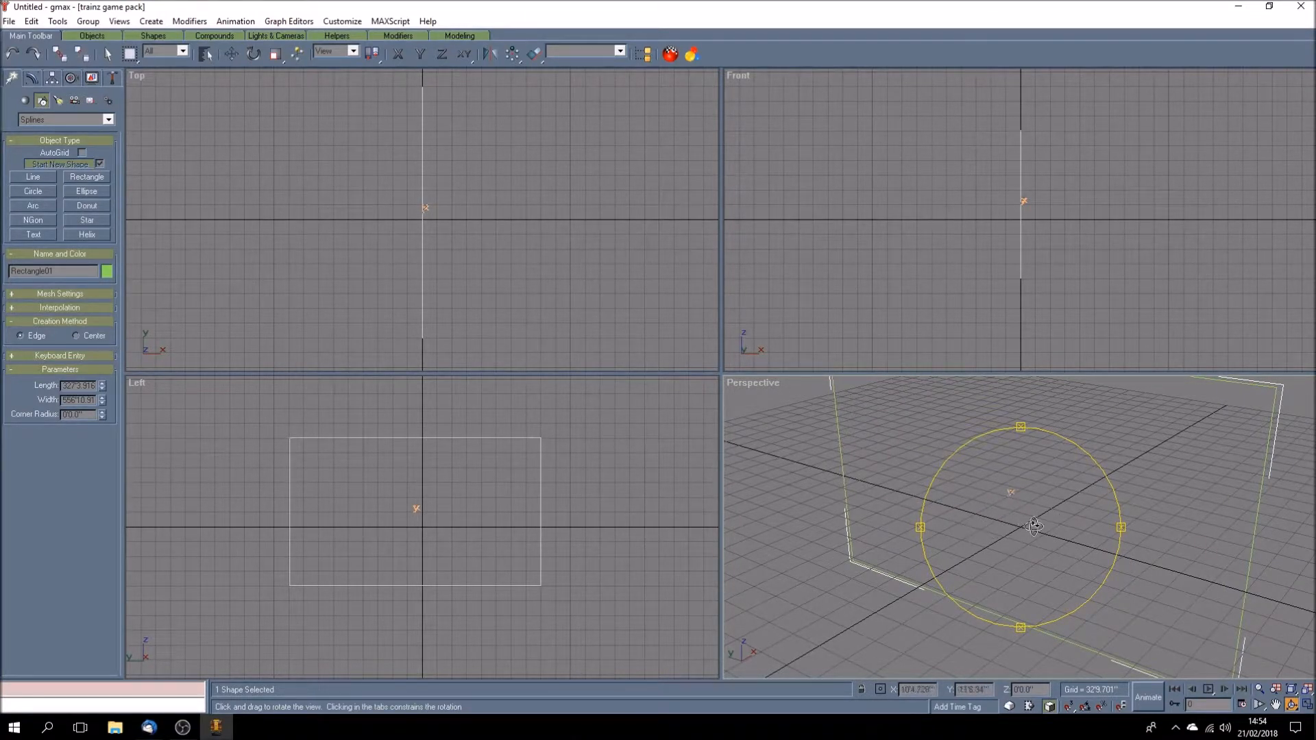
left_click_drag(1016, 515, 1014, 524)
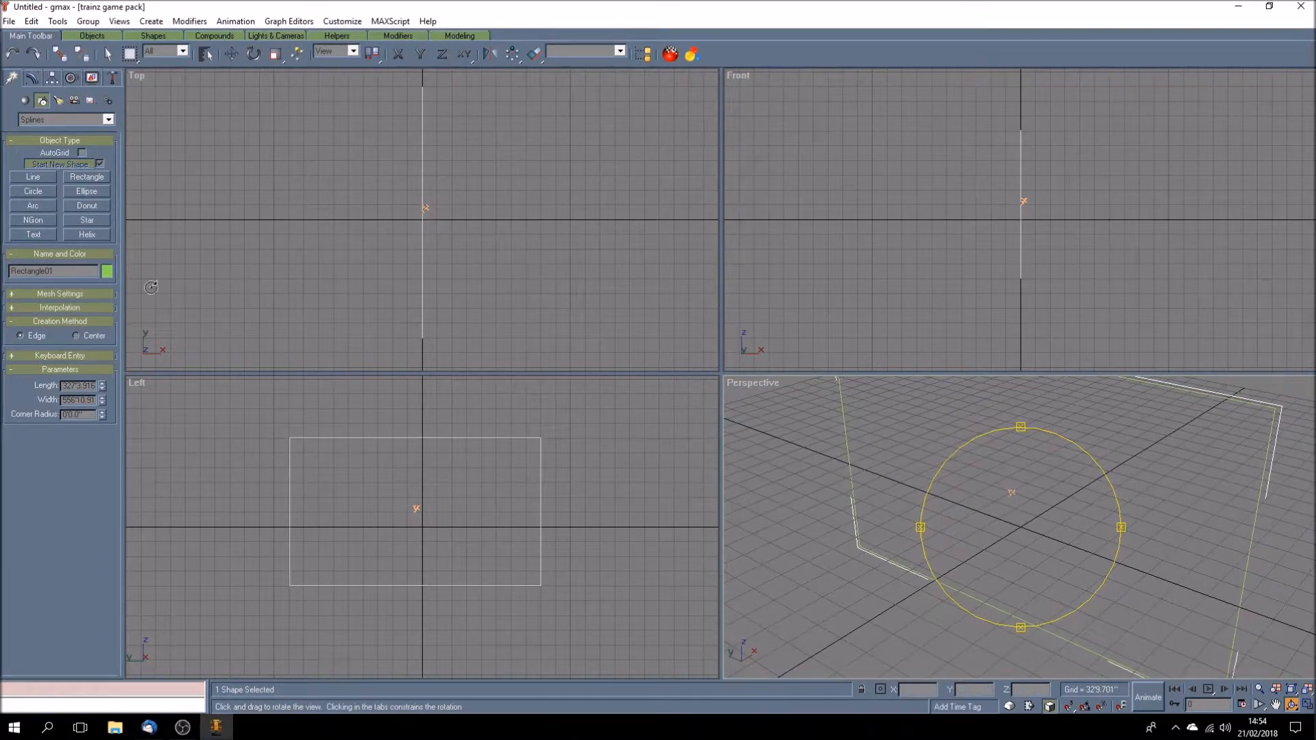
- Change the rectangle's object color to dark red from the gmax palette and deselect the shape
left_click(107, 273)
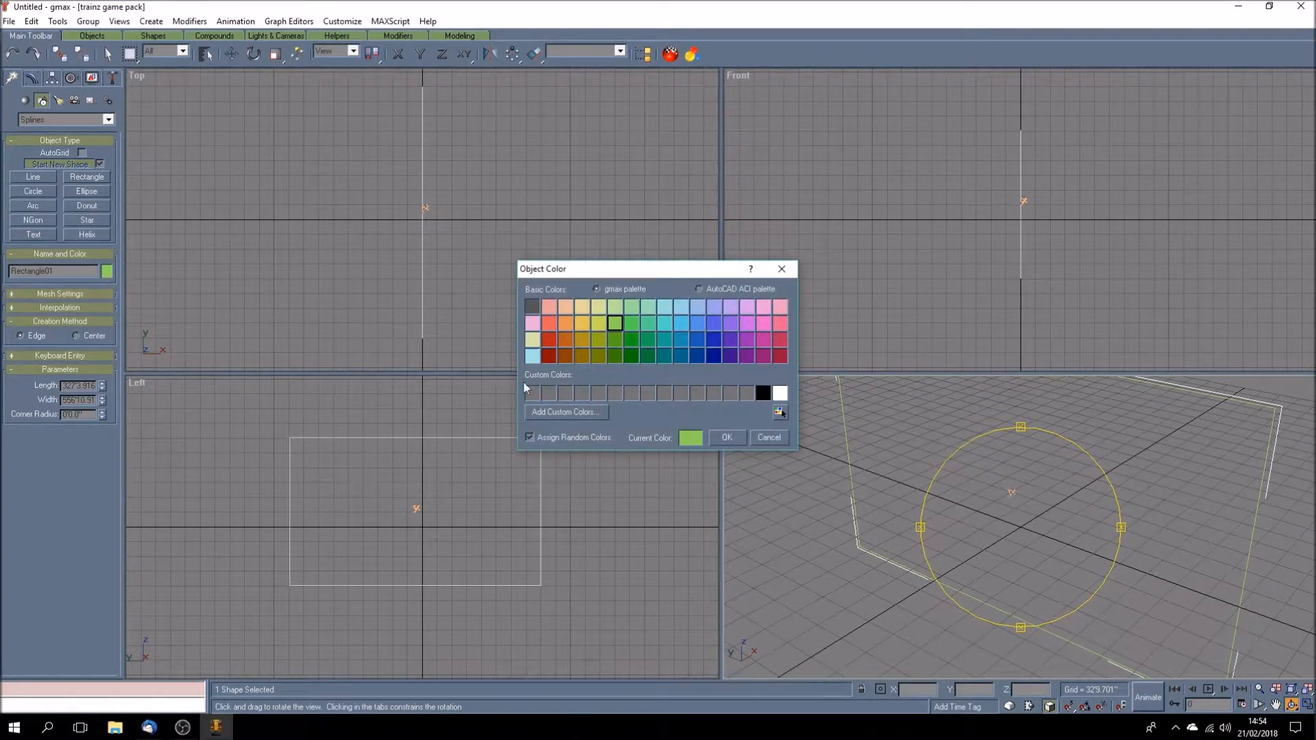
left_click(549, 356)
left_click(726, 437)
left_click_drag(989, 532, 1006, 525)
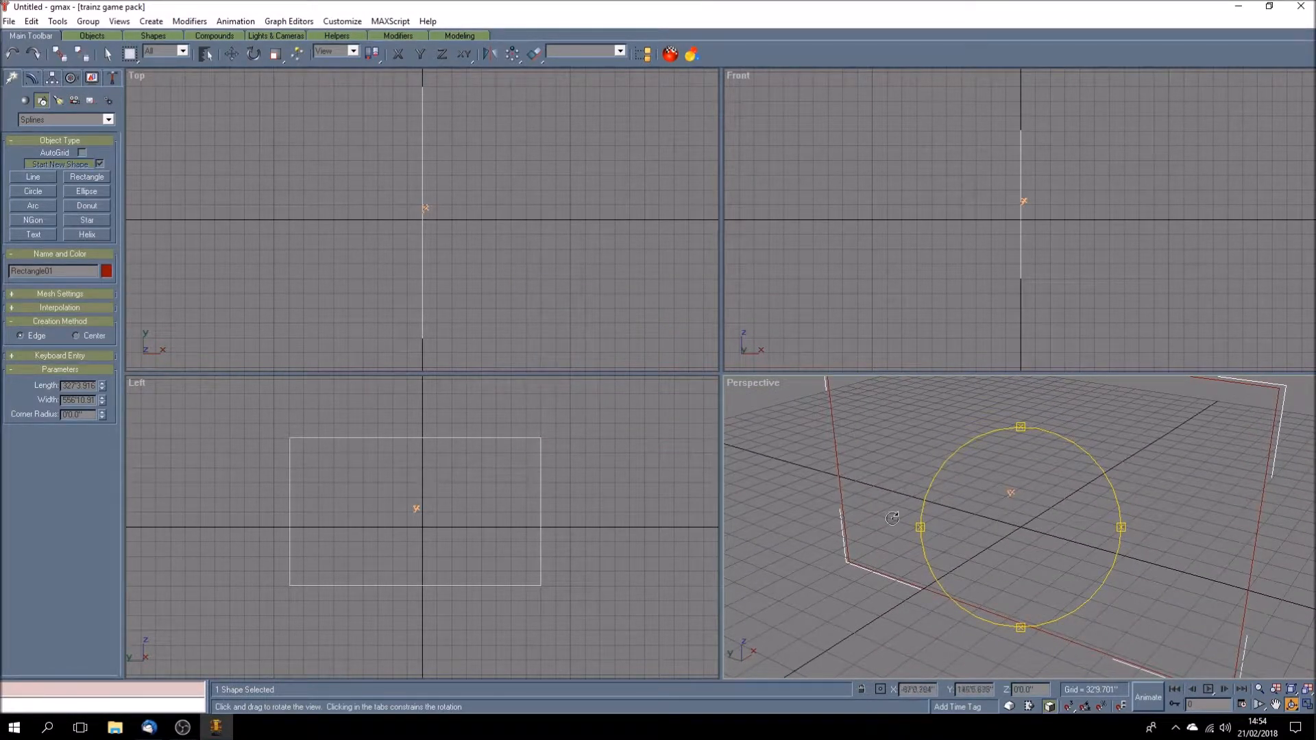
left_click(108, 54)
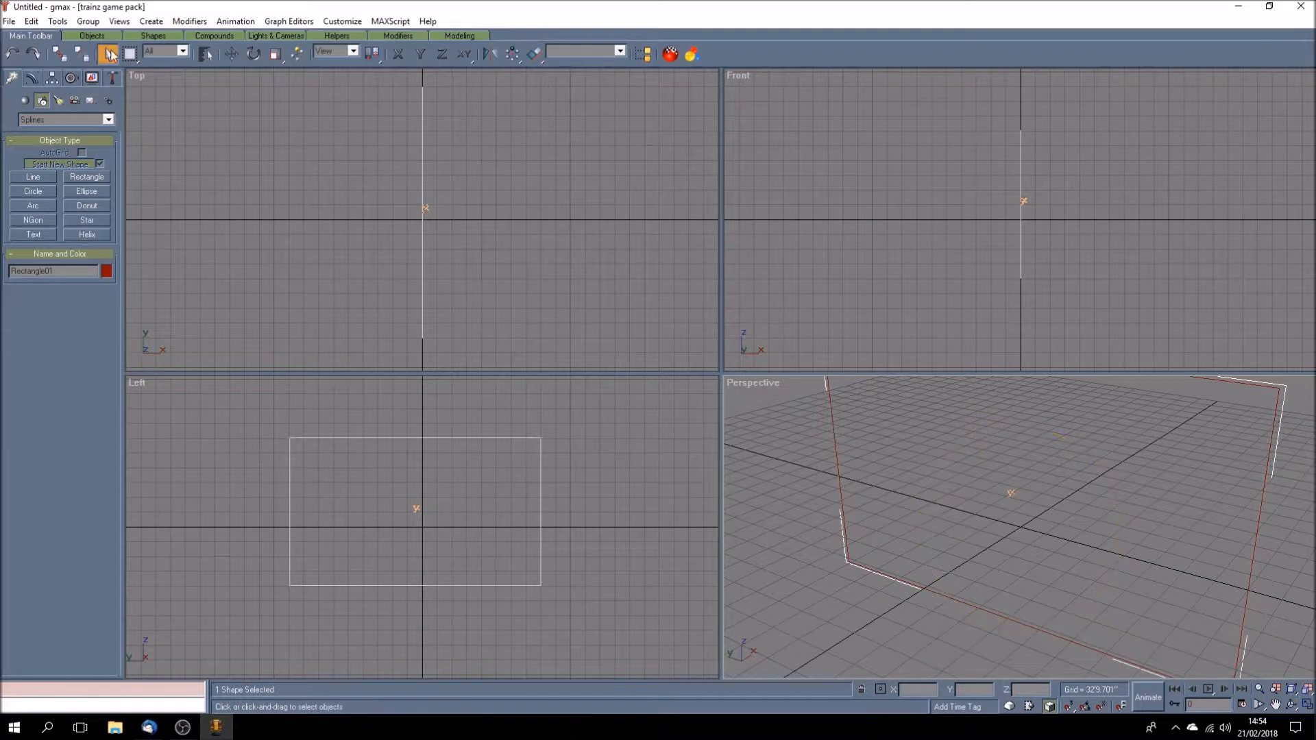
left_click(217, 446)
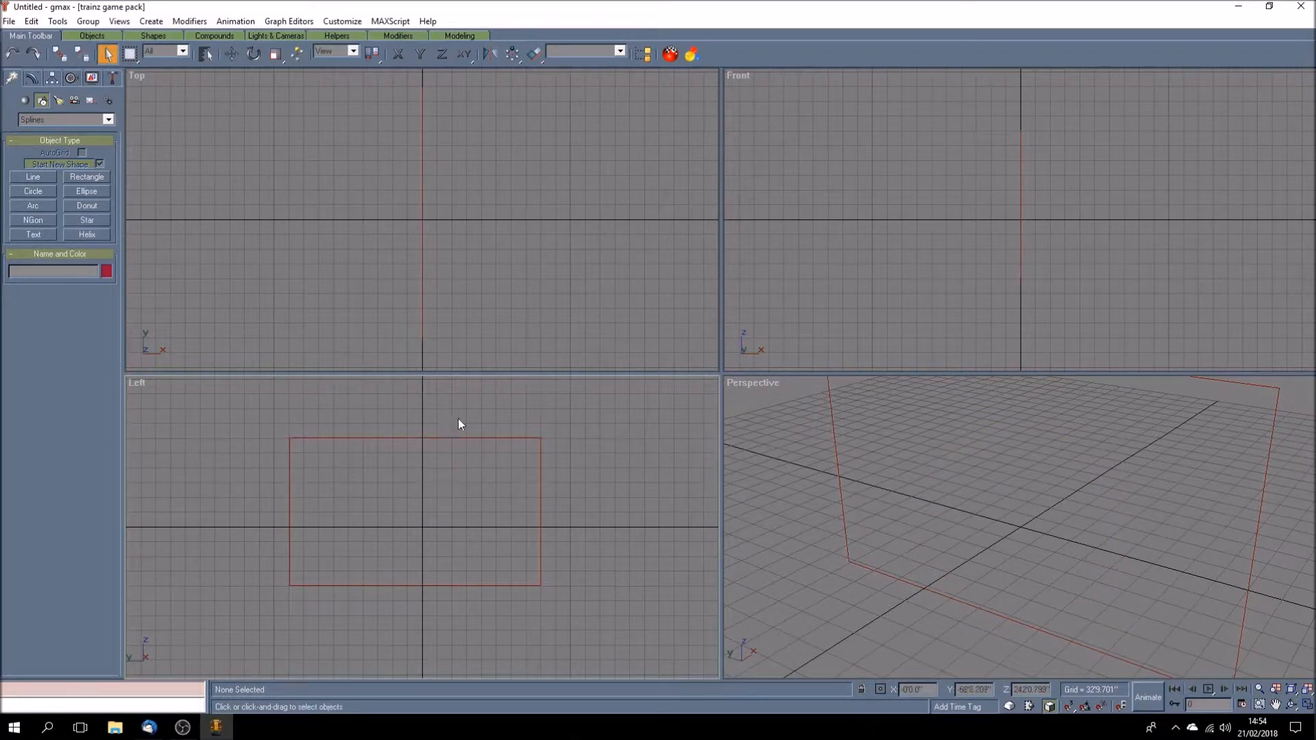
- Modify the red rectangle's parameters to a length of 50 ft and a width of 30 ft
left_click(1308, 704)
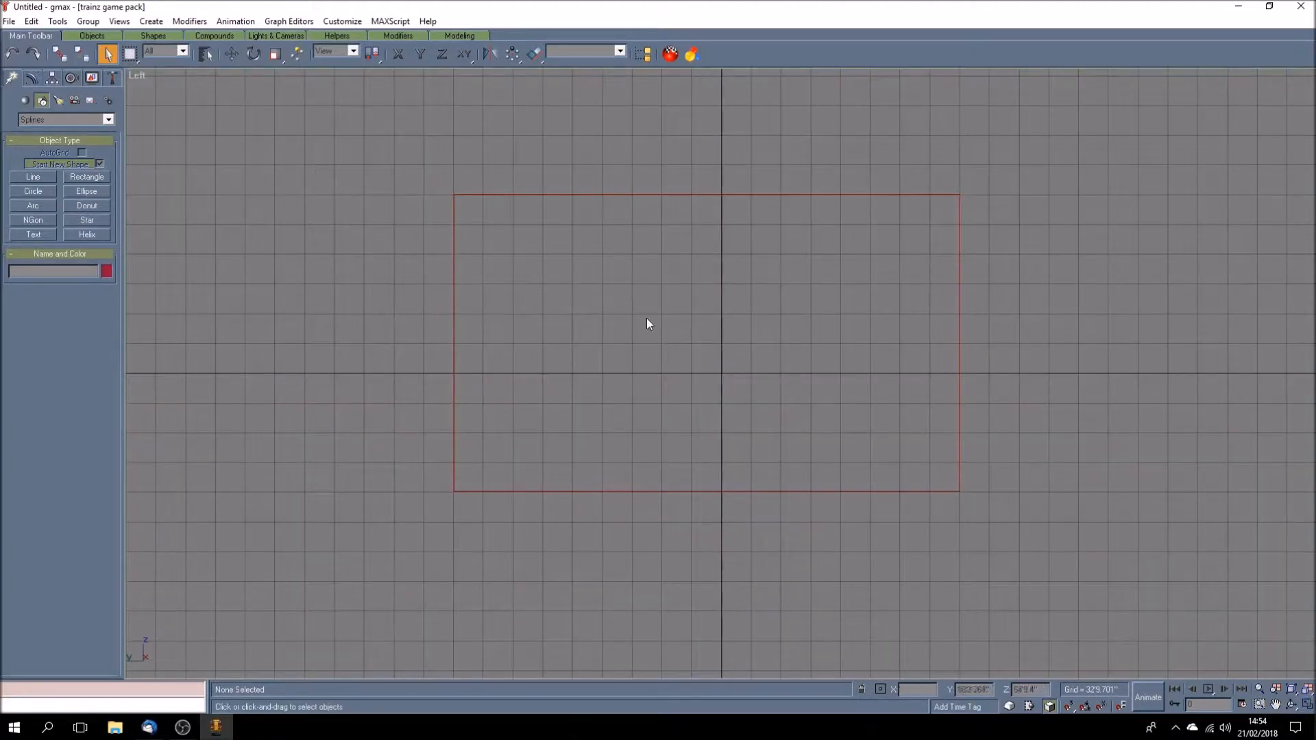
left_click(494, 196)
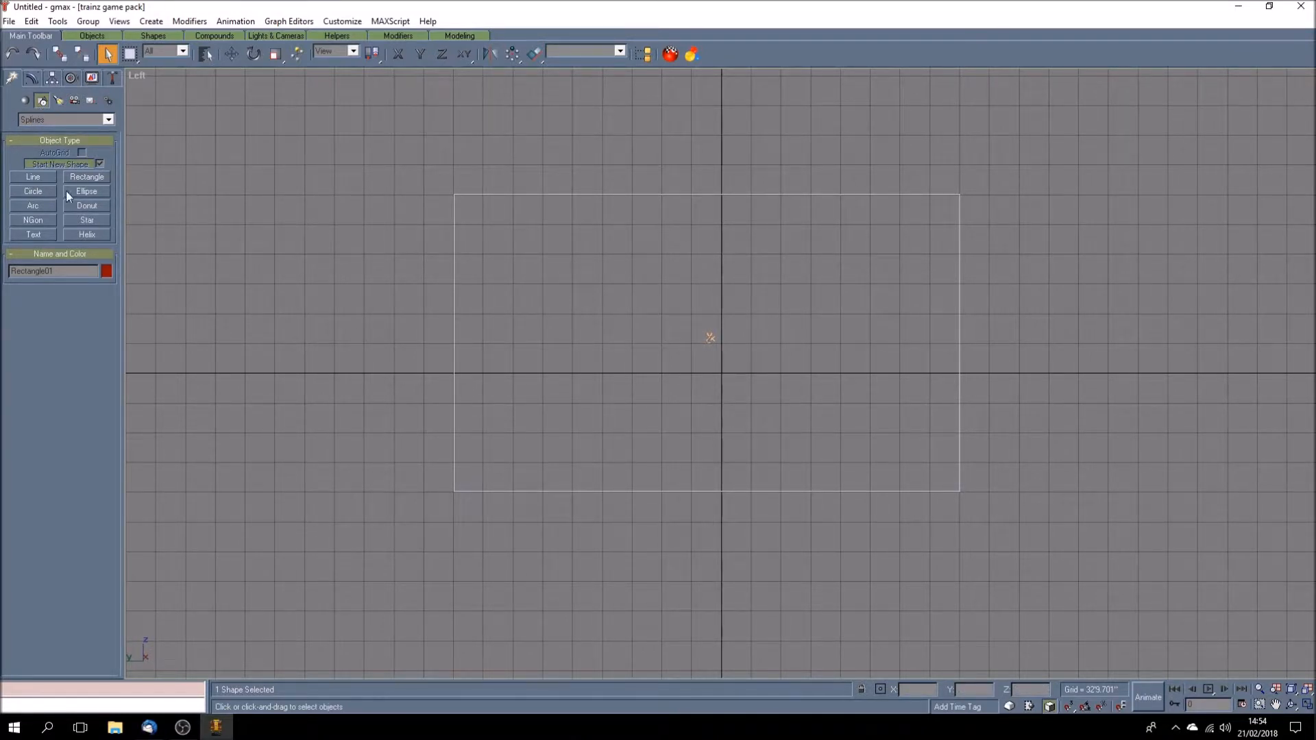
left_click(31, 78)
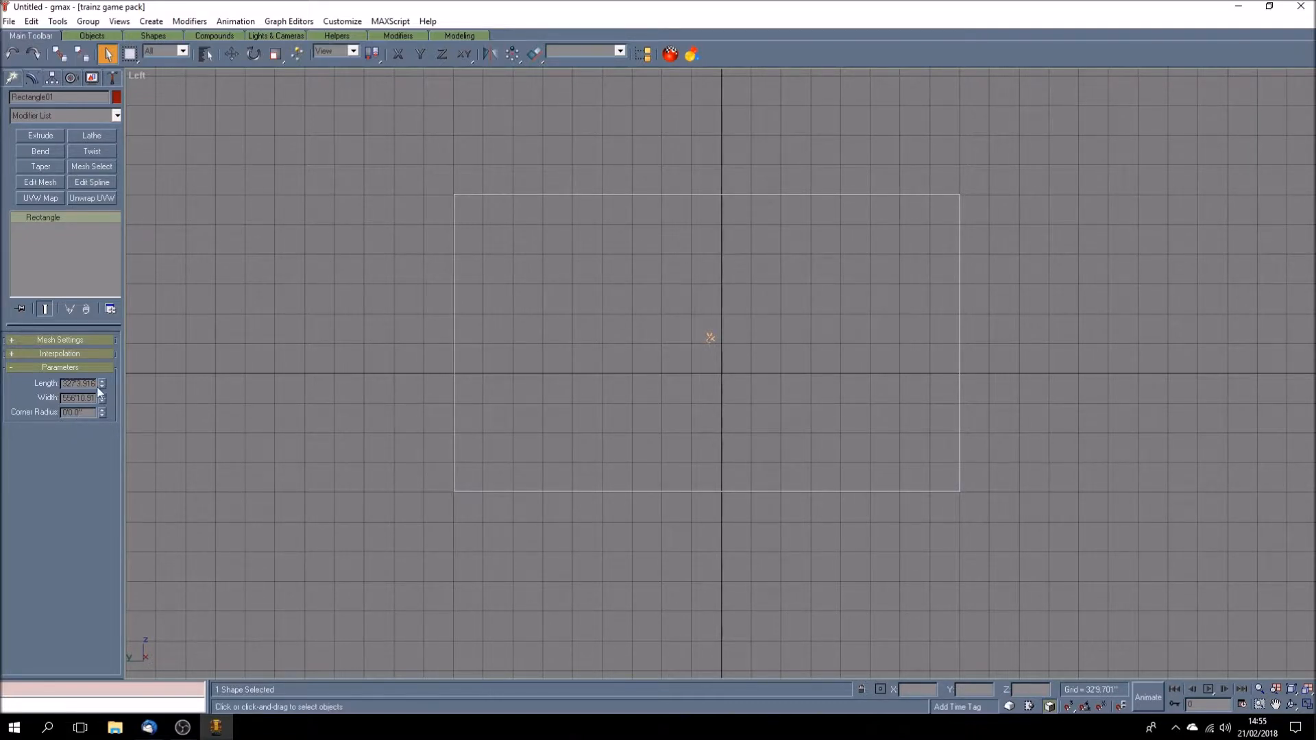
left_click_drag(64, 384, 102, 386)
type("50")
key("Return")
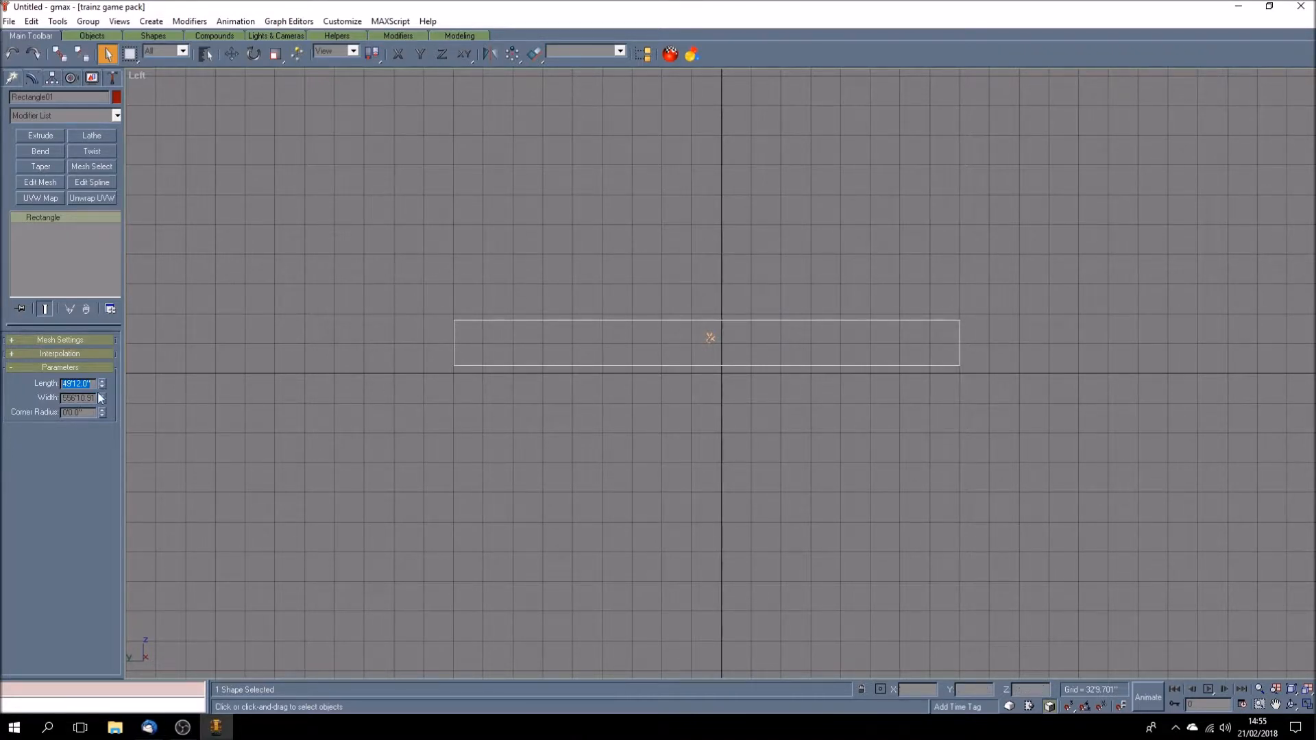
left_click(64, 399)
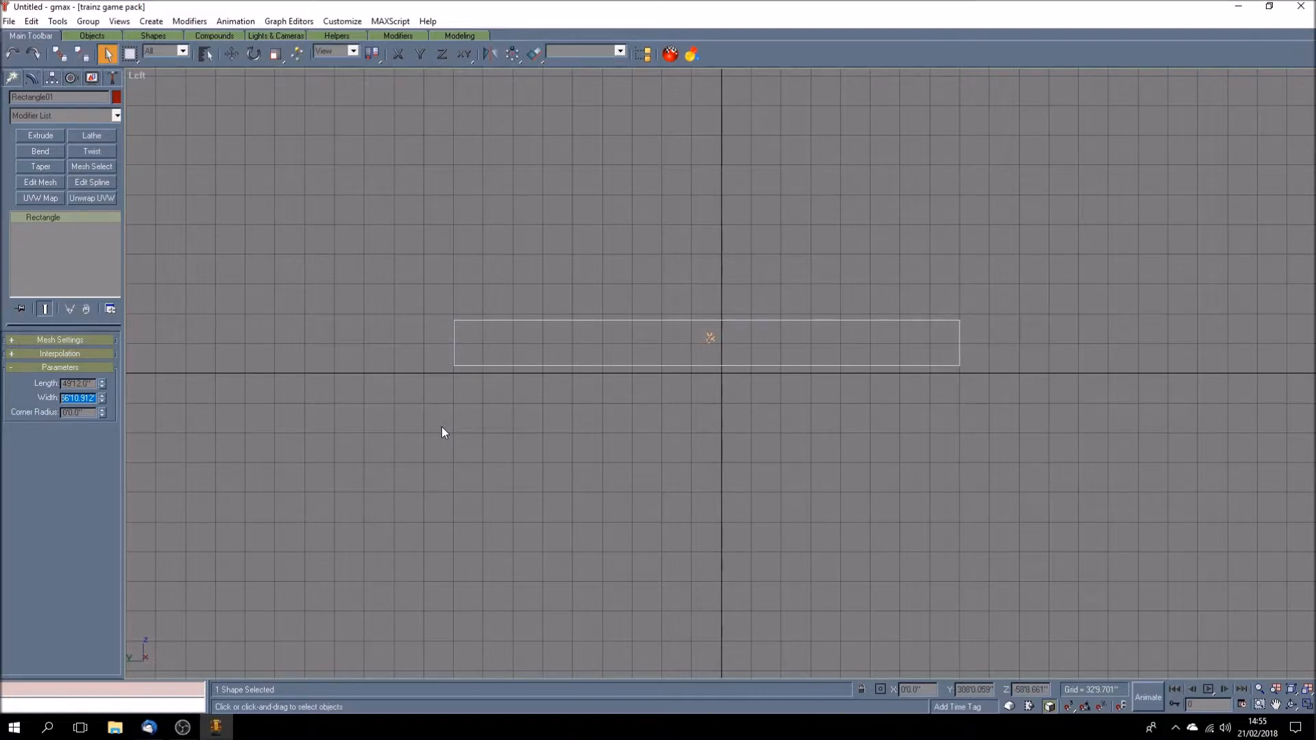
type("30")
key("Return")
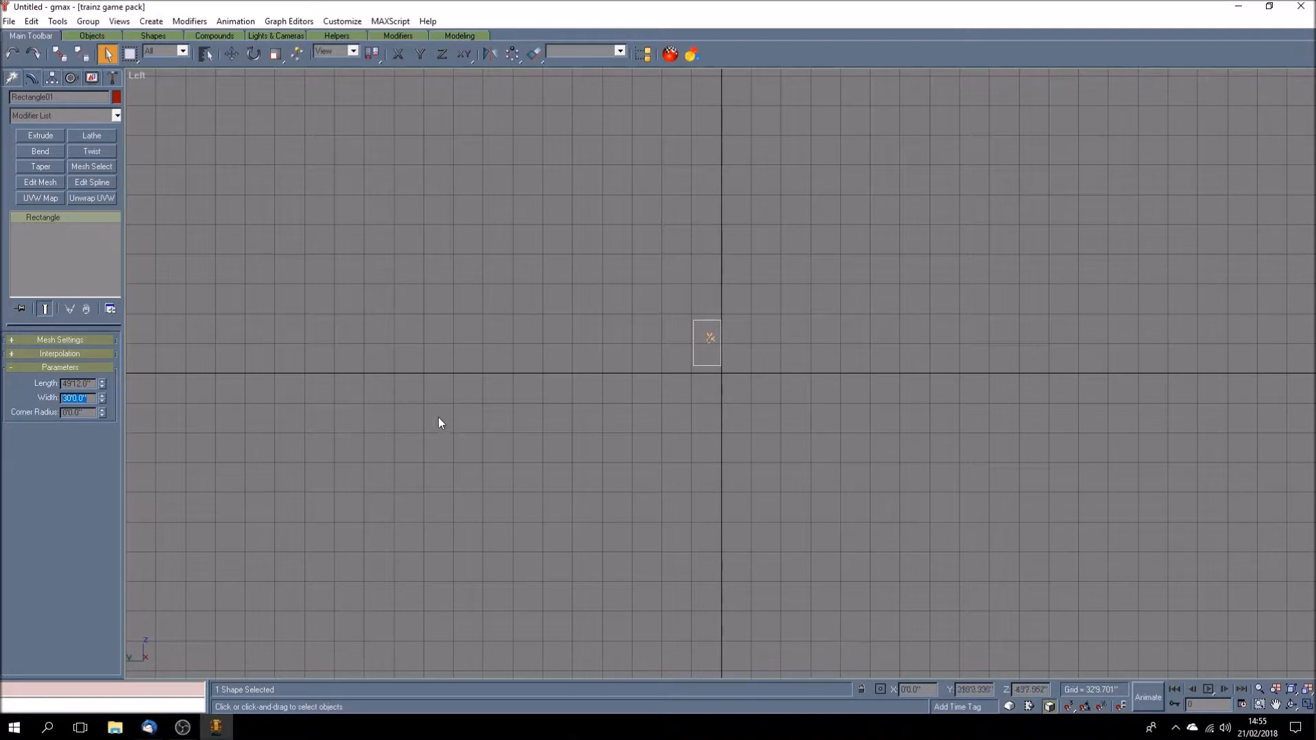
- Move the rectangle to the origin by setting its Y and Z positions to 0
left_click(231, 54)
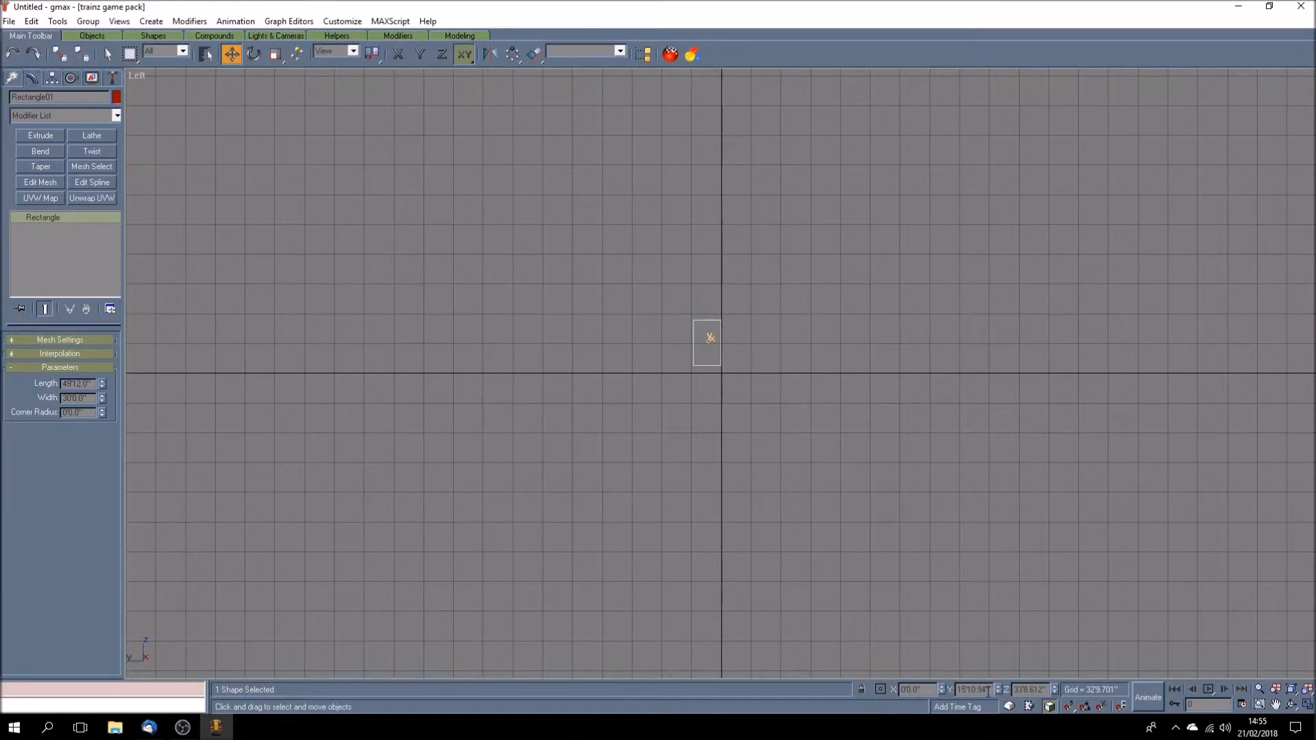
left_click_drag(988, 690, 948, 689)
type("0")
key("Return")
key("Tab")
type("0")
key("Return")
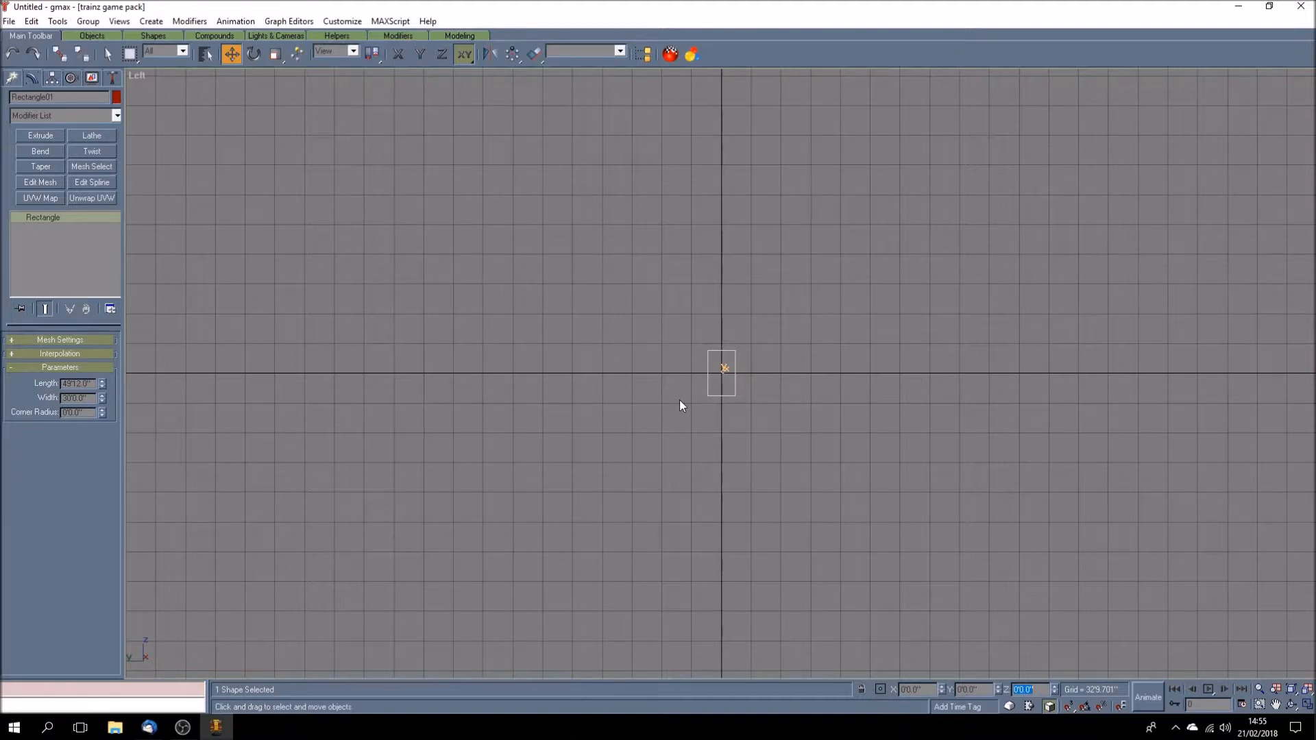
- Examine the rectangle up close in the Left and Top viewports, keeping it selected
left_click(1307, 704)
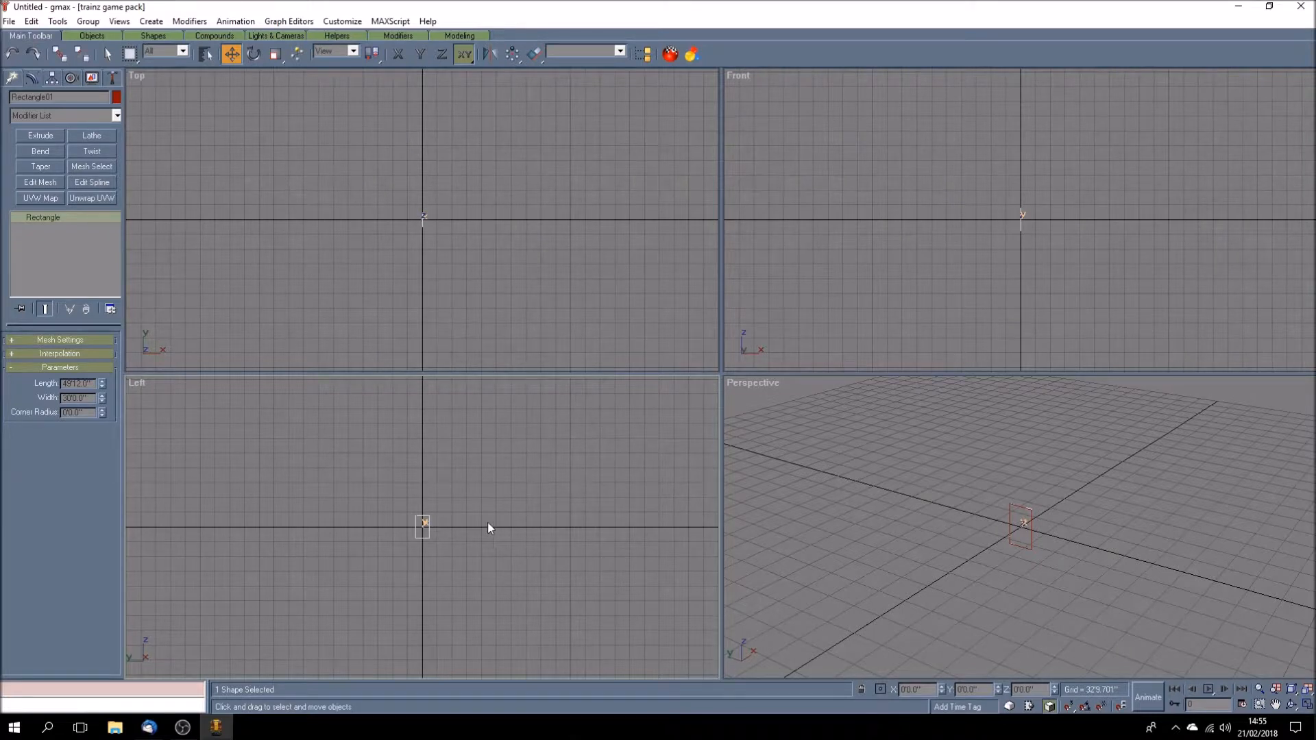
left_click(458, 522)
scroll(432, 528, "up", 5)
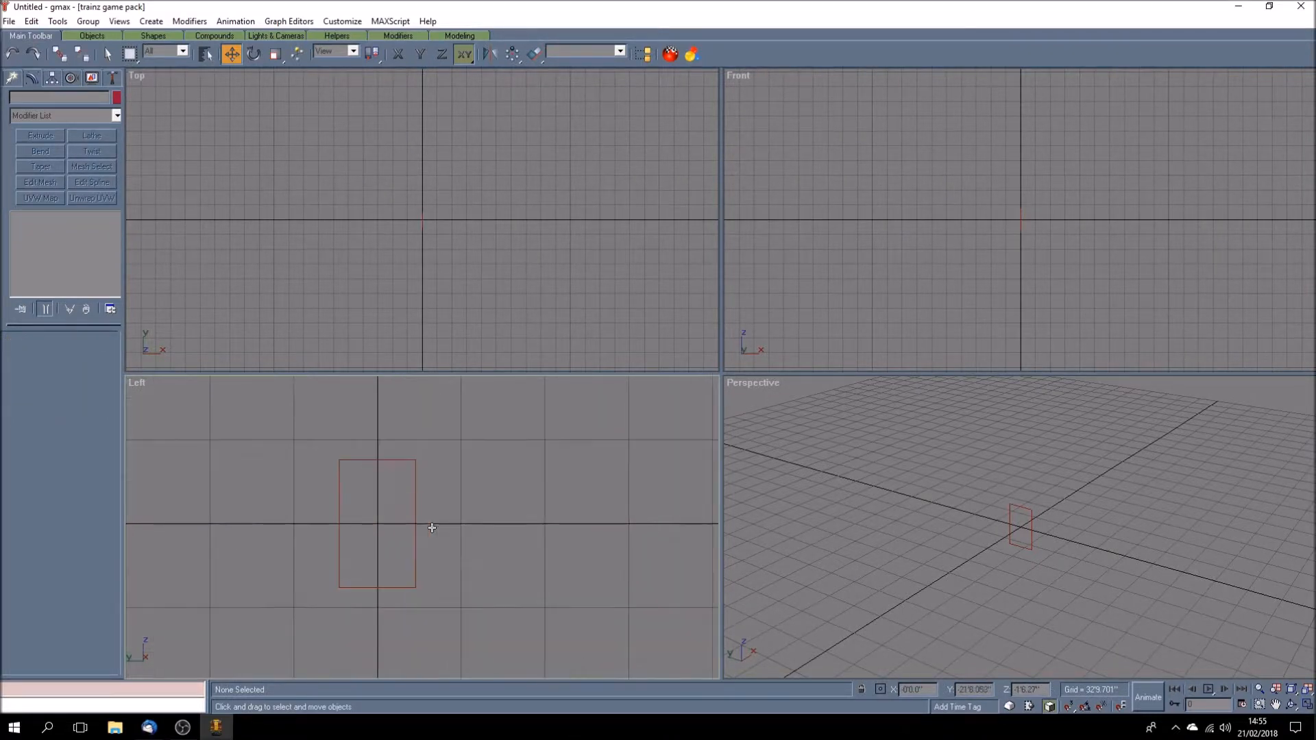
left_click(417, 519)
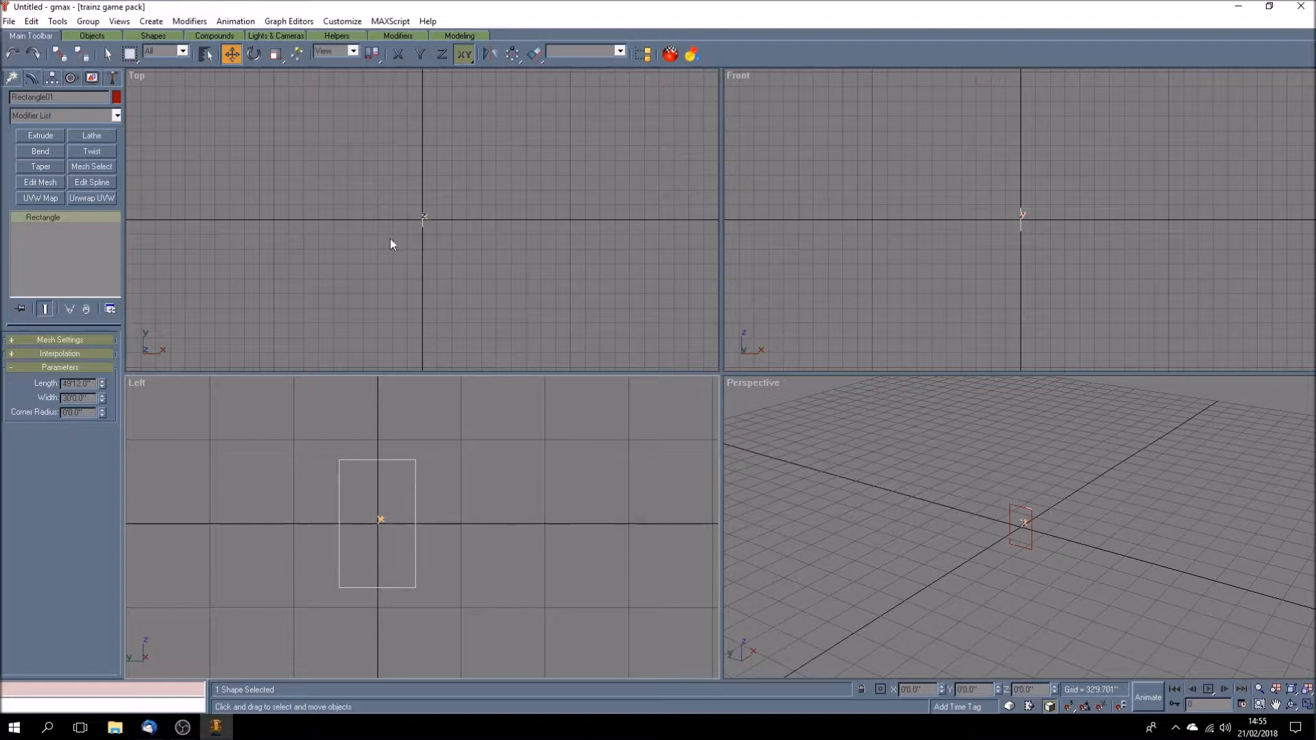
left_click(291, 188)
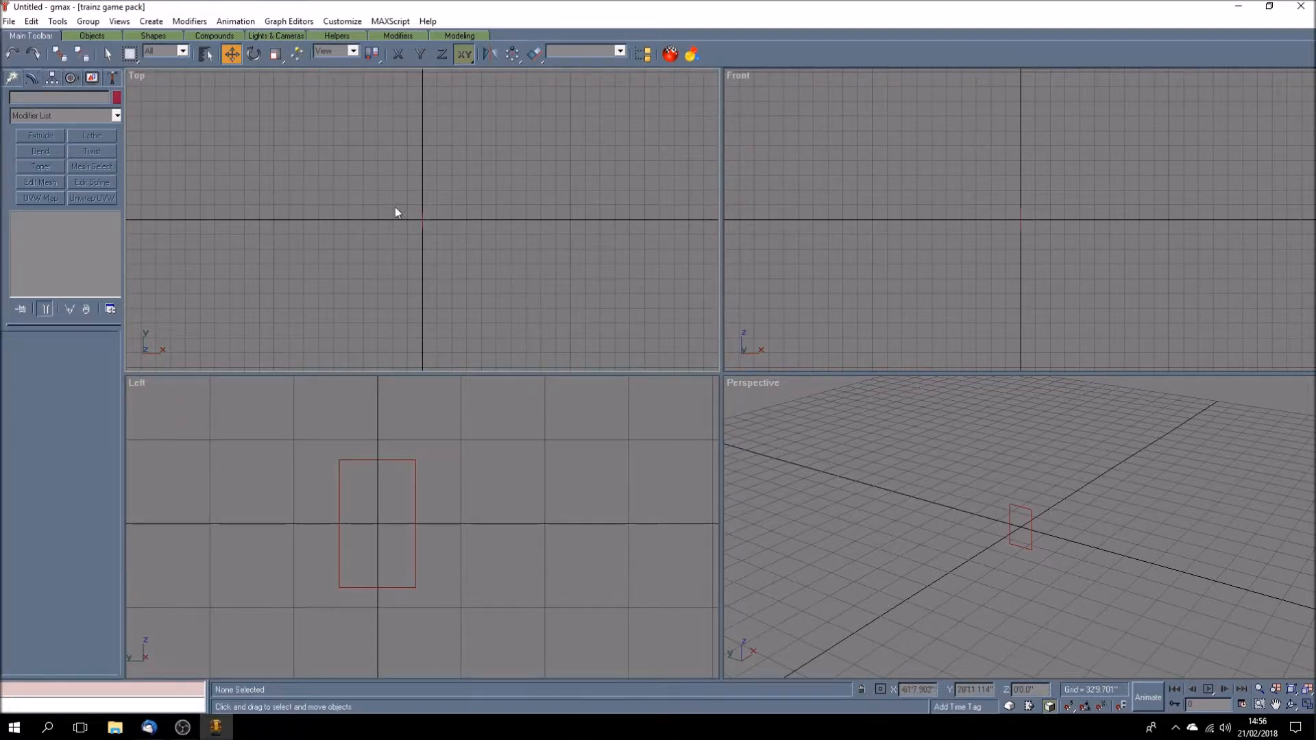
key("ctrl+z")
scroll(425, 230, "up", 2)
scroll(415, 200, "up", 5)
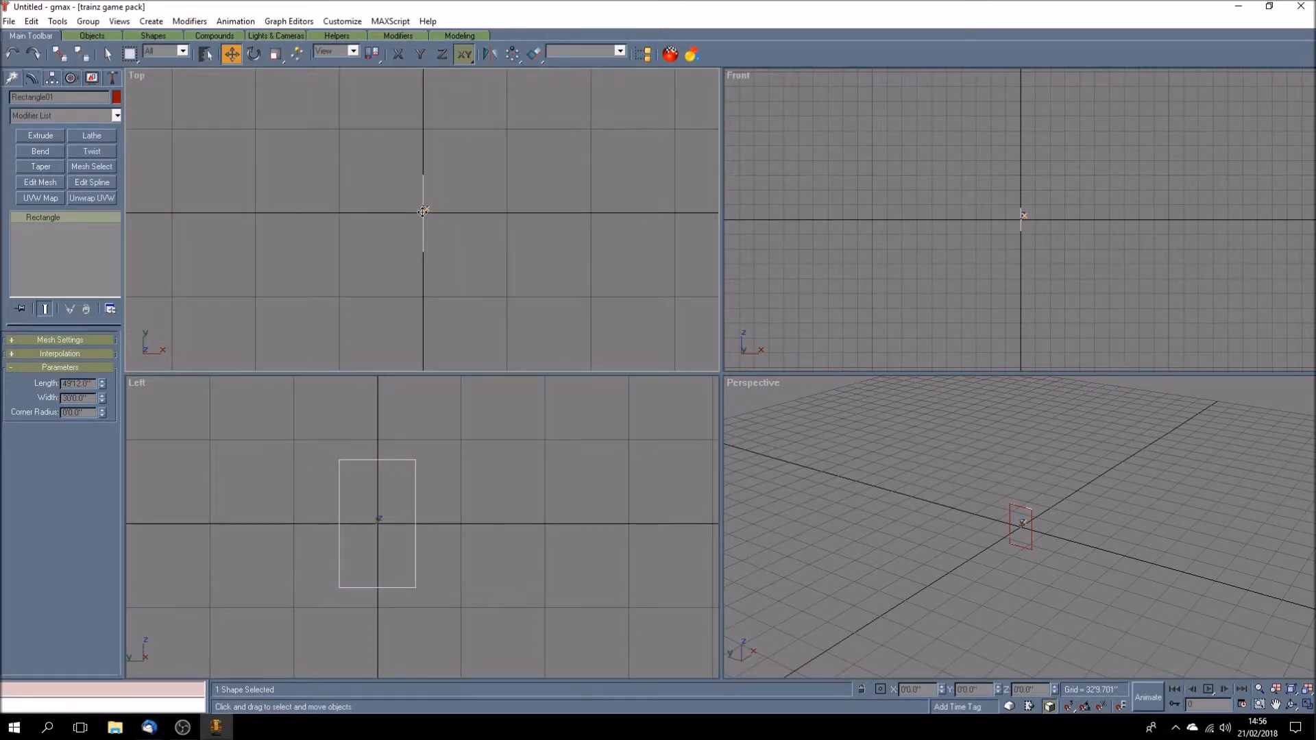
scroll(423, 212, "down", 4)
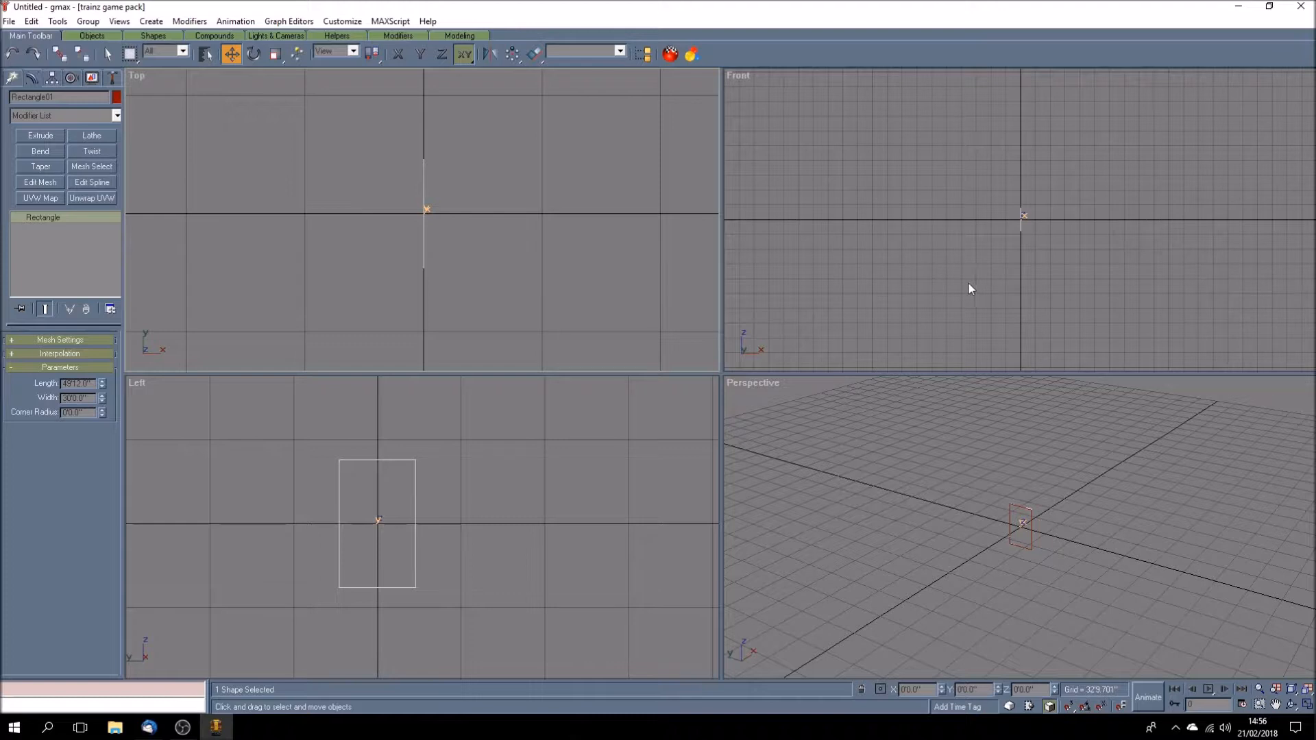
- Reselect the rectangle in the Front viewport and examine it there and in the Perspective viewport
left_click(1022, 245)
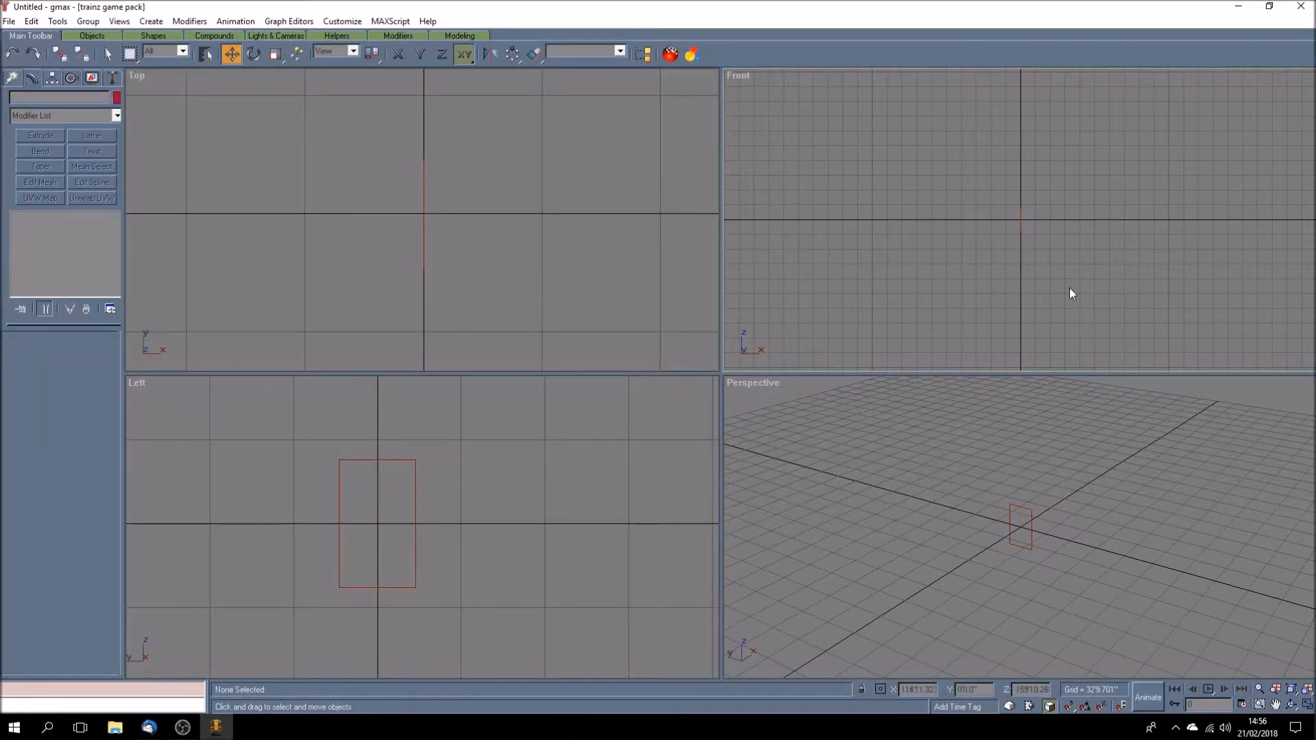
left_click_drag(997, 200, 1033, 237)
scroll(1028, 233, "up", 4)
scroll(1025, 225, "down", 3)
scroll(1015, 233, "down", 2)
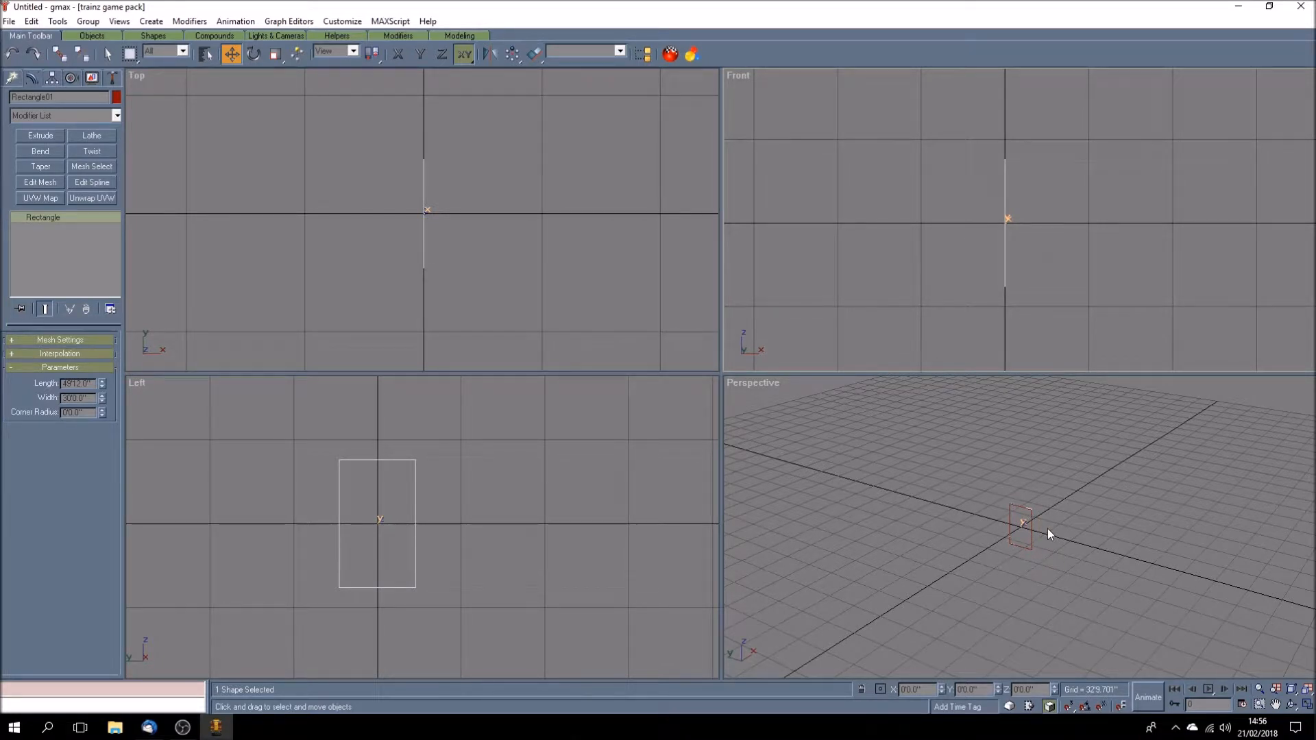
left_click(1291, 705)
left_click_drag(1004, 563, 1044, 545)
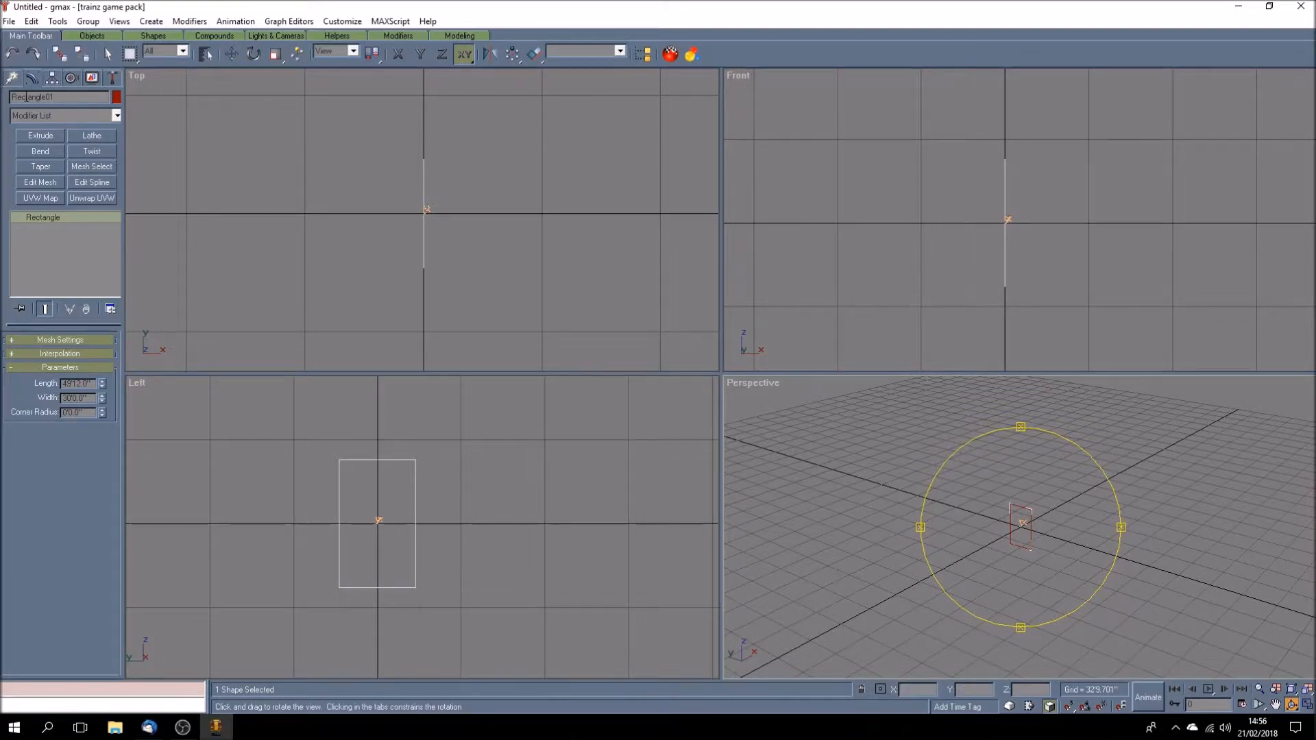
- Raise the rectangle above the ground line by setting its Z position to 25 ft
left_click(109, 57)
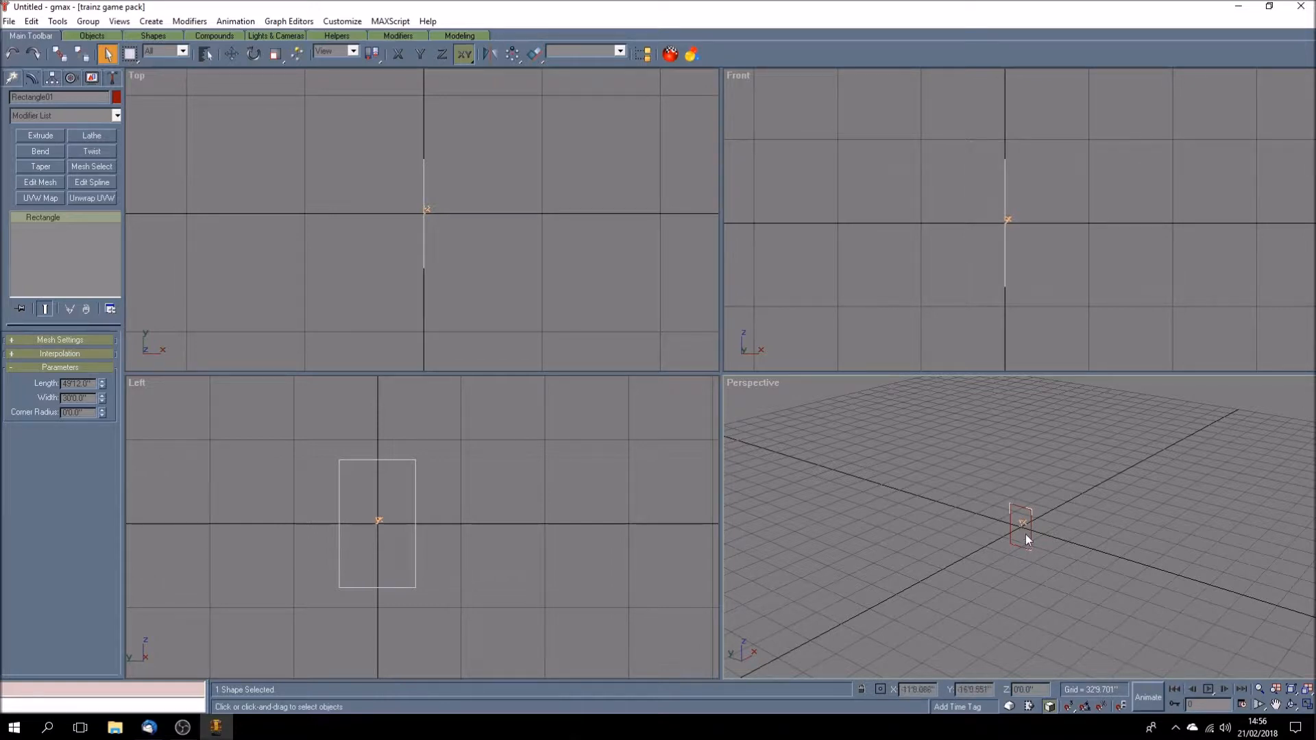
left_click(230, 56)
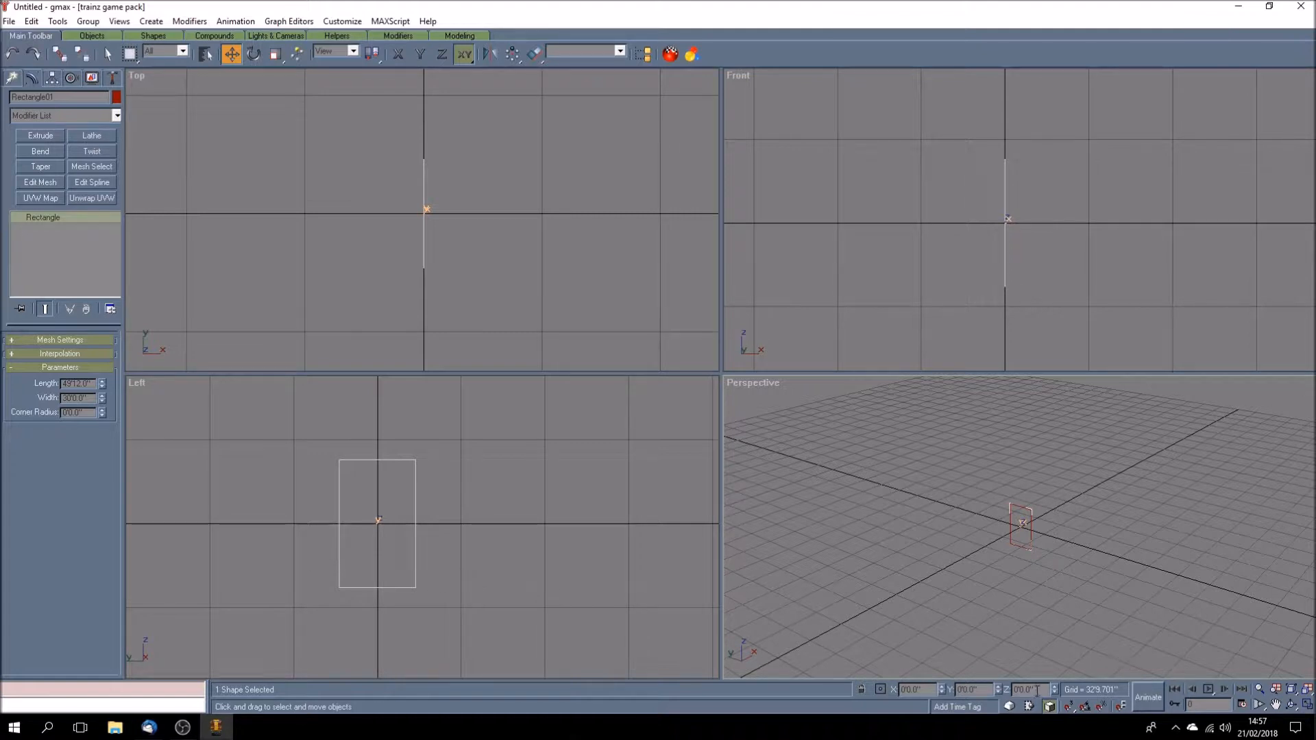
left_click_drag(1038, 689, 1007, 688)
type("25")
key("Return")
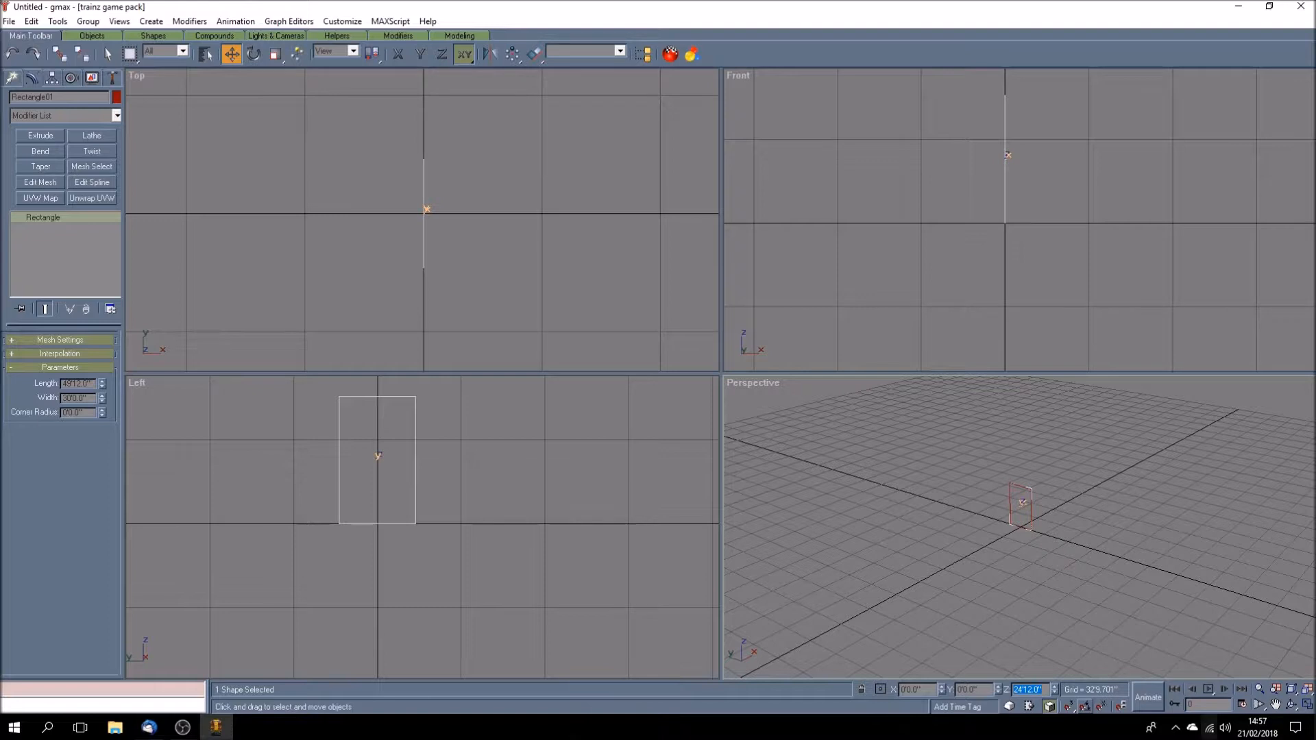
- Maximize the Left viewport and convert the rectangle to an editable spline
left_click(1275, 705)
left_click_drag(391, 486, 494, 526)
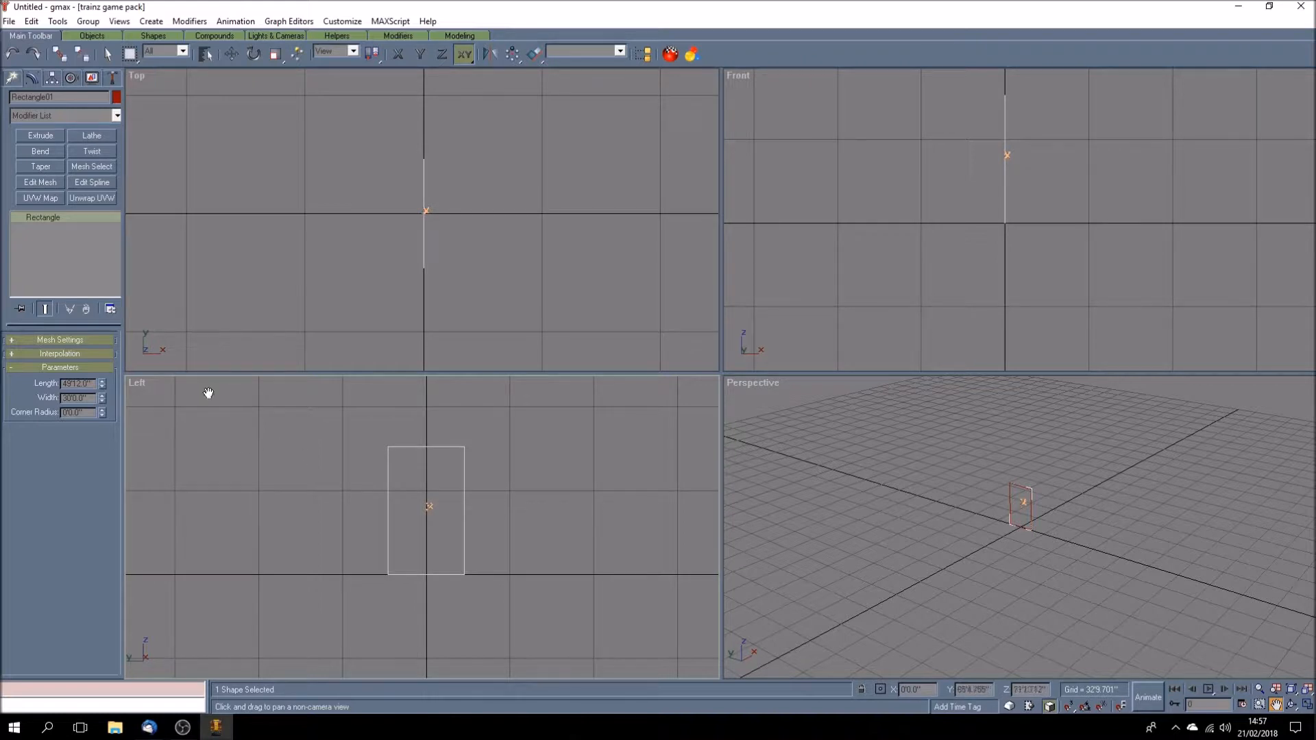
left_click(1308, 706)
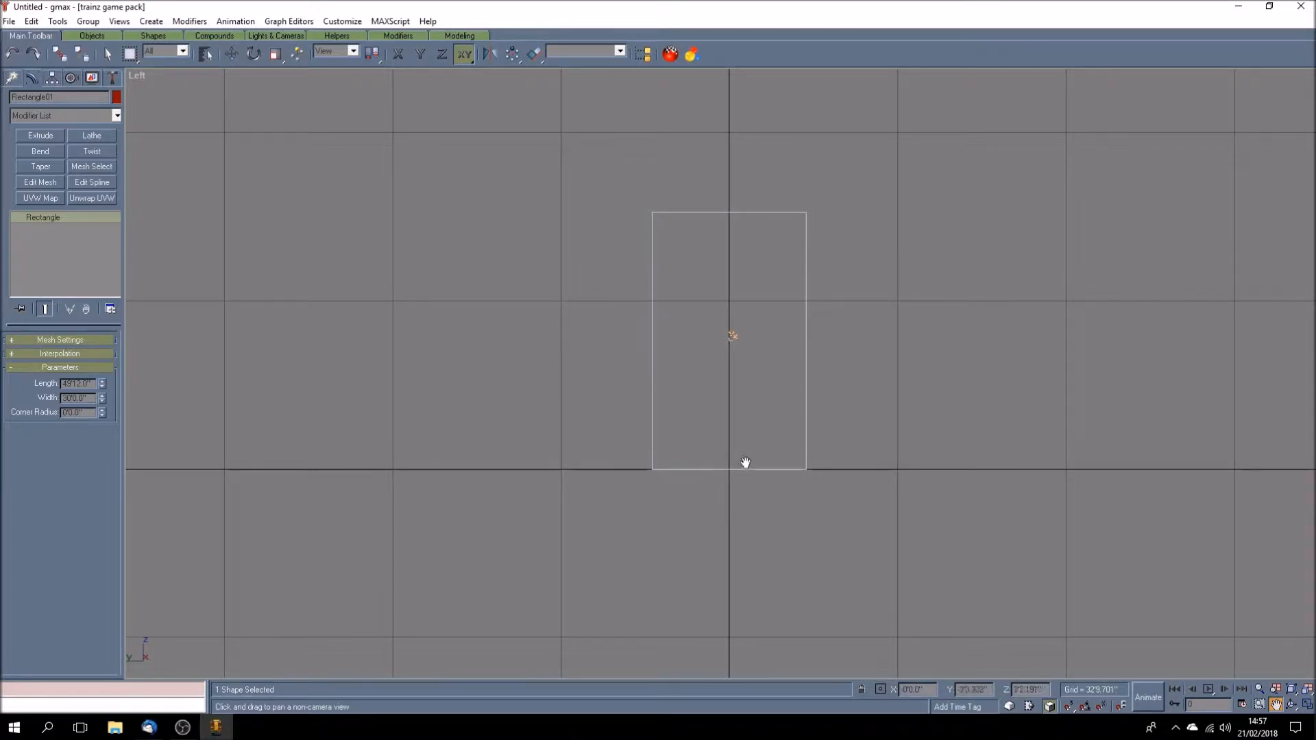
left_click(14, 78)
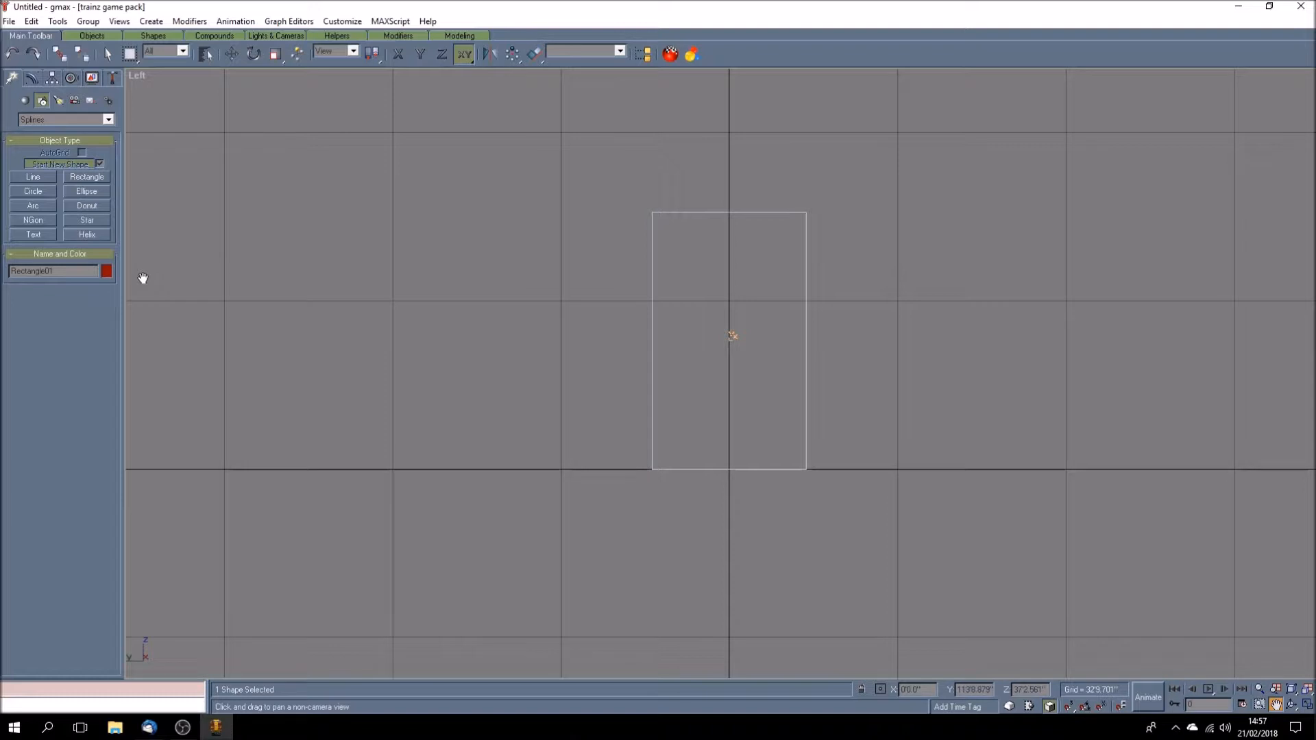
left_click(32, 81)
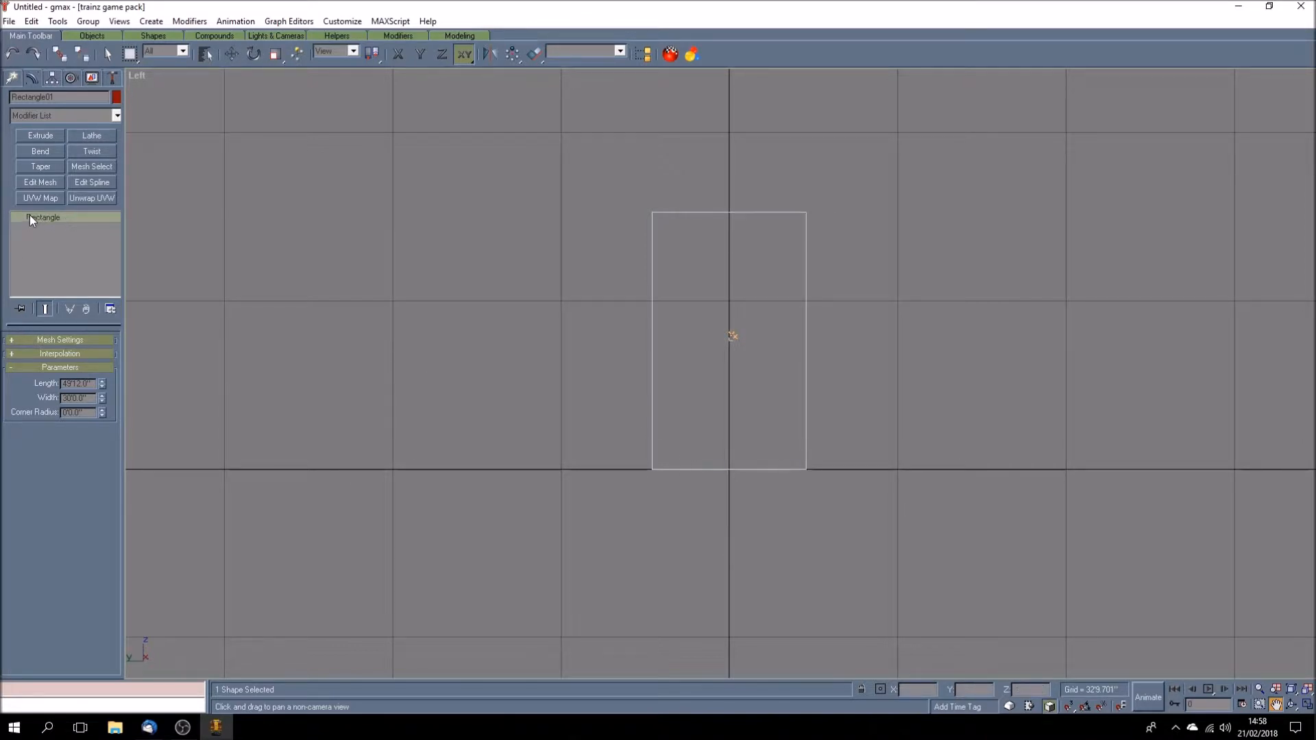
right_click(71, 219)
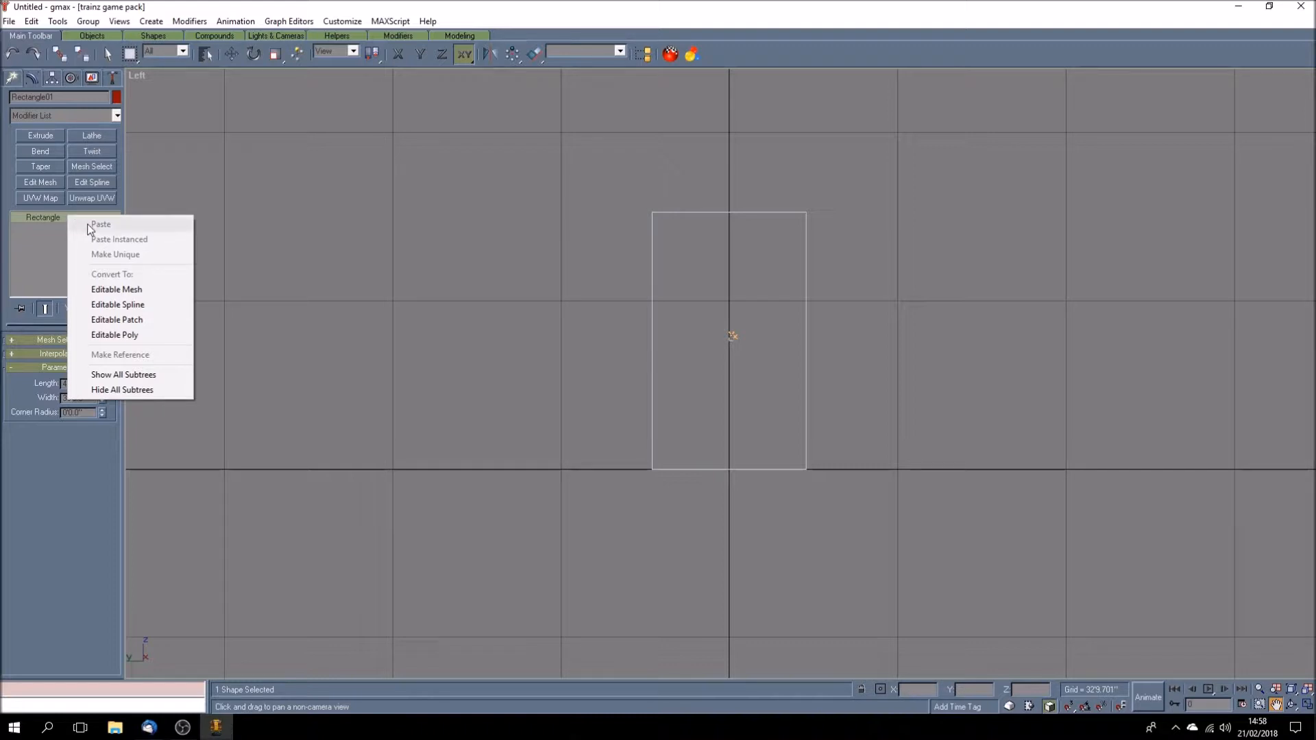
left_click(151, 305)
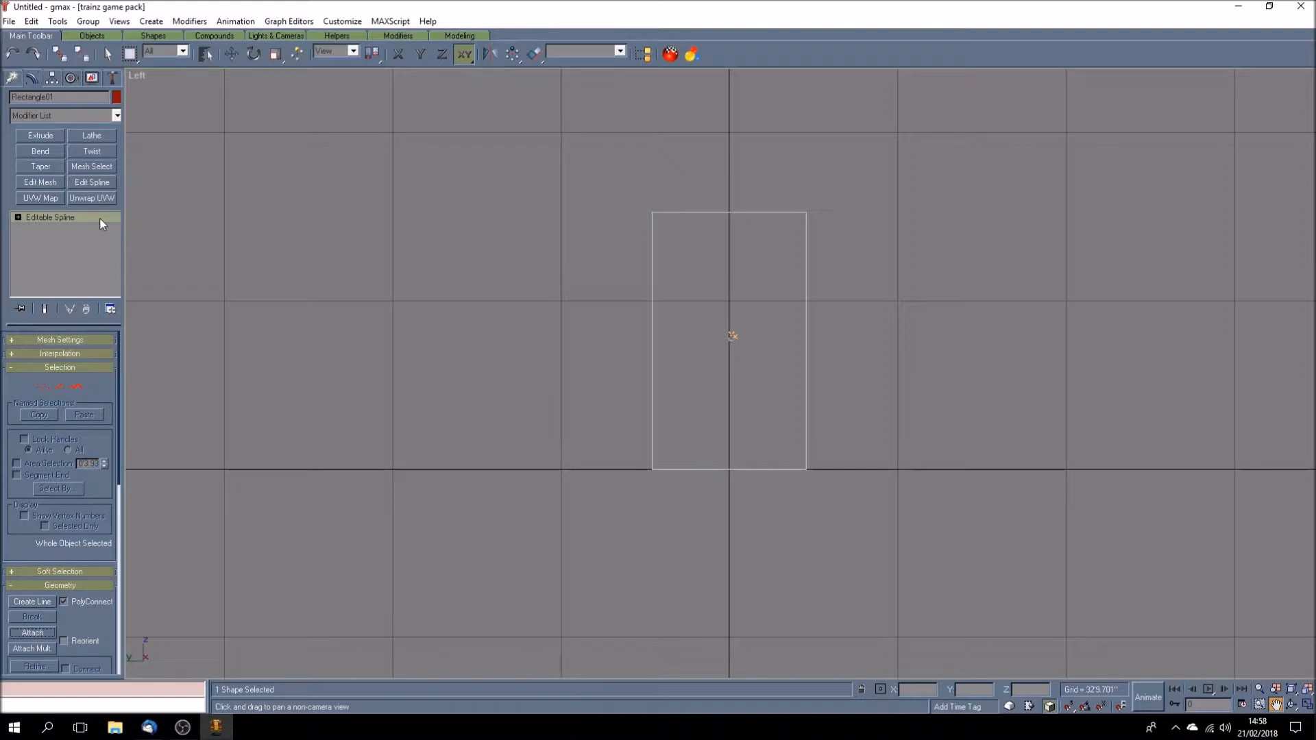
- Examine the spline's vertex level, and select each of the rectangle's four sides in turn at segment level
left_click(18, 216)
left_click(48, 228)
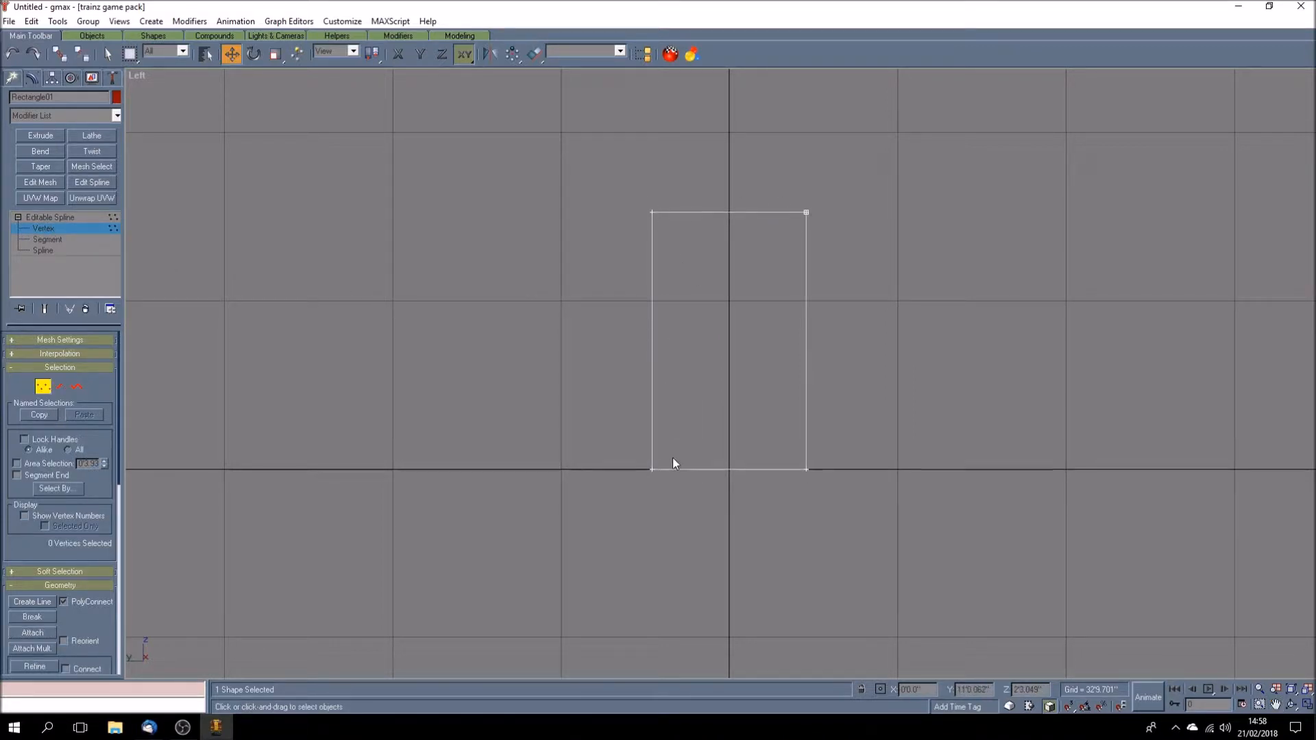
left_click(76, 240)
left_click(651, 320)
left_click(779, 470)
left_click(808, 371)
left_click(693, 211)
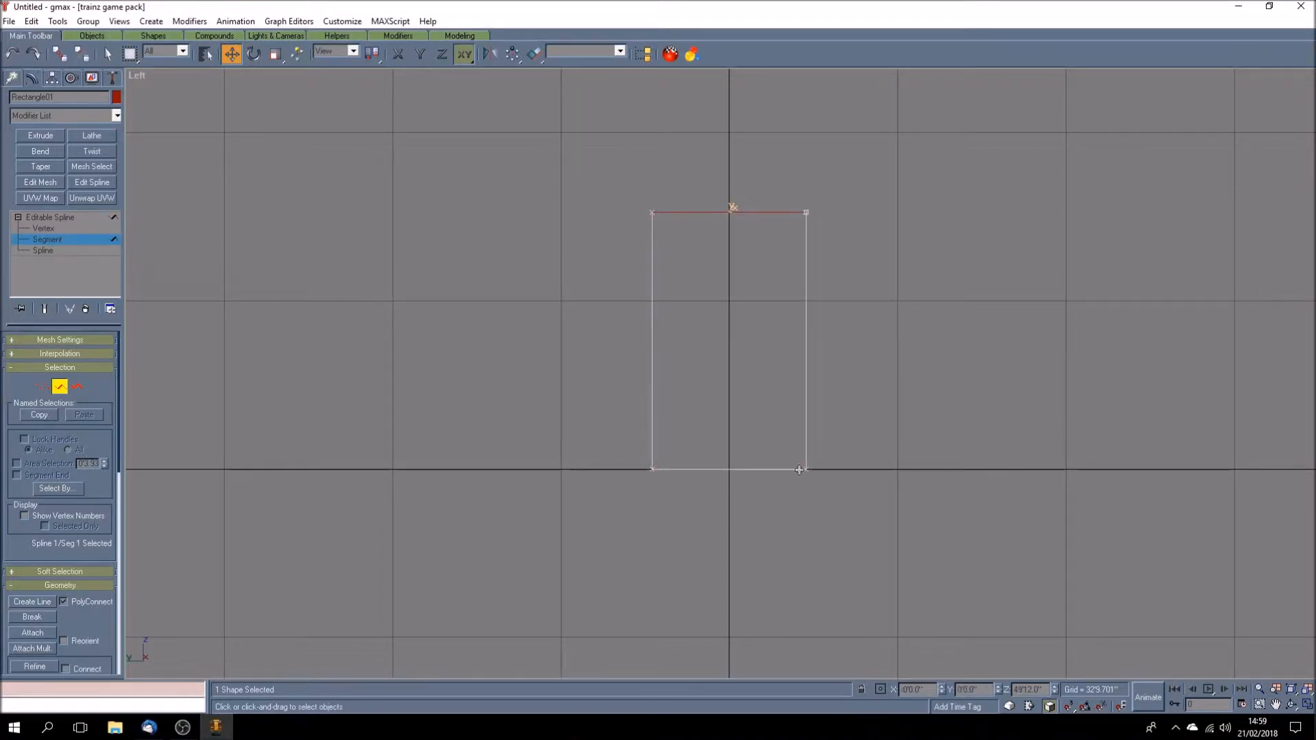
- Look through the spline, vertex and segment sub-object levels, return to the whole-object level, and deselect and reselect the rectangle
left_click(45, 250)
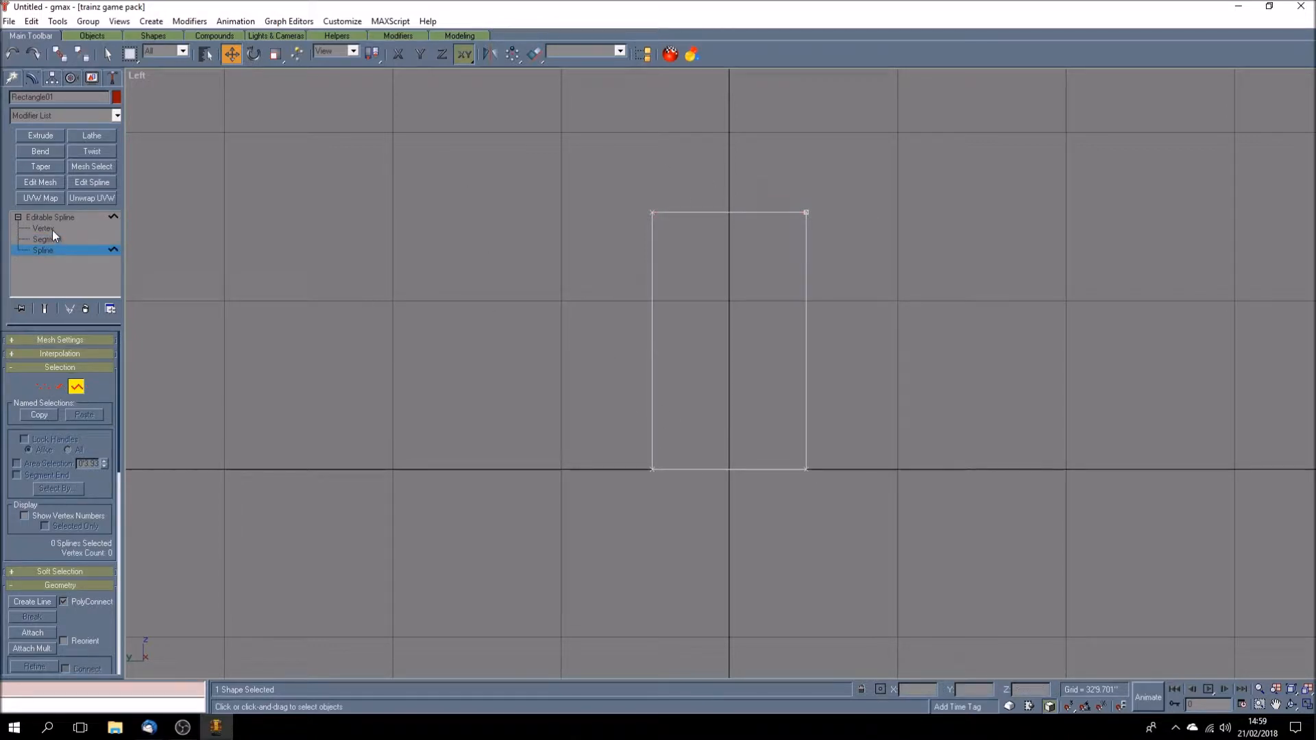
left_click(52, 228)
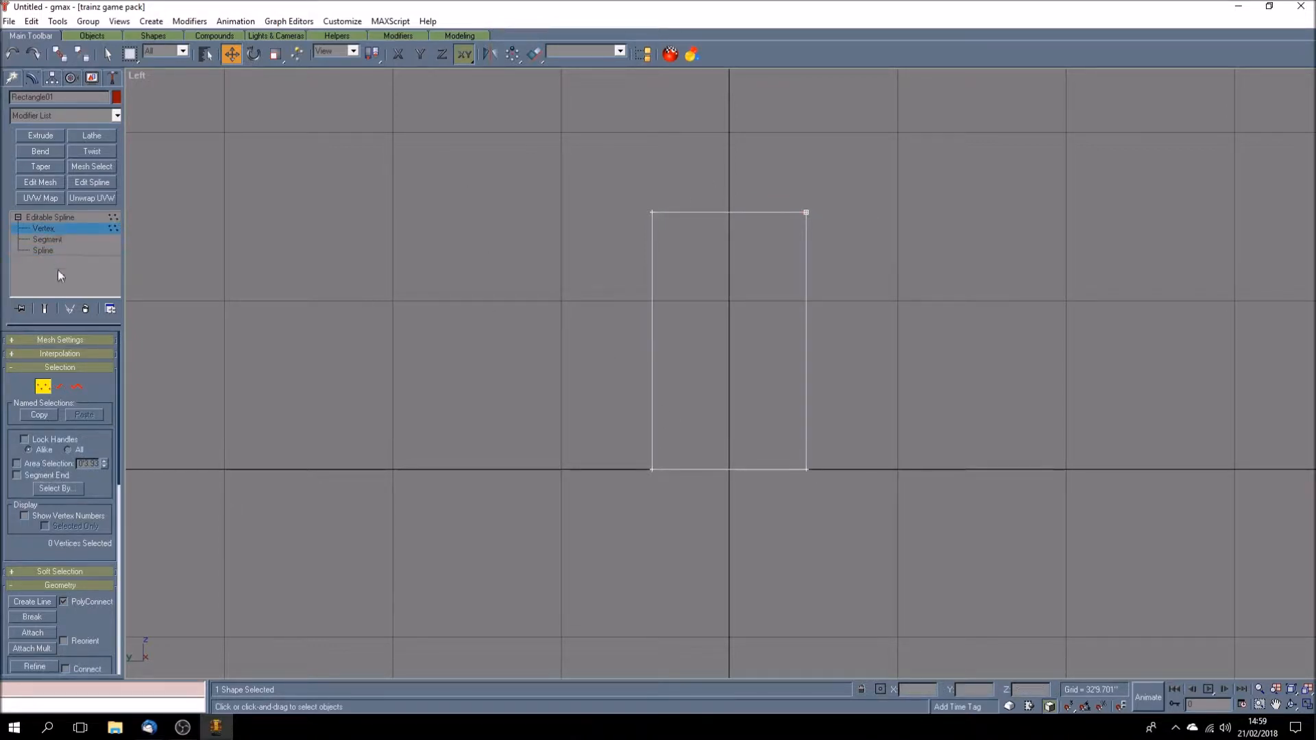
left_click(55, 241)
left_click(52, 229)
left_click(53, 217)
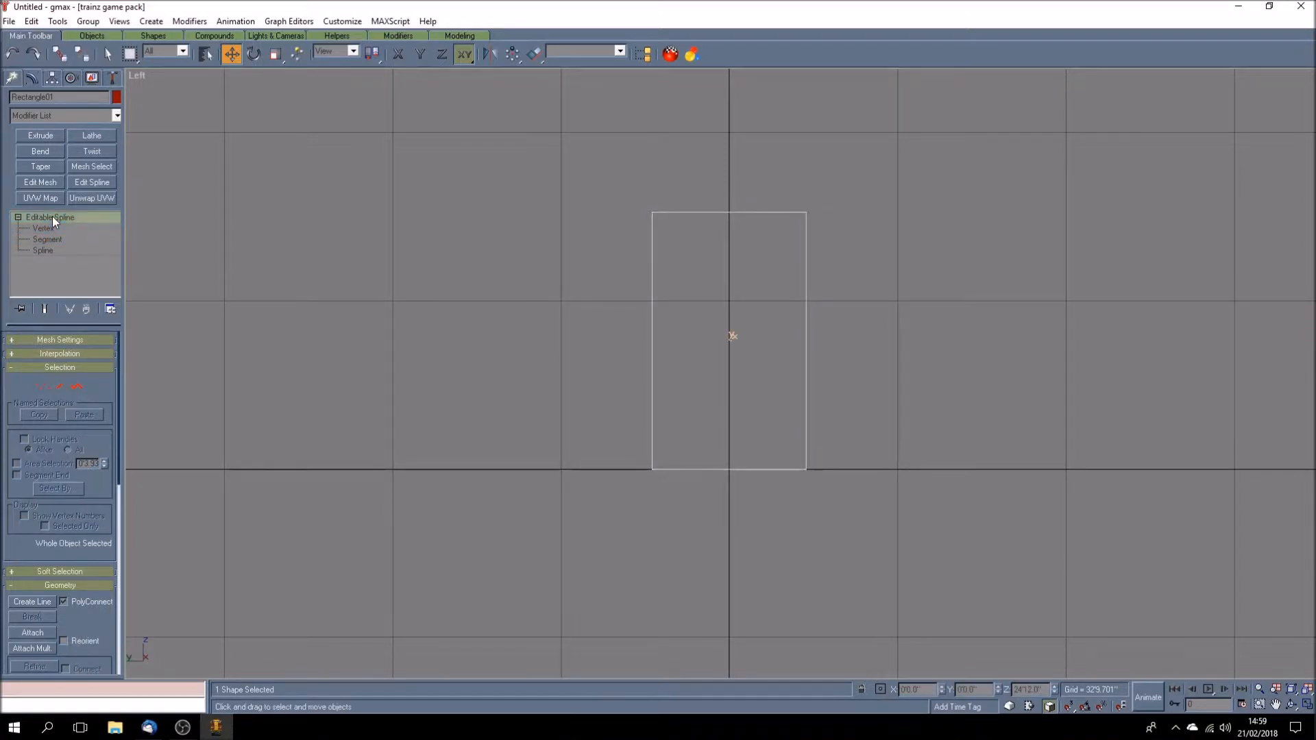
left_click(631, 342)
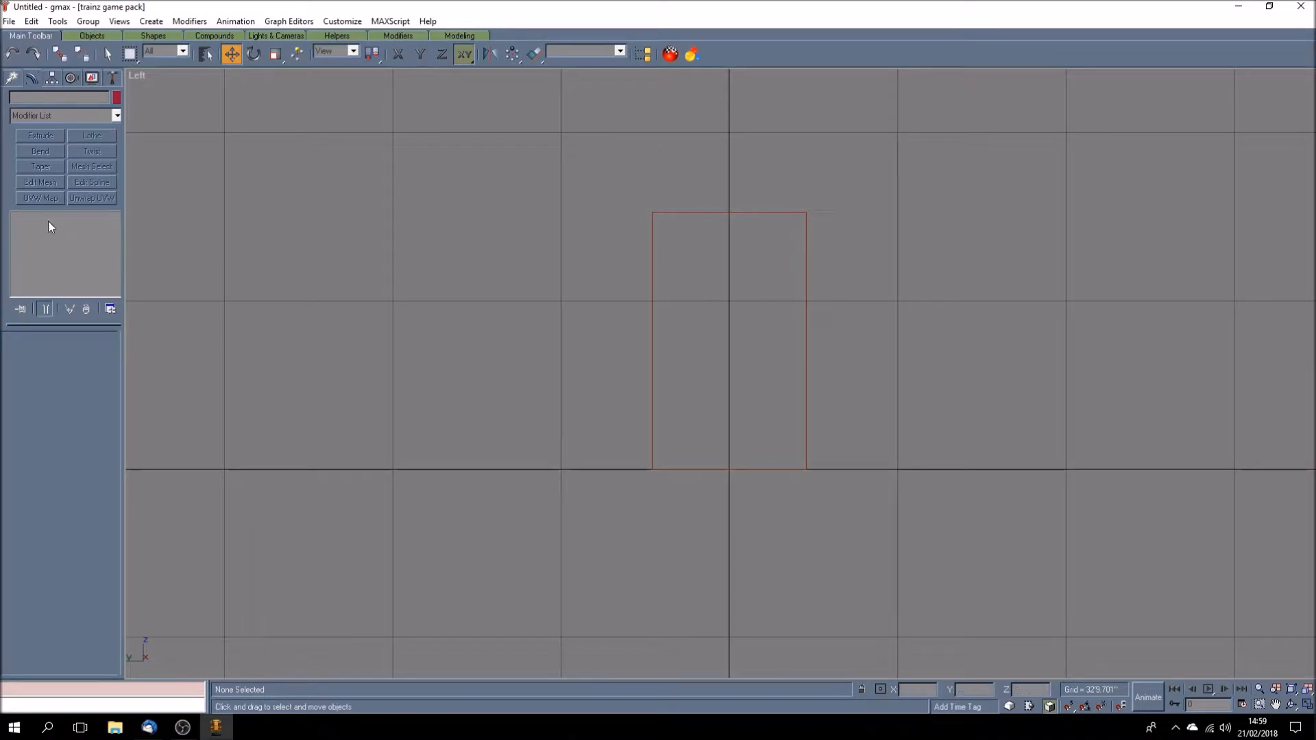
left_click(652, 246)
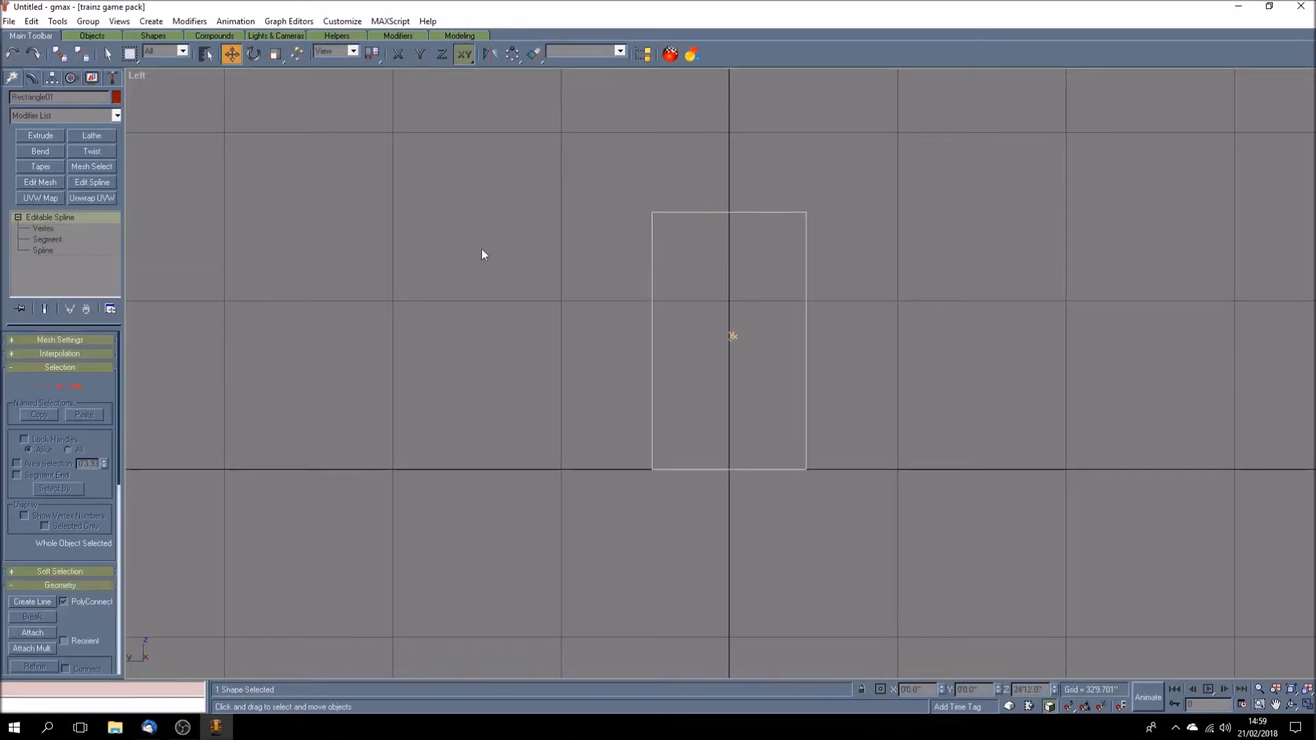
- Move the rectangle's top-left vertex about 48 ft outward along the horizontal, constrained to the X axis
left_click(70, 228)
left_click_drag(644, 197, 673, 240)
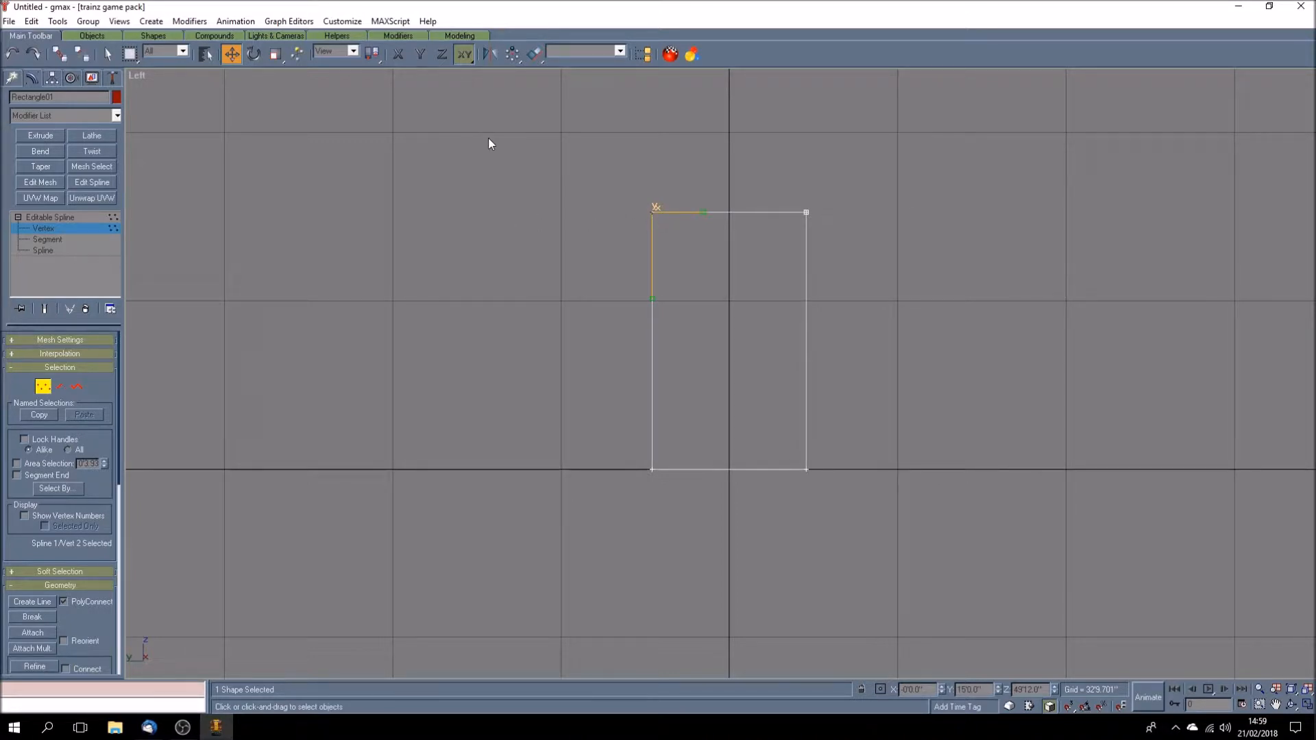
left_click(398, 55)
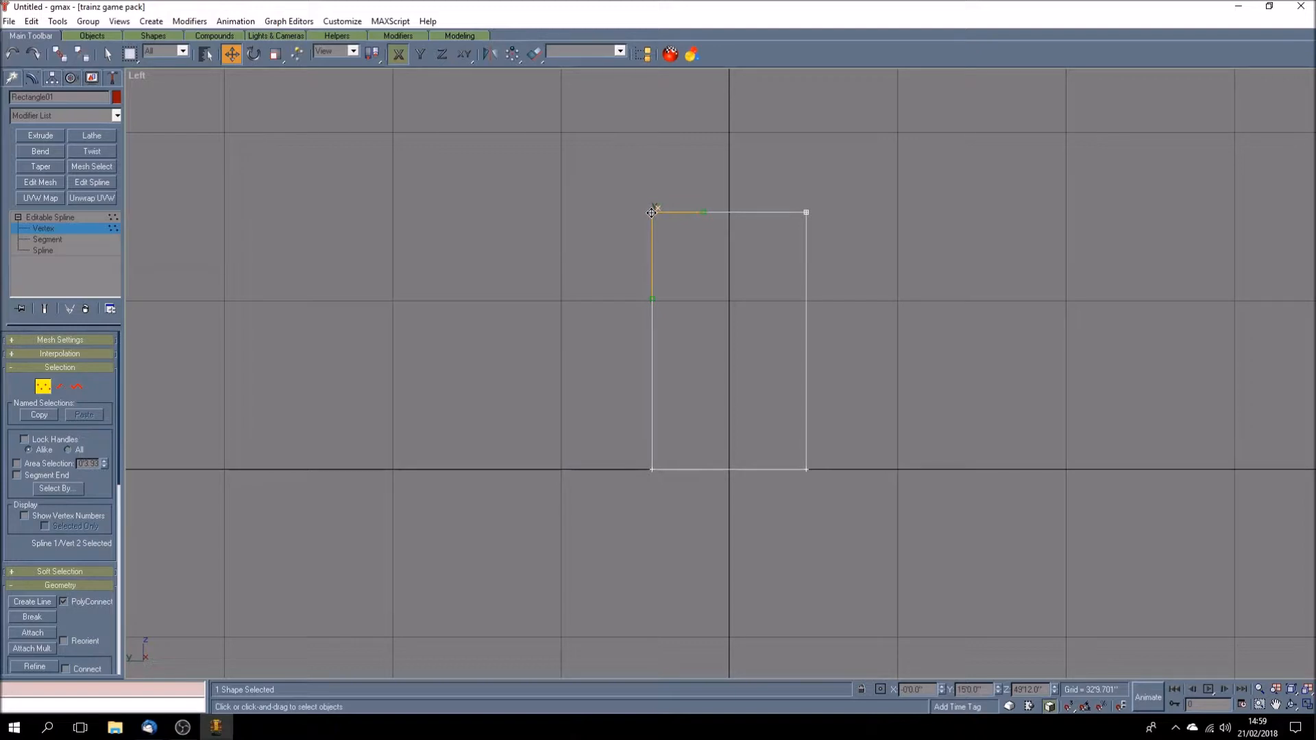
left_click_drag(651, 212, 404, 211)
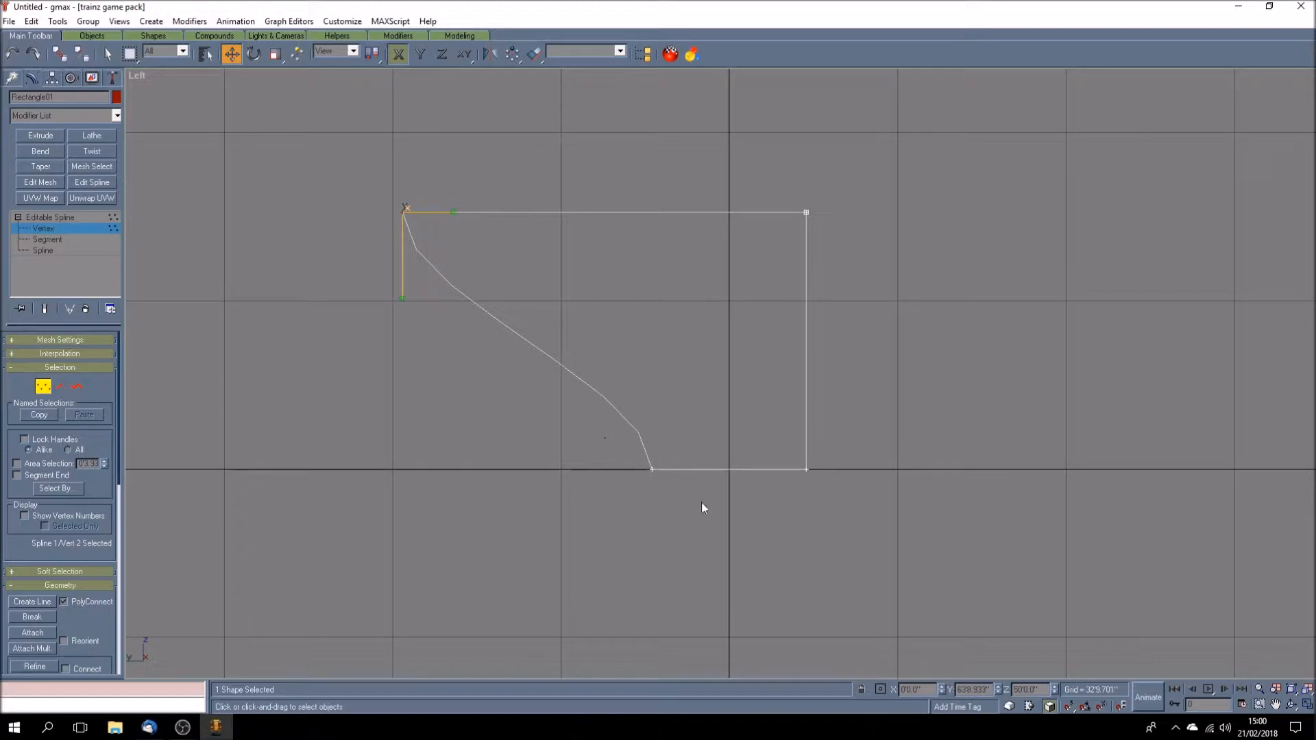
- Select the bottom-left, bottom-right and top-right vertices in turn to examine their tangent handles
left_click(651, 469)
left_click_drag(795, 489, 810, 525)
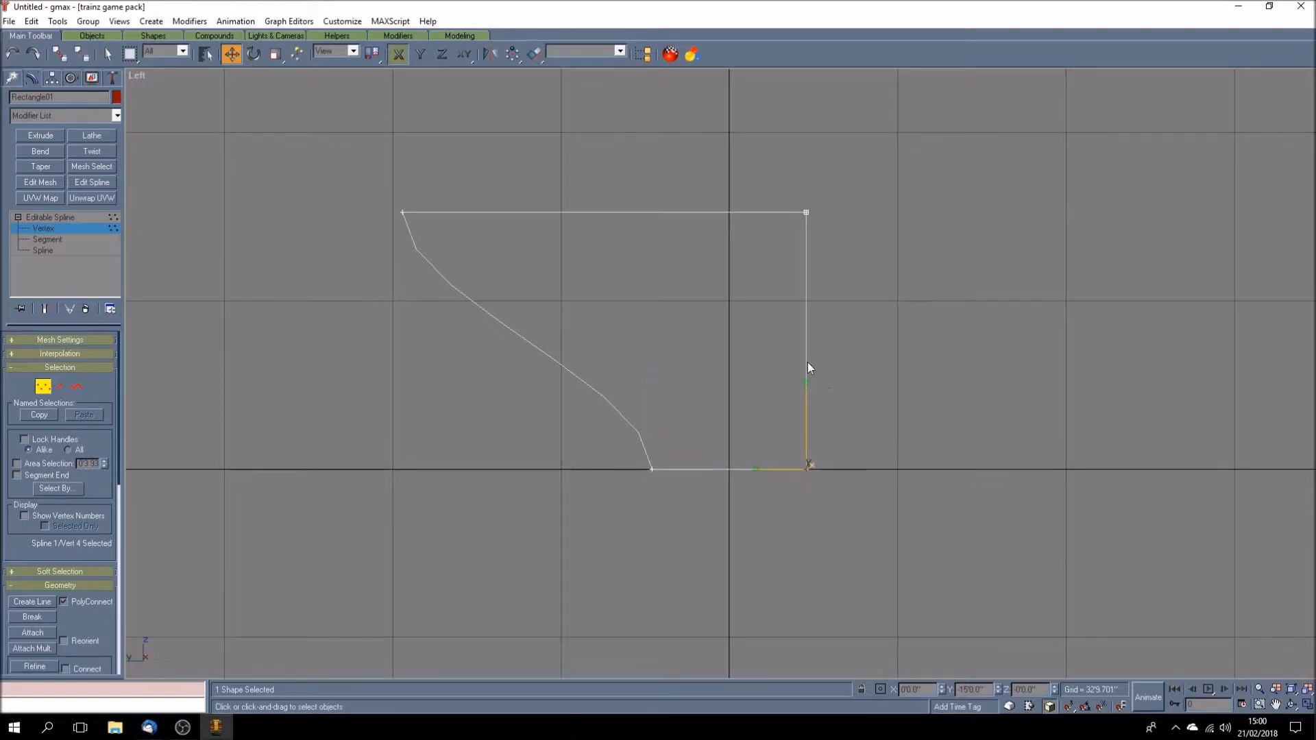
left_click_drag(793, 188, 825, 257)
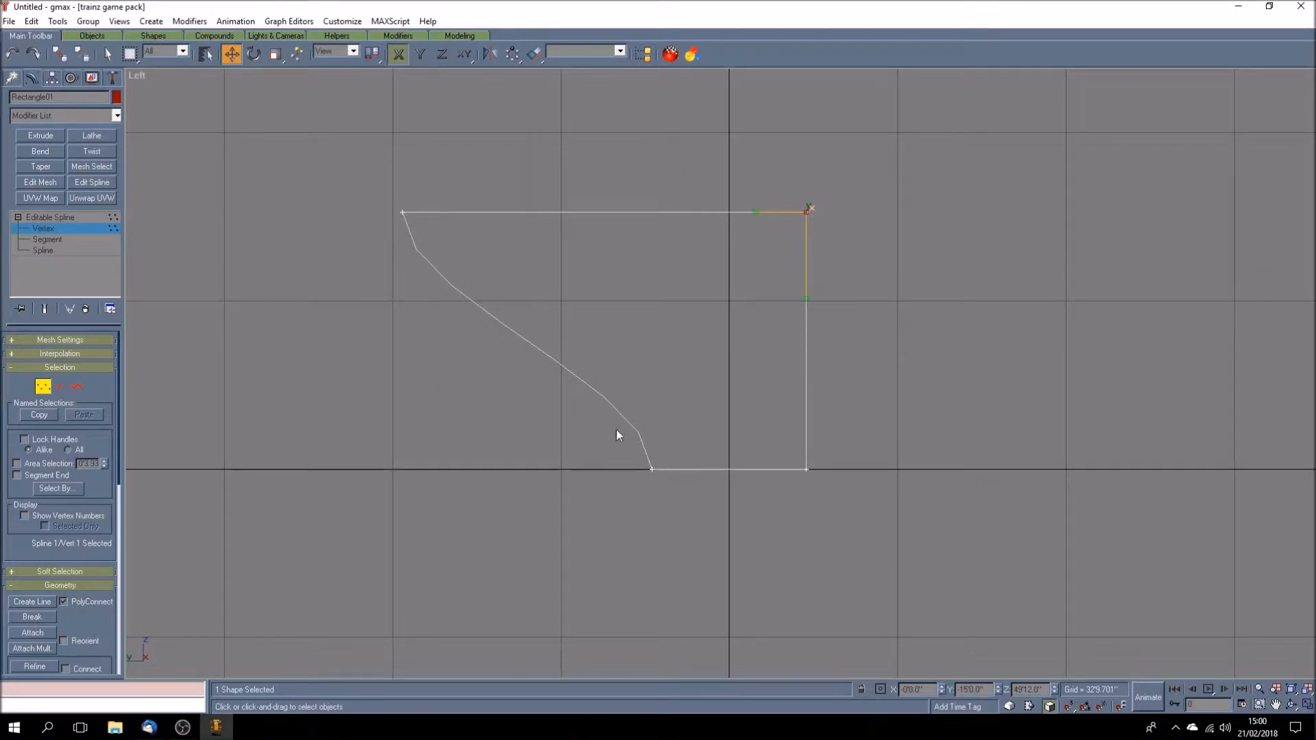
- Straighten the slanted left side by aligning the tangent handles of its lower and upper vertices with the segment
left_click(650, 470)
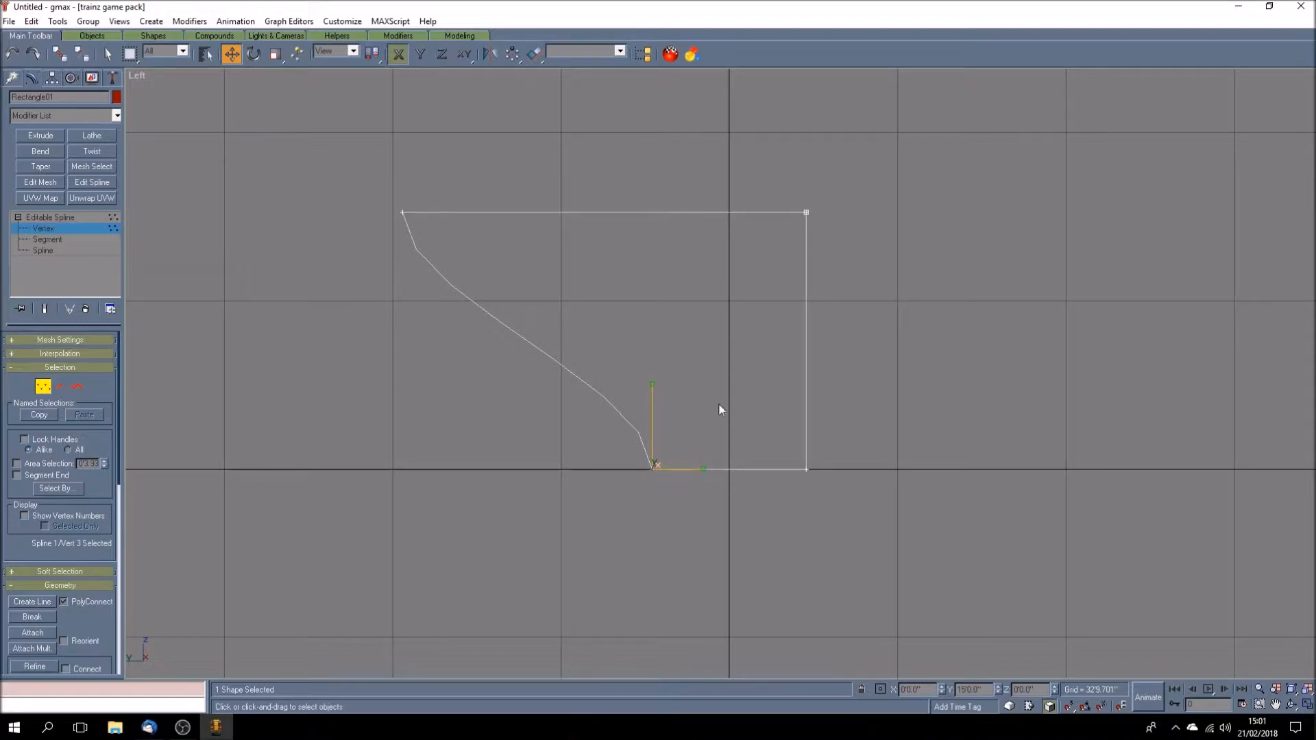
left_click_drag(653, 385, 564, 397)
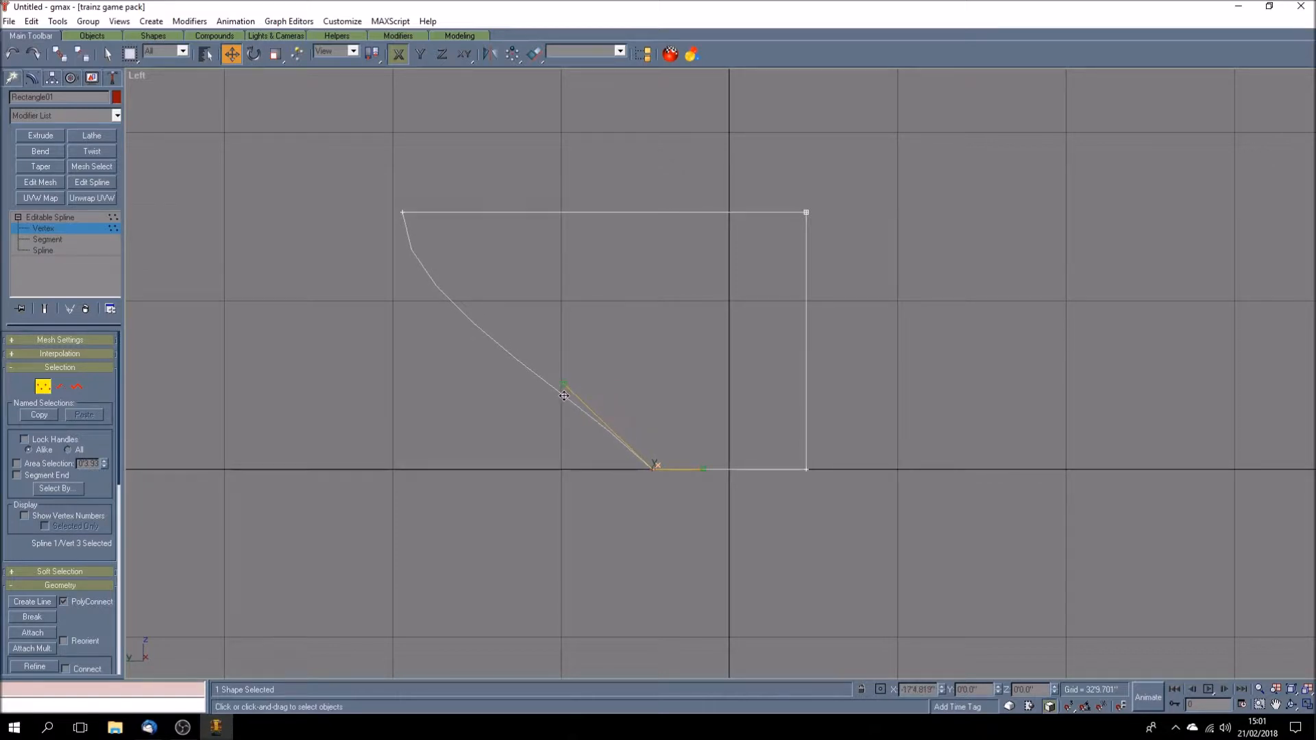
left_click(400, 215)
left_click(409, 211)
left_click(403, 215)
left_click_drag(401, 298, 485, 318)
left_click(652, 469)
left_click_drag(561, 382, 567, 382)
mouse_move(569, 385)
left_mouse_down()
mouse_move(448, 392)
mouse_move(569, 399)
left_mouse_up()
left_click_drag(673, 447, 679, 449)
left_click_drag(351, 156, 436, 253)
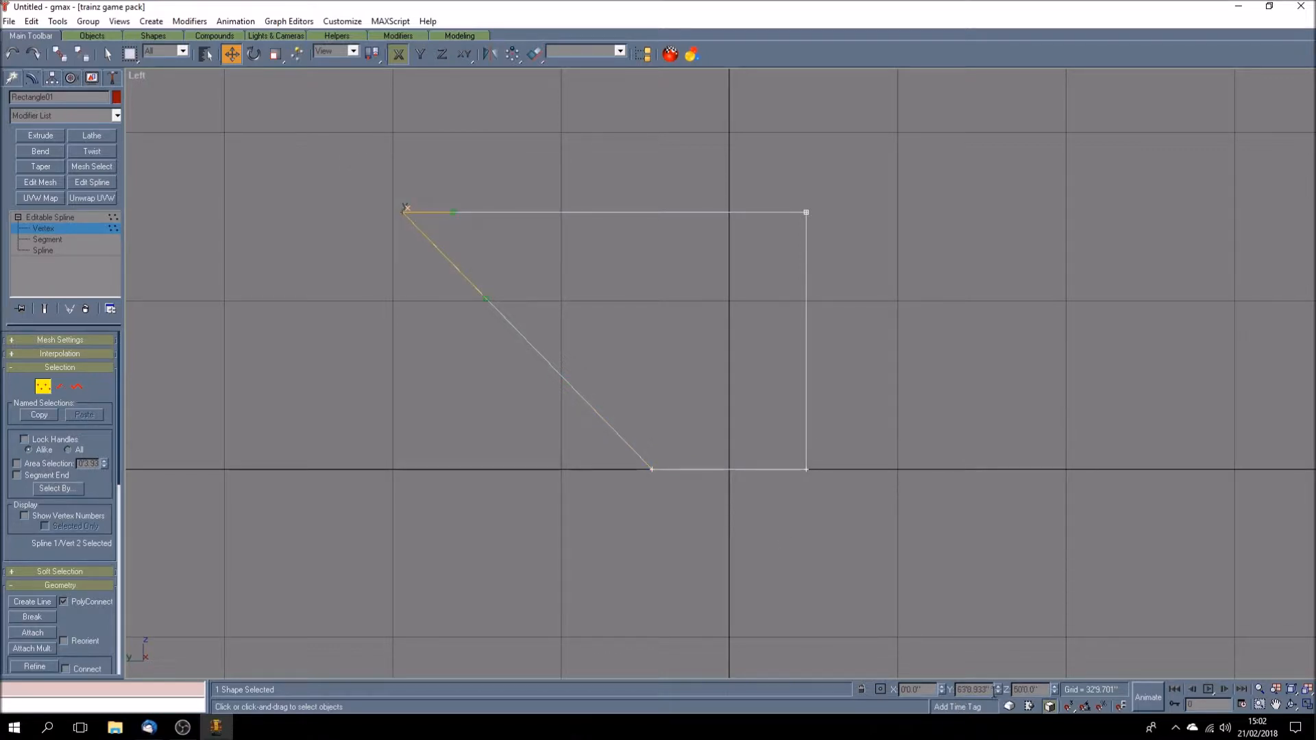
- Set the top-left vertex's Y position to 15'0"
left_click_drag(993, 690, 957, 691)
type("15'0")
key("Return")
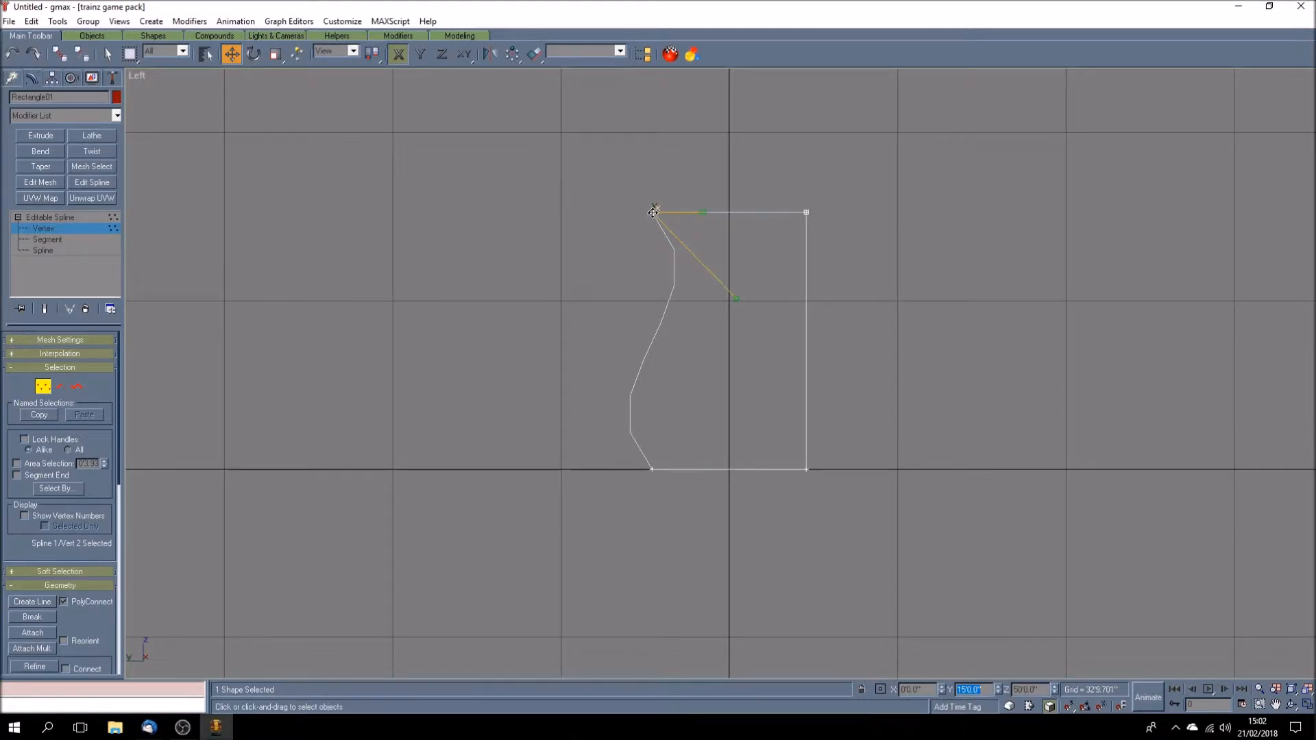
- Align the left side's tangent handles vertically at both vertices to straighten it, and return to the whole-object level
left_click_drag(737, 302, 653, 305)
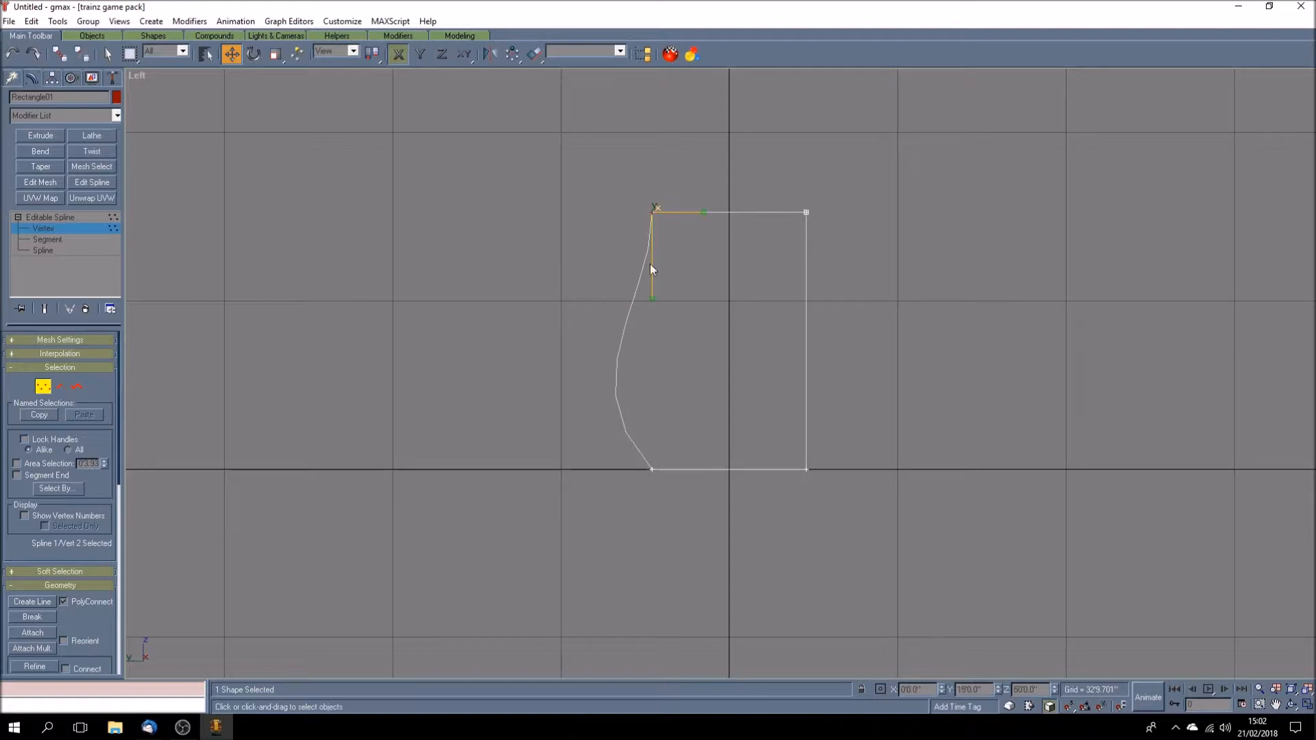
left_click(649, 470)
left_click_drag(569, 387, 652, 395)
left_click(67, 218)
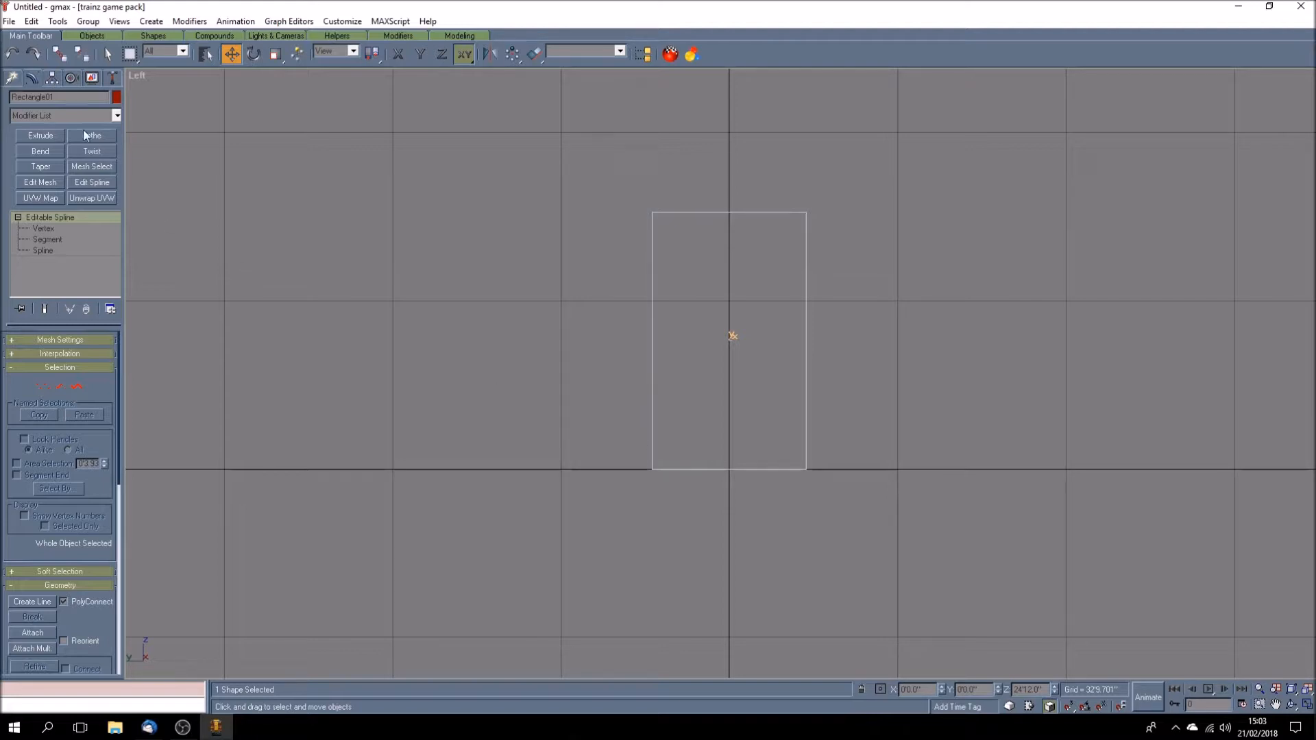
- Clone the rectangle spline, accepting the default clone options and name
left_click(31, 22)
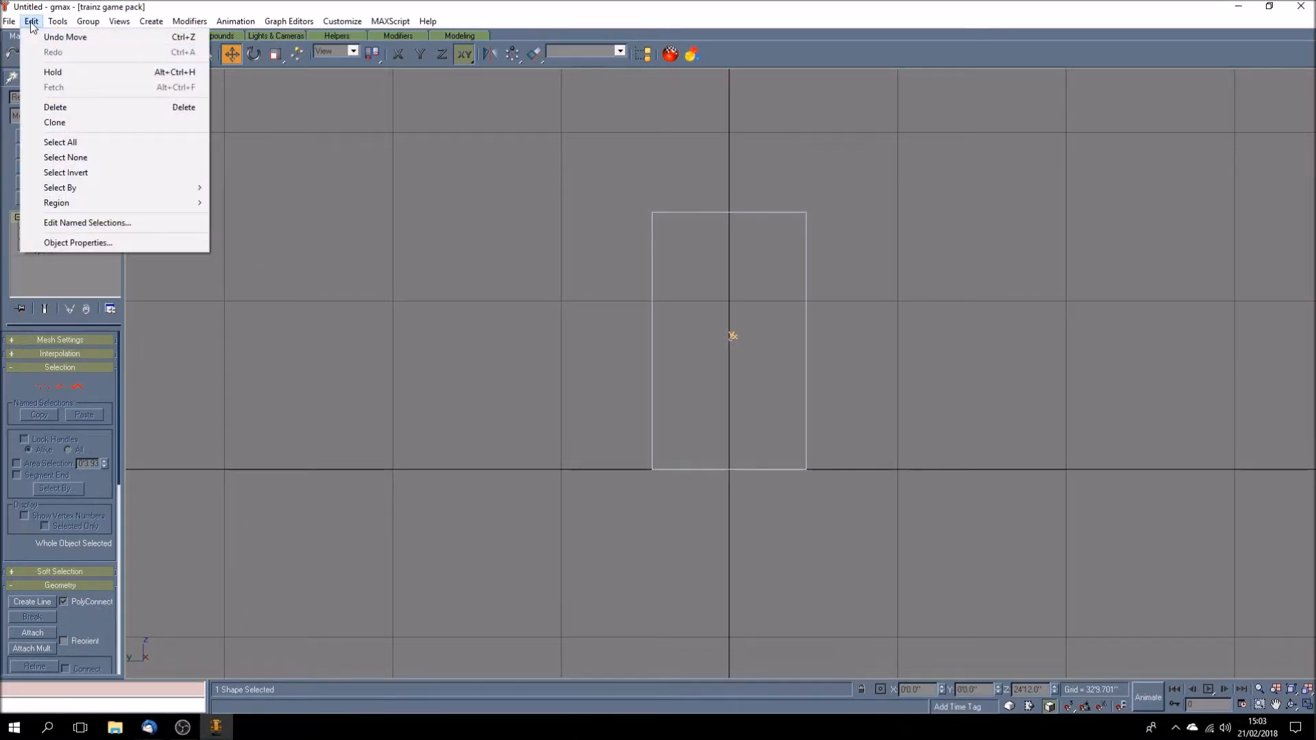
left_click(55, 123)
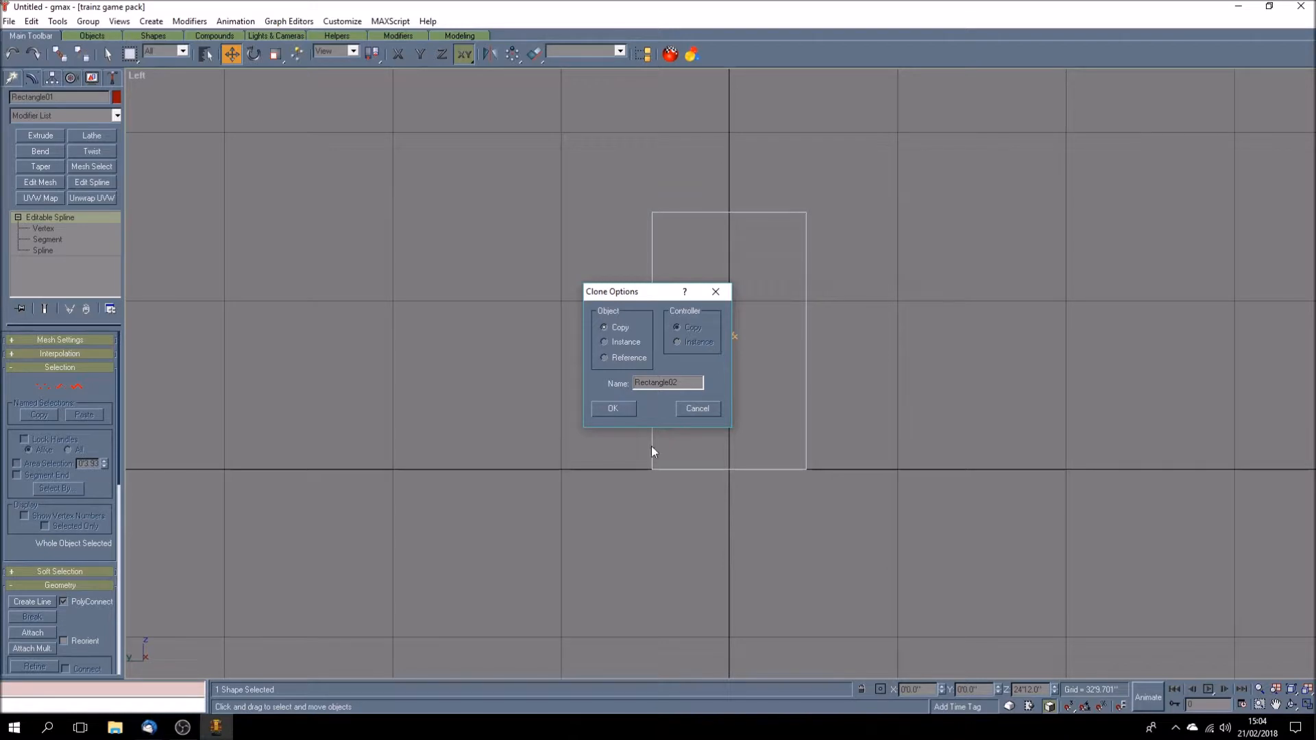
left_click(623, 409)
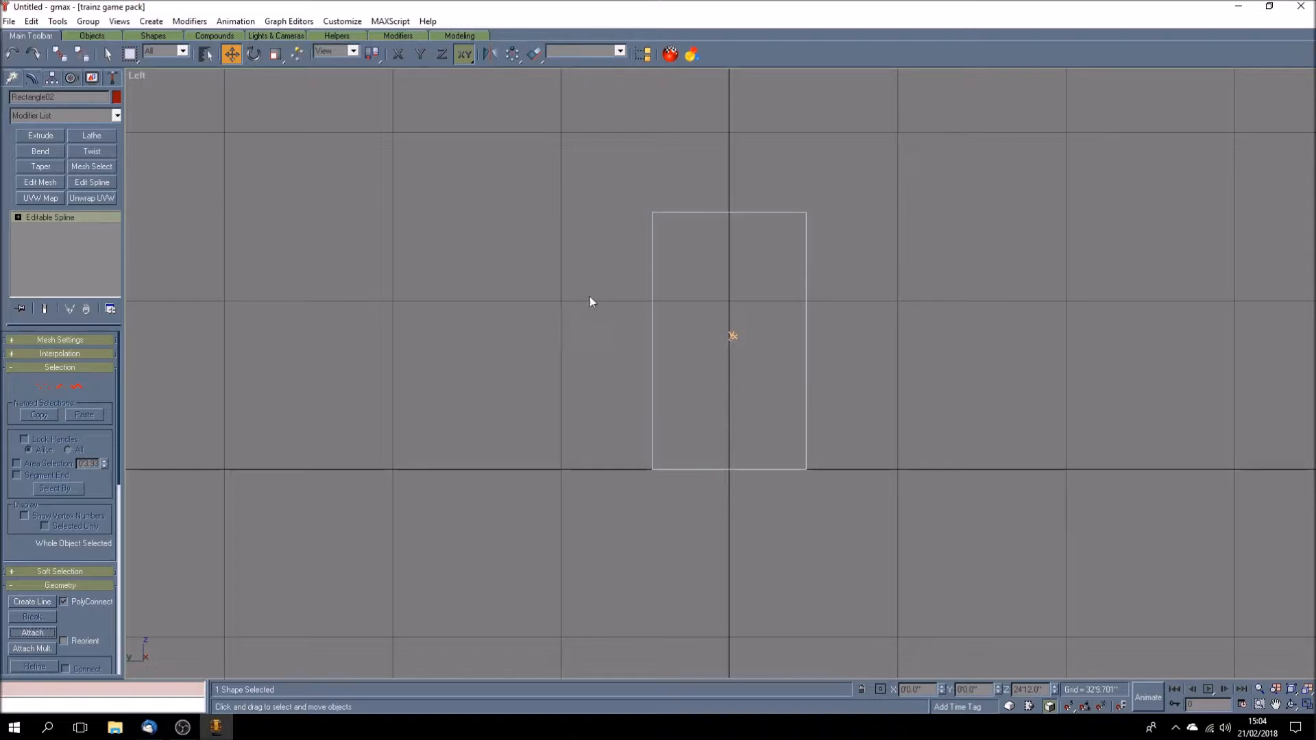
- Move the cloned rectangle about 38 ft horizontally along the X axis, clear of the original, and deselect it
left_click(399, 58)
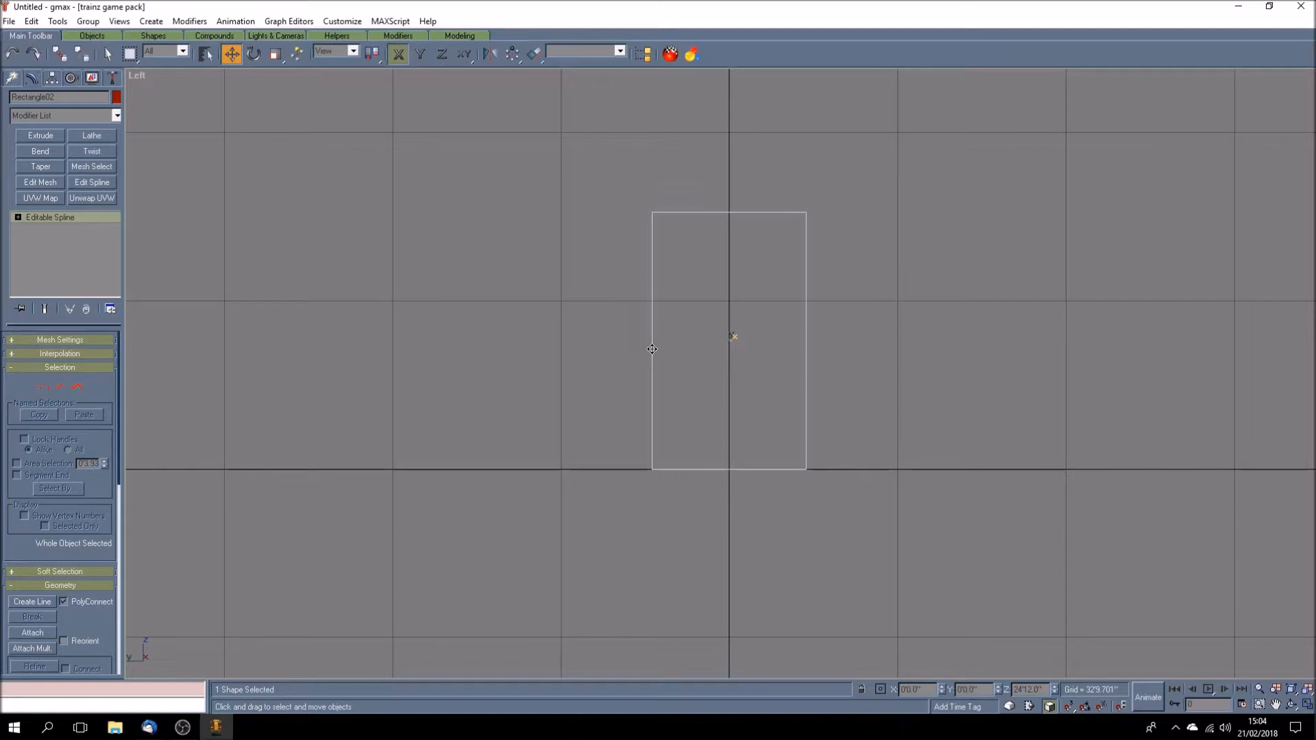
left_click_drag(652, 349, 447, 351, "shift")
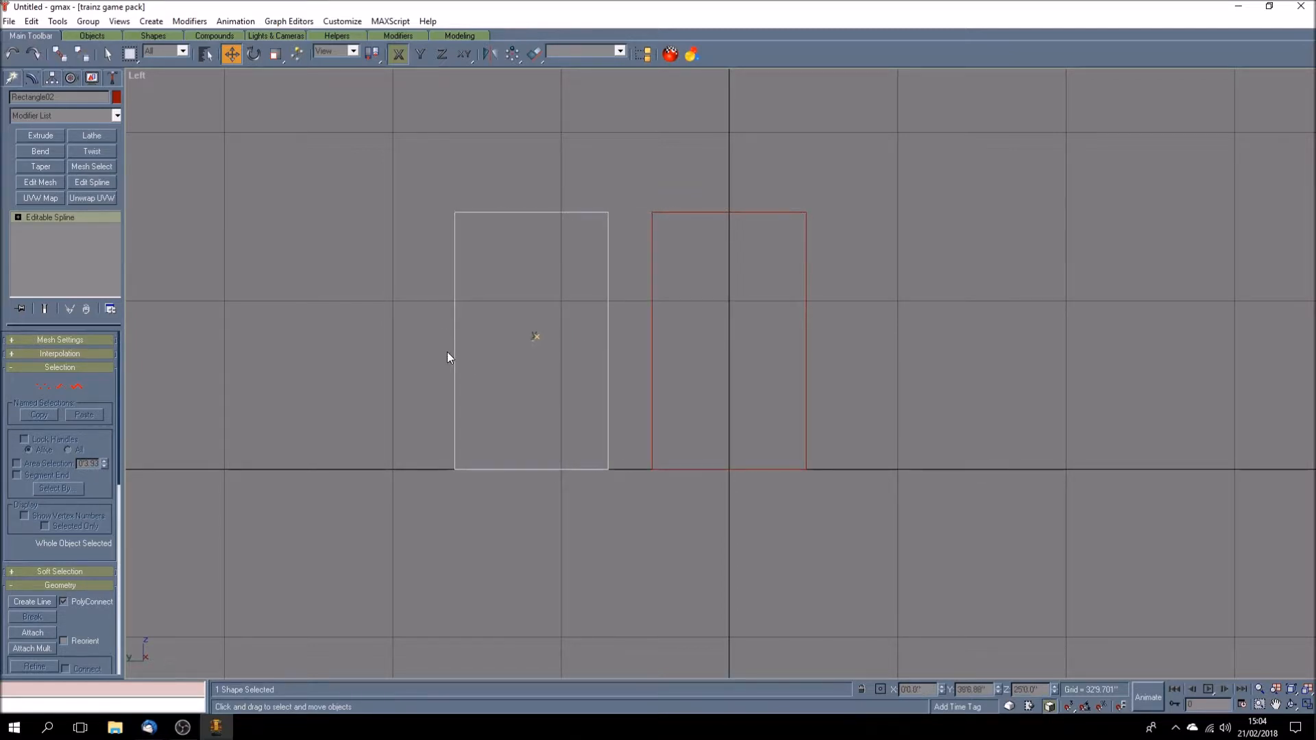
left_click(350, 359)
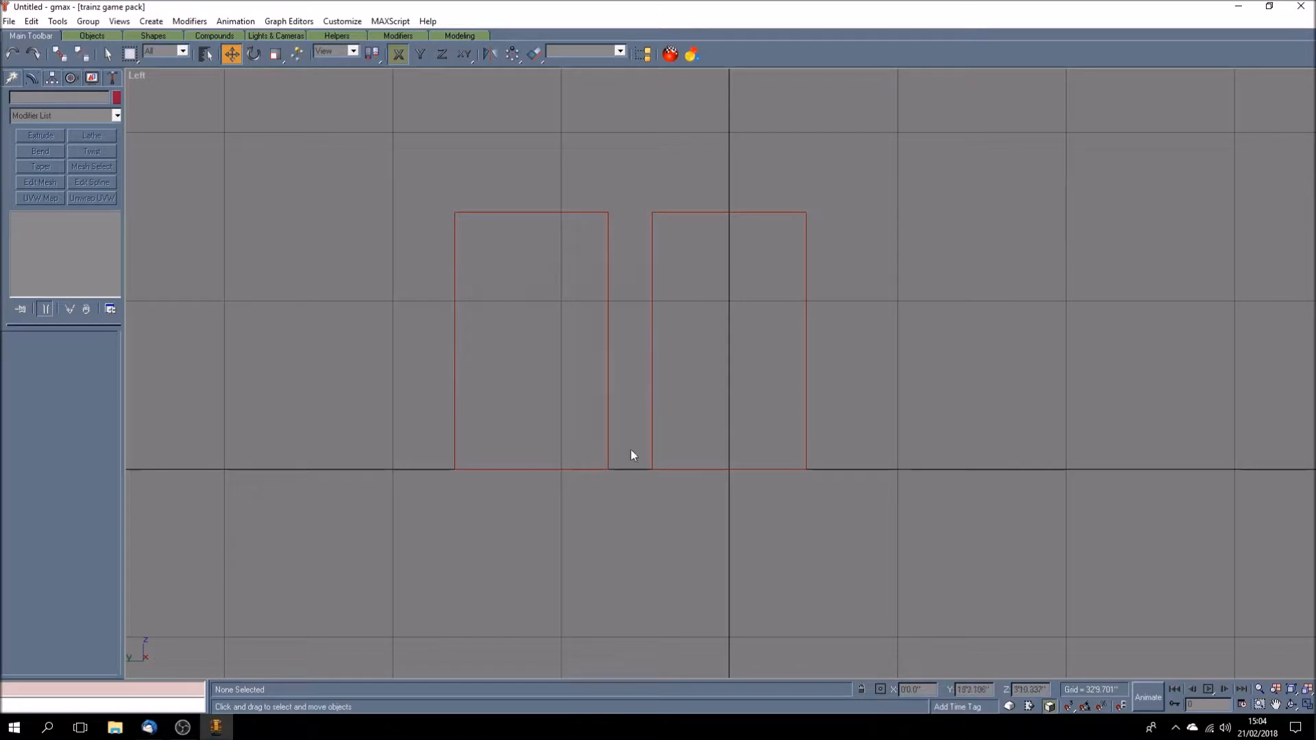
- Scale the cloned rectangle non-uniformly to about 81% along X and about 35% along Y
left_click(608, 359)
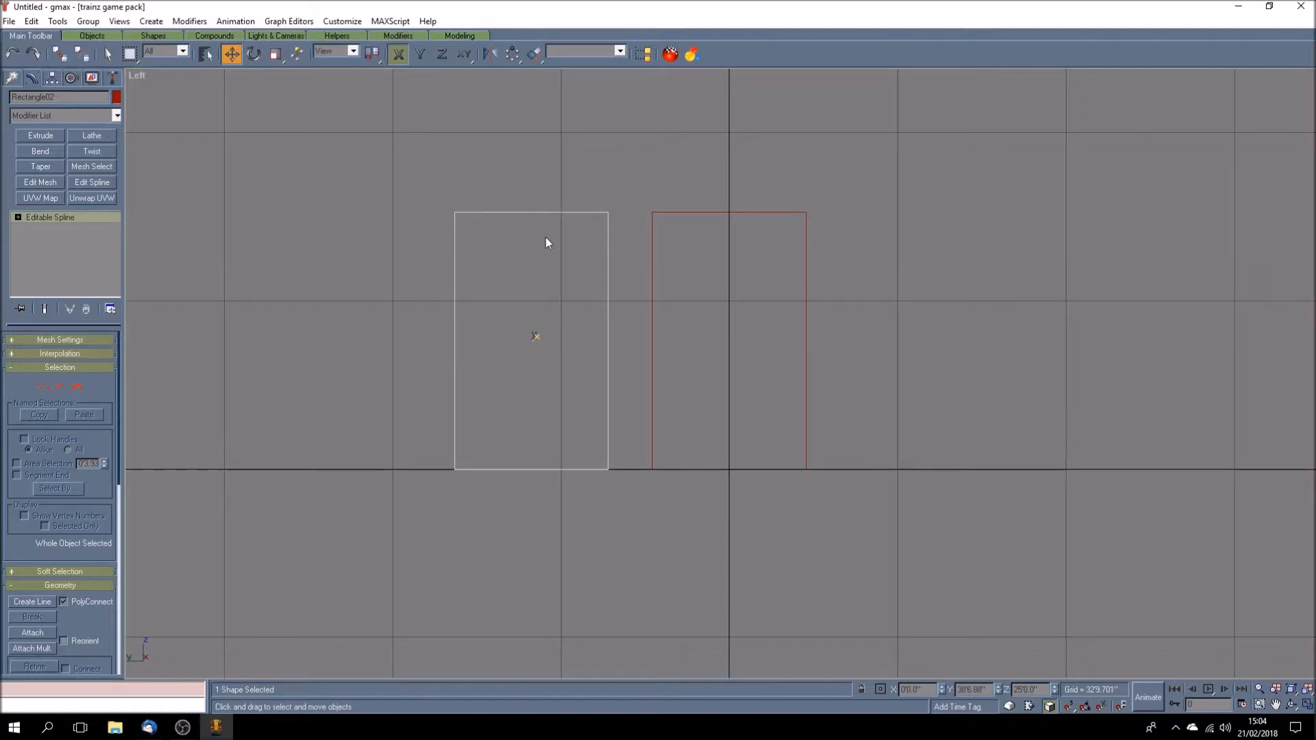
left_click(275, 56)
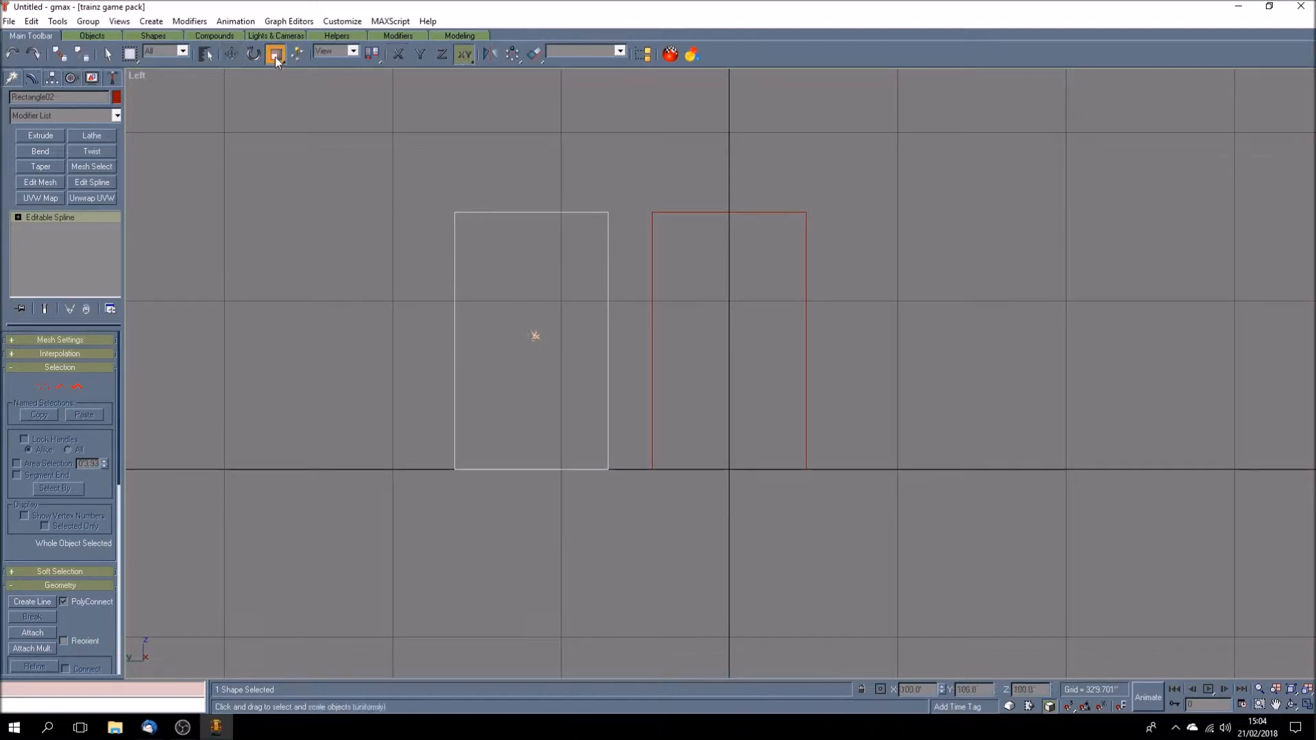
left_click_drag(274, 57, 279, 99)
left_click(399, 56)
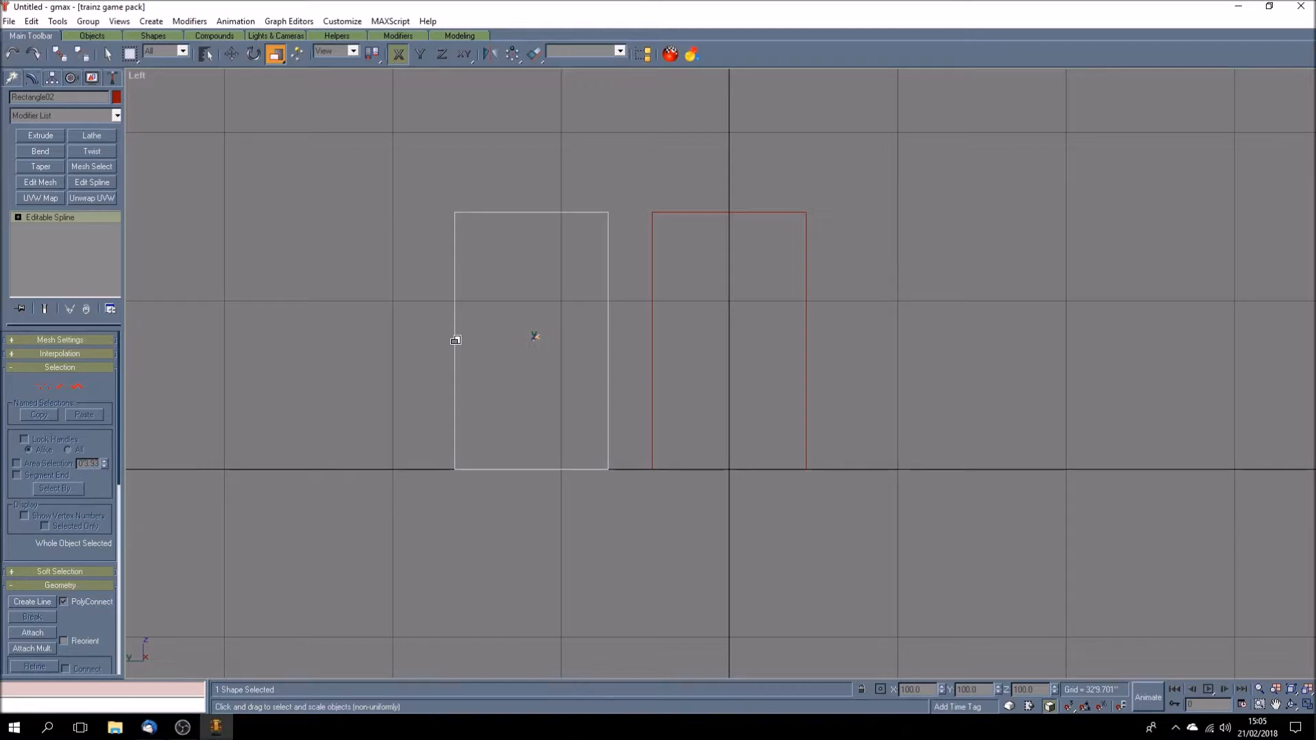
left_click_drag(476, 341, 701, 355)
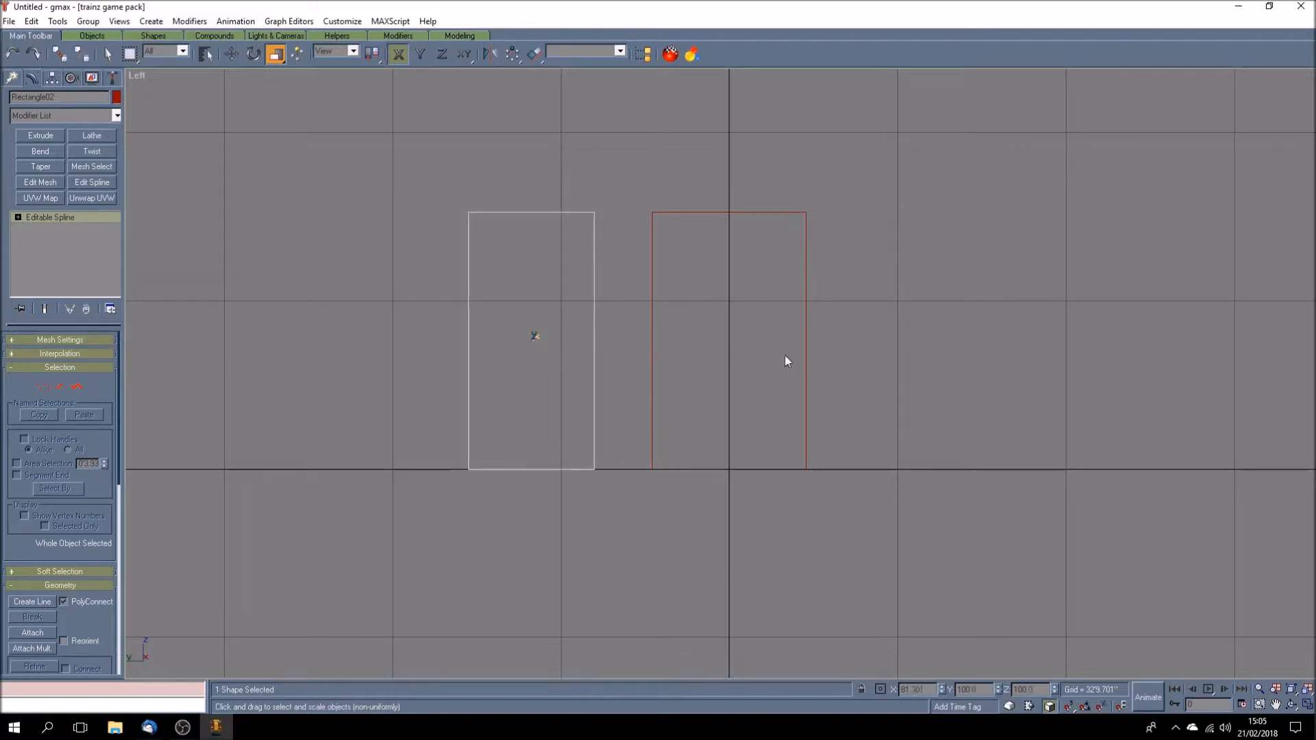
left_click(420, 55)
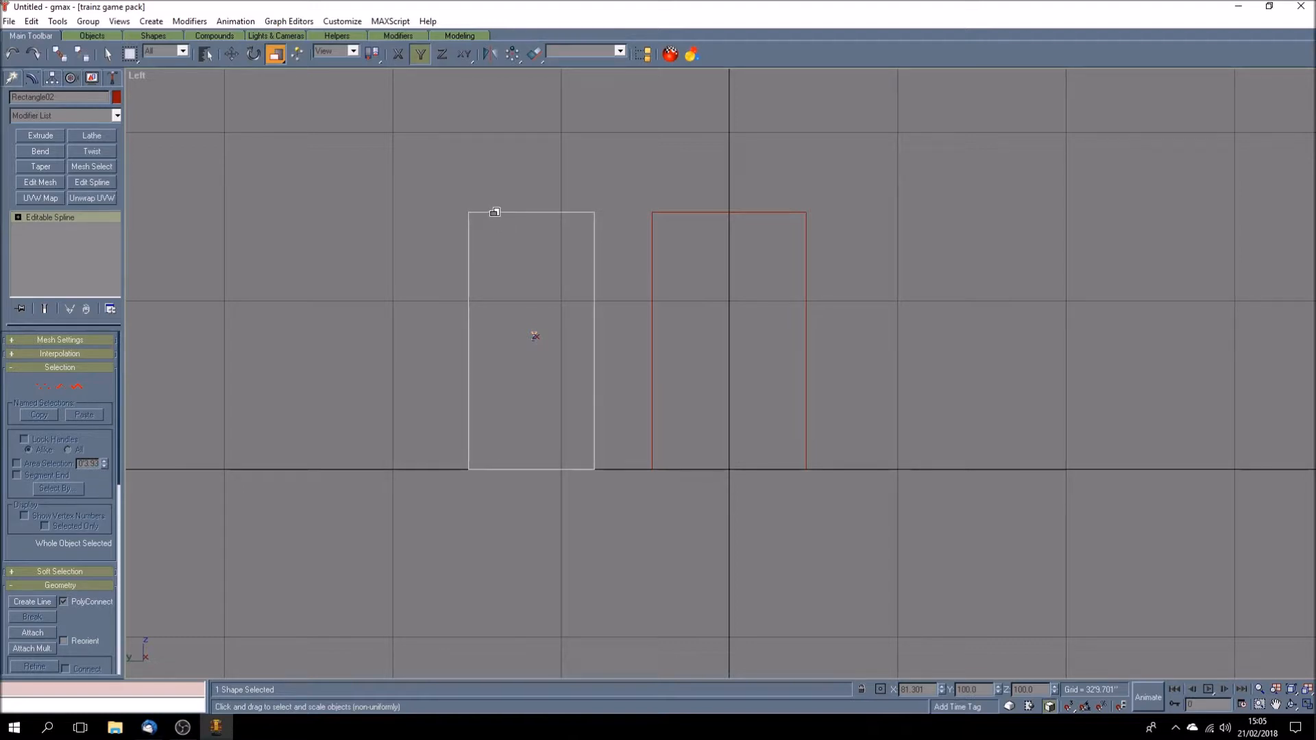
left_click_drag(495, 212, 501, 338)
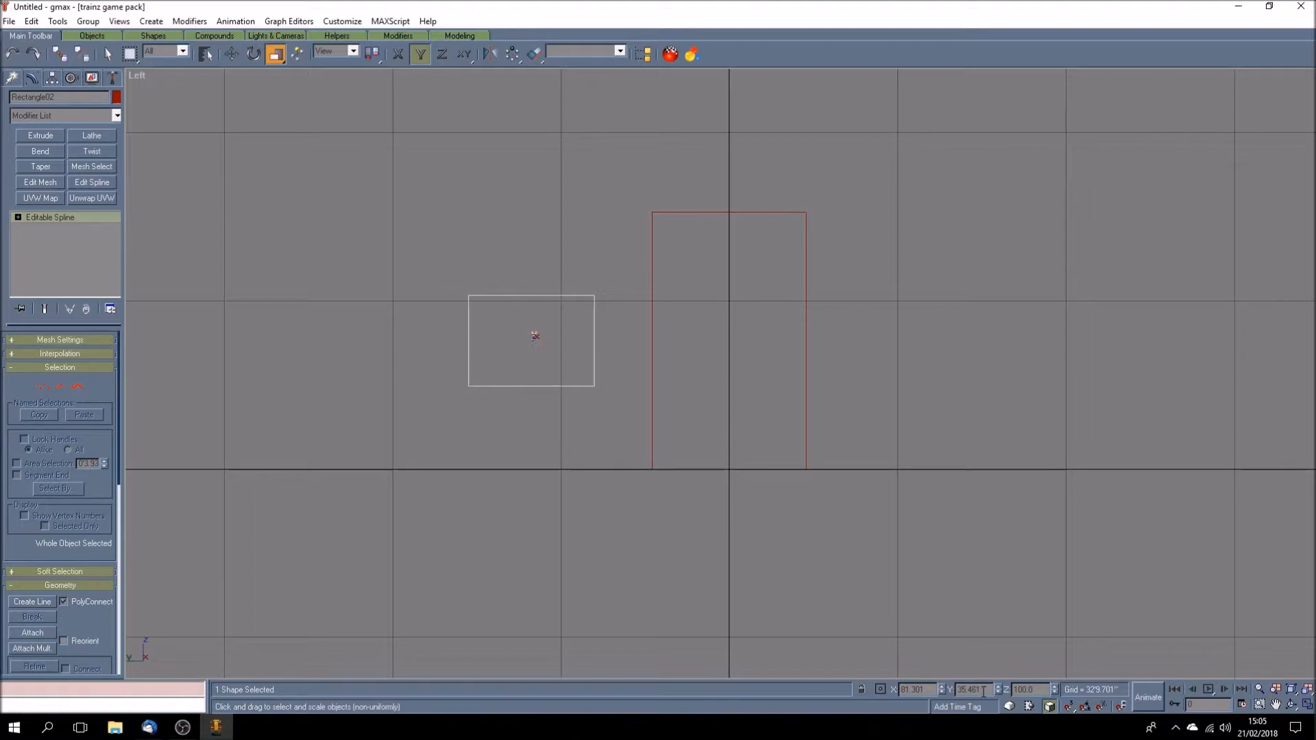
- Set the cloned rectangle's Y scale to 50 and its X scale first to 50, finally to 40
left_click_drag(987, 689, 951, 690)
type("80")
key("Return")
left_click_drag(931, 689, 899, 689)
type("0")
key("Return")
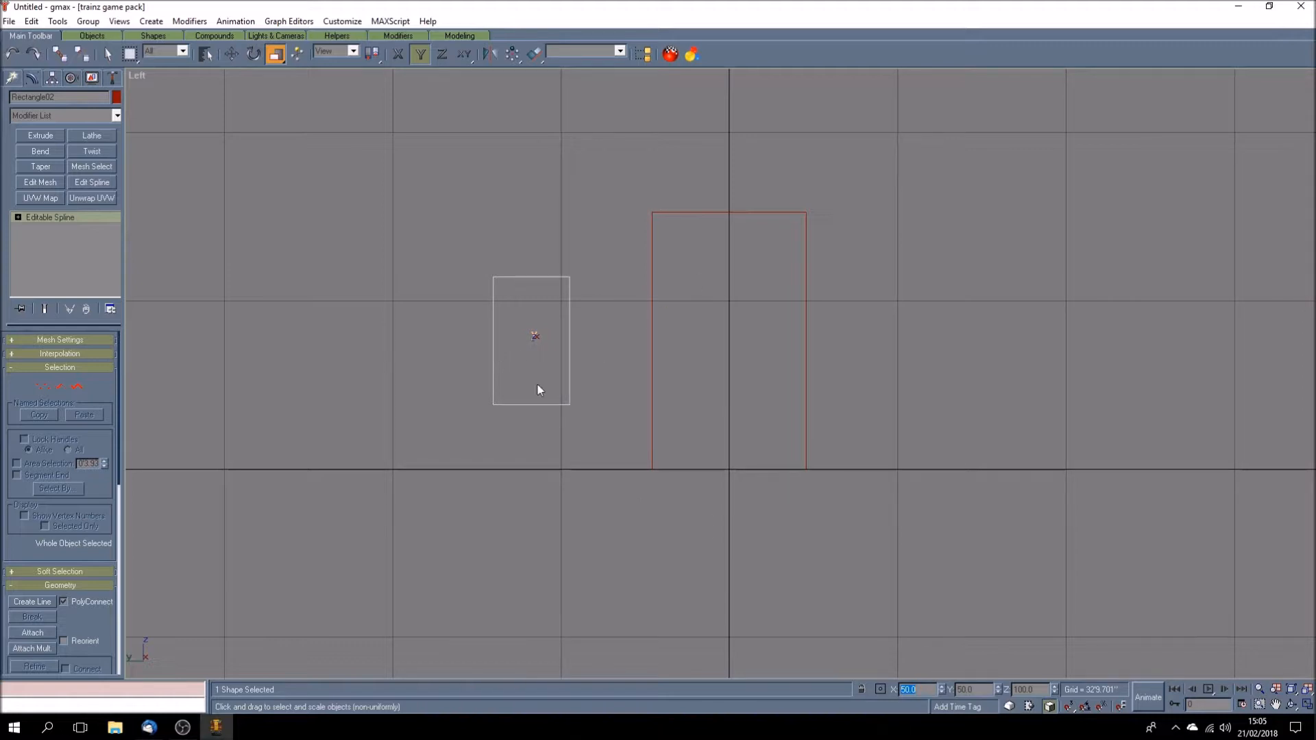
type("40")
key("Return")
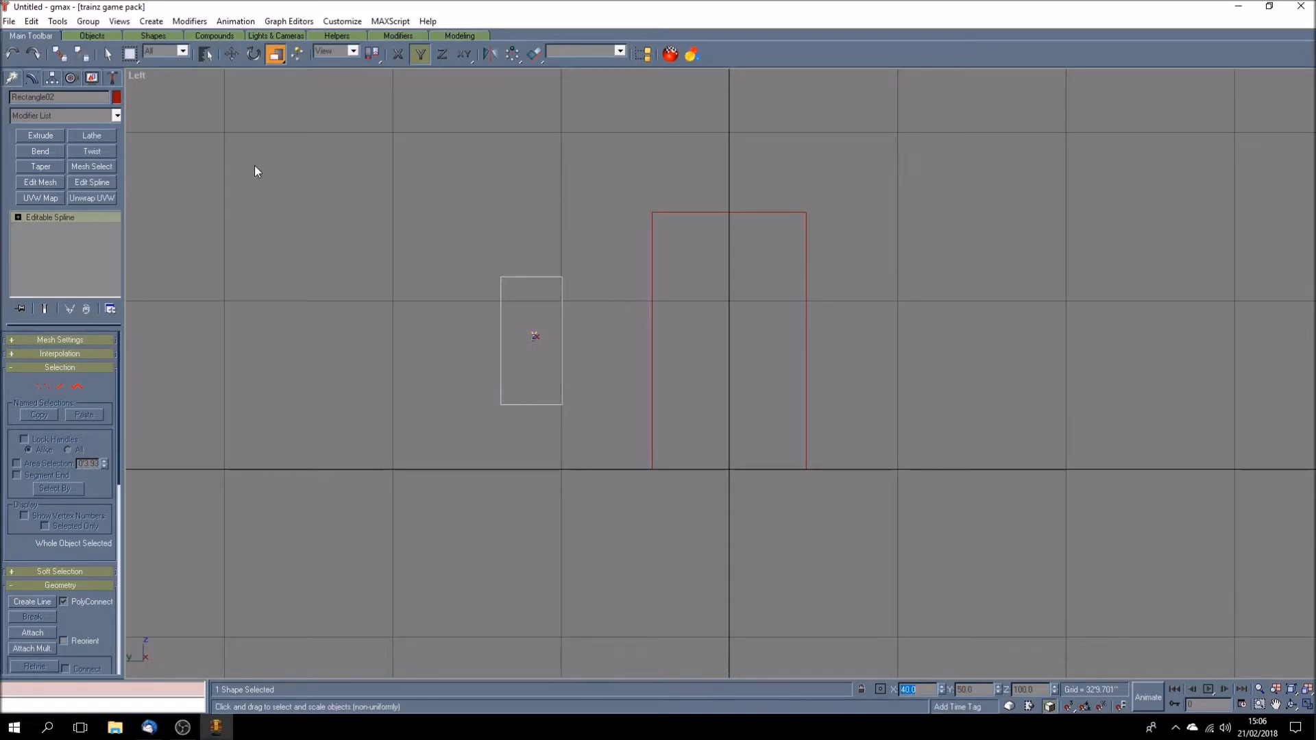
- Move the small rectangle inside the large one, align it centre to centre in X, Y and Z position, and deselect it
left_click(232, 54)
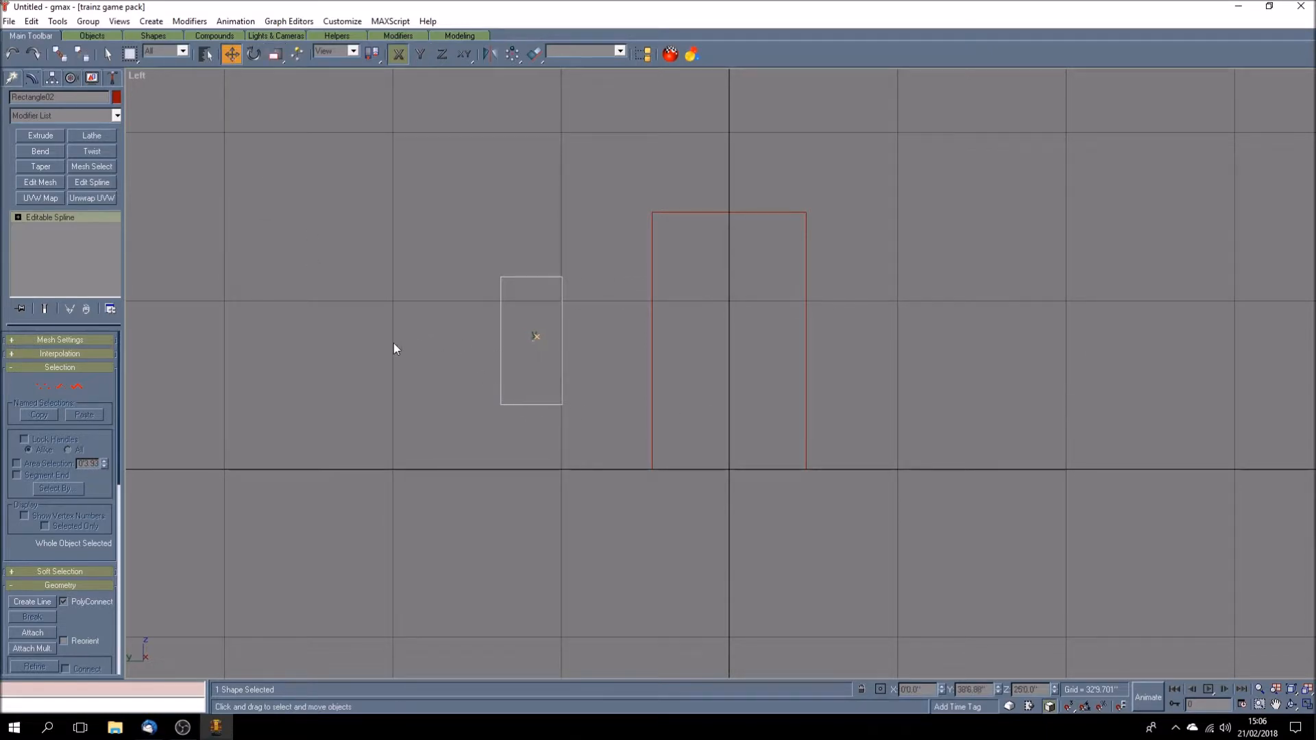
left_click_drag(500, 359, 703, 381)
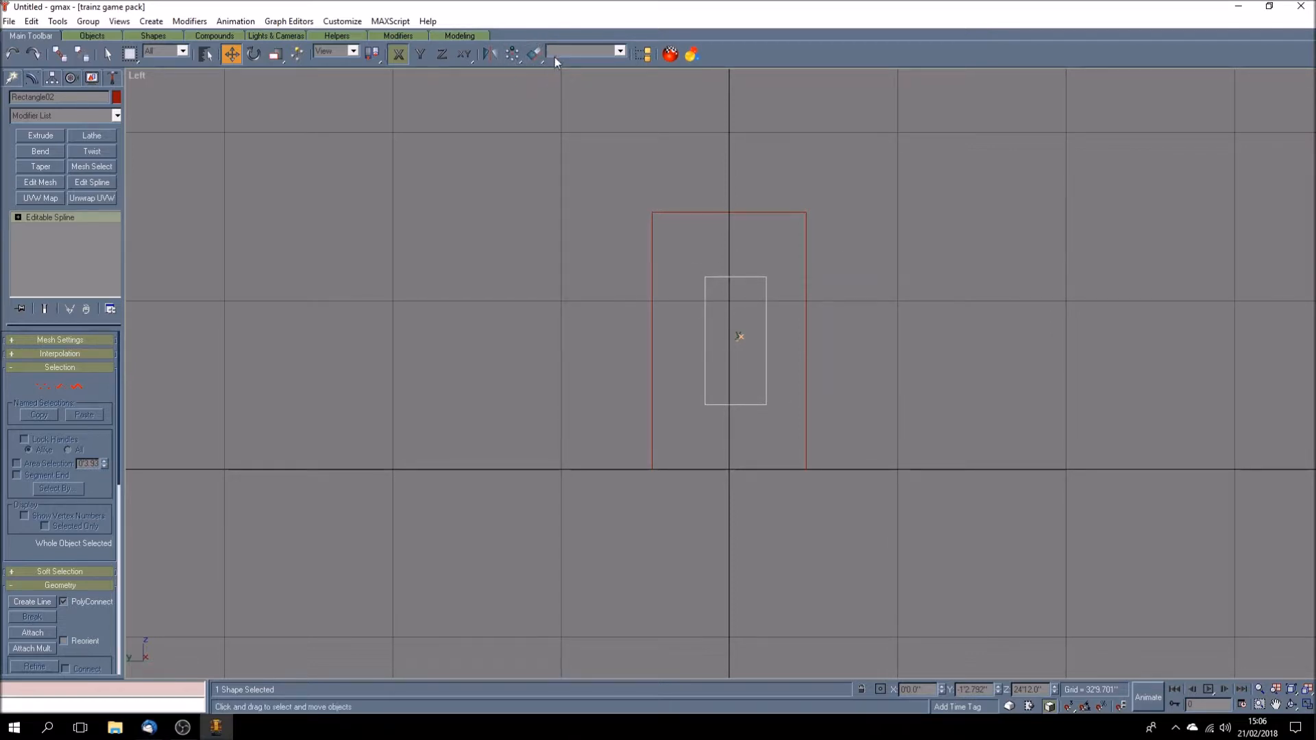
left_click(536, 58)
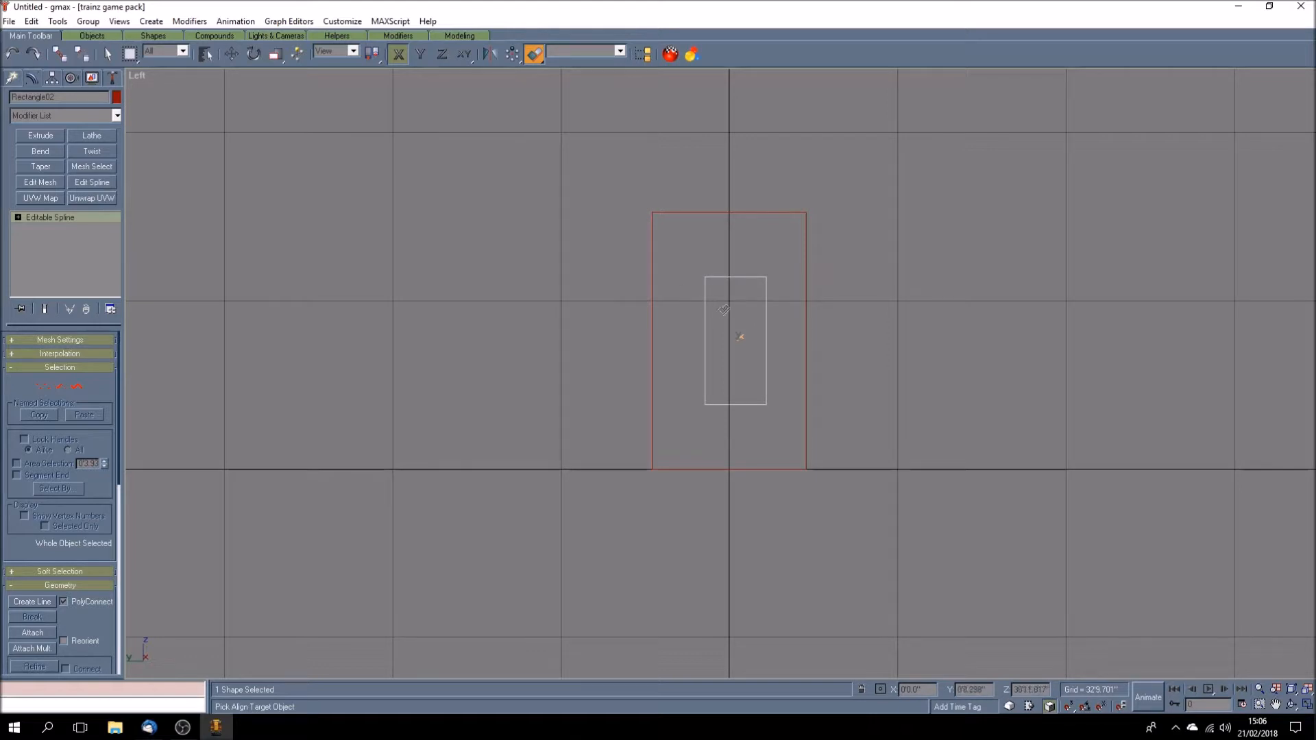
left_click(652, 271)
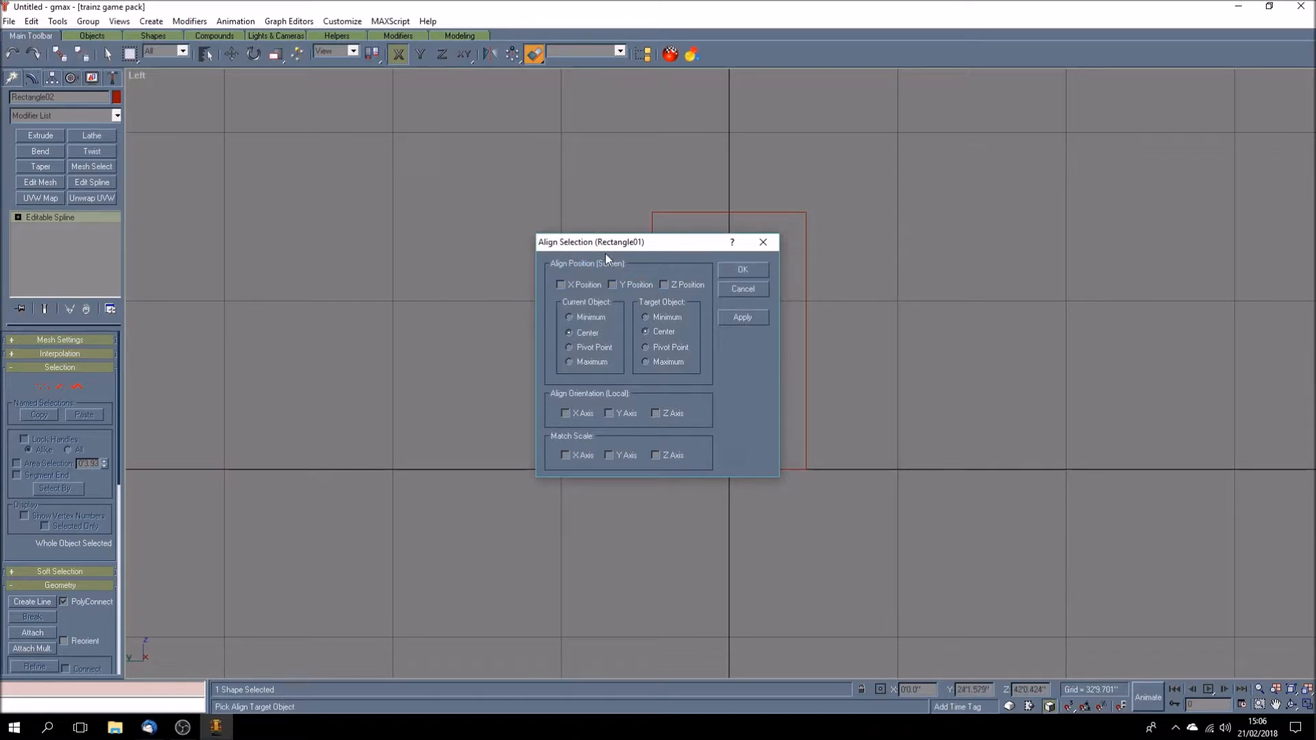
left_click(612, 285)
left_click(664, 285)
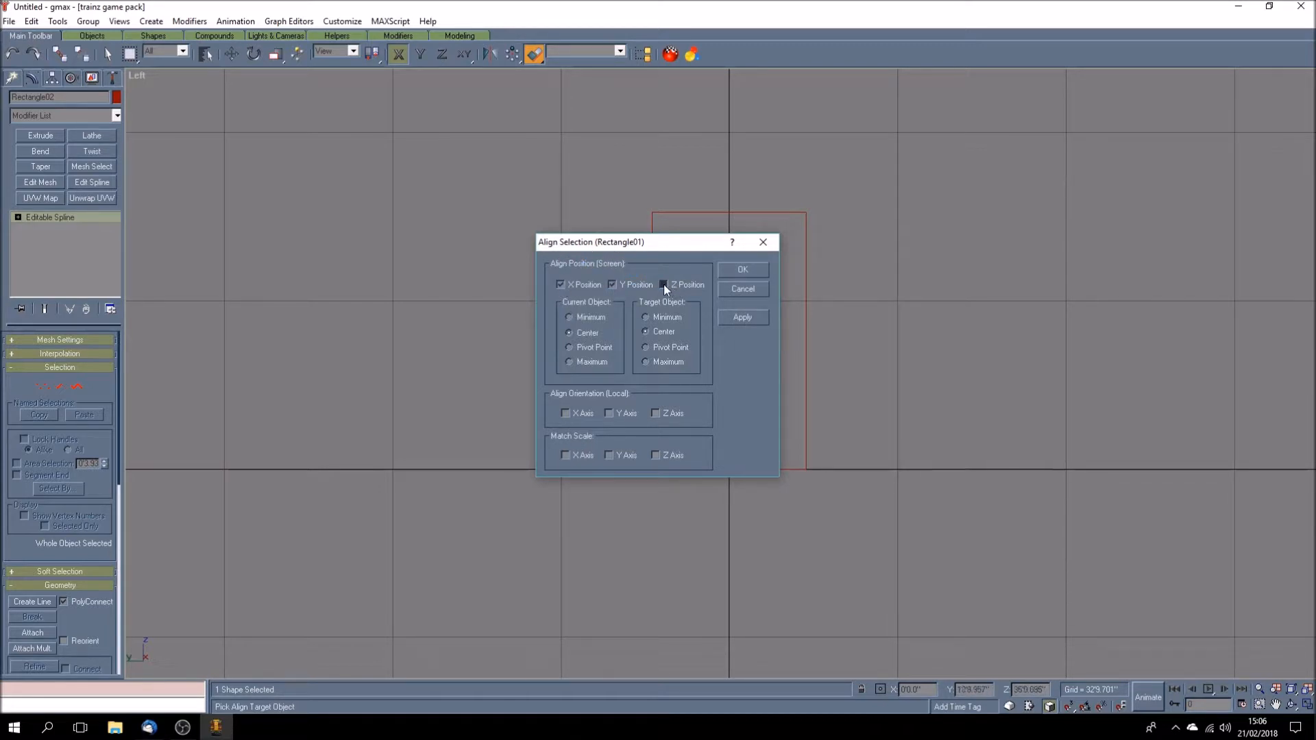
left_click(742, 270)
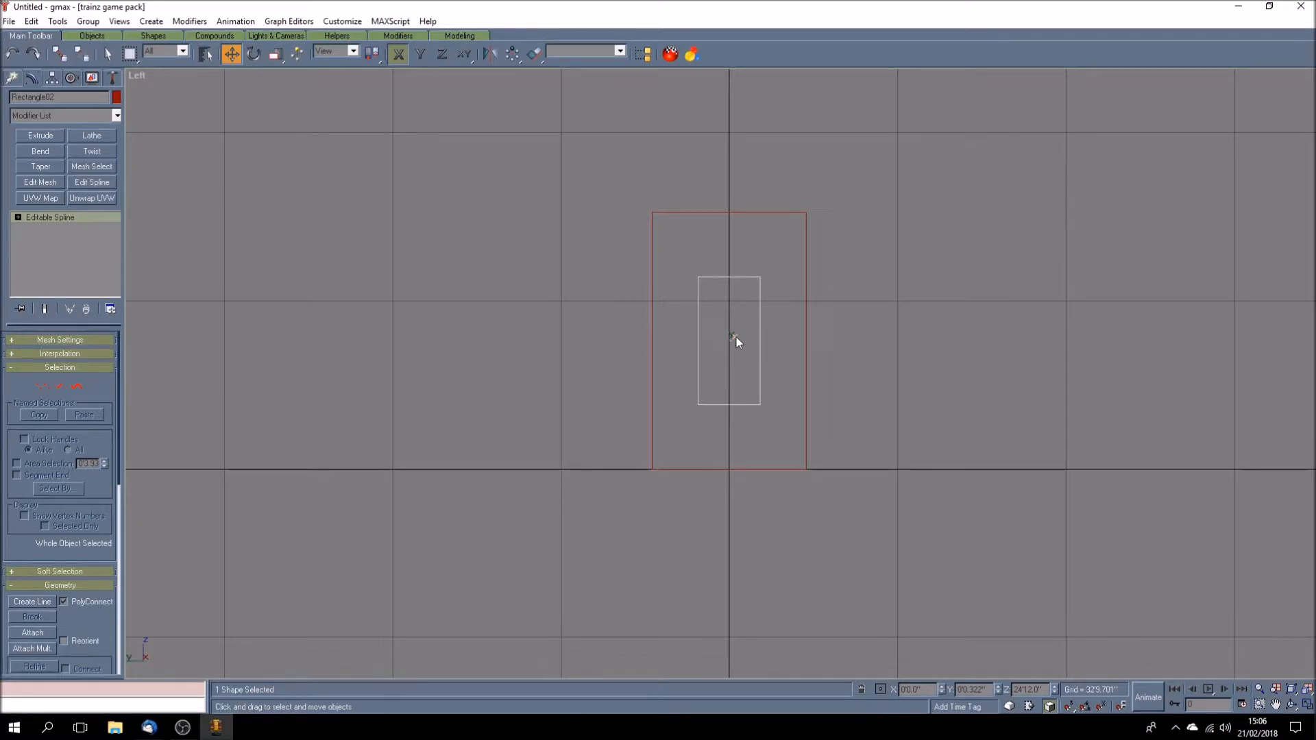
left_click(637, 354)
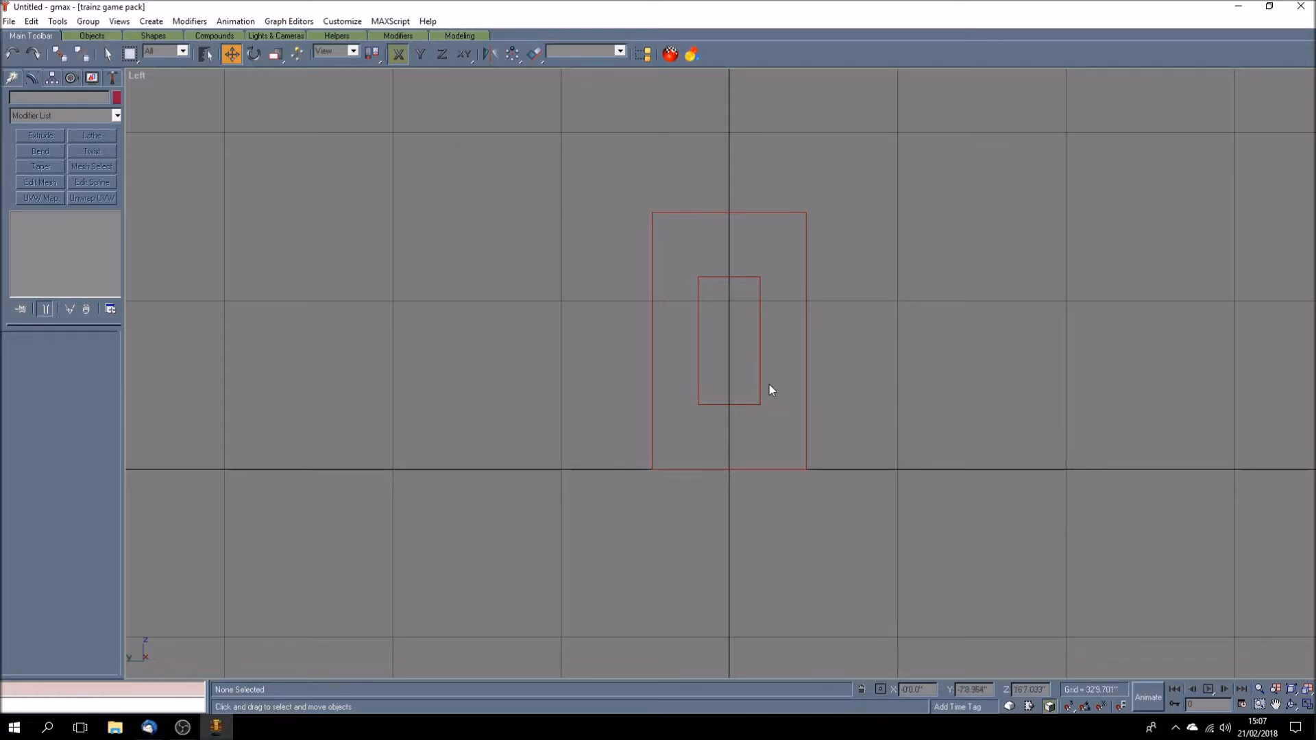
- Change the small inner rectangle's object color to a pale teal green and deselect it
left_click(698, 360)
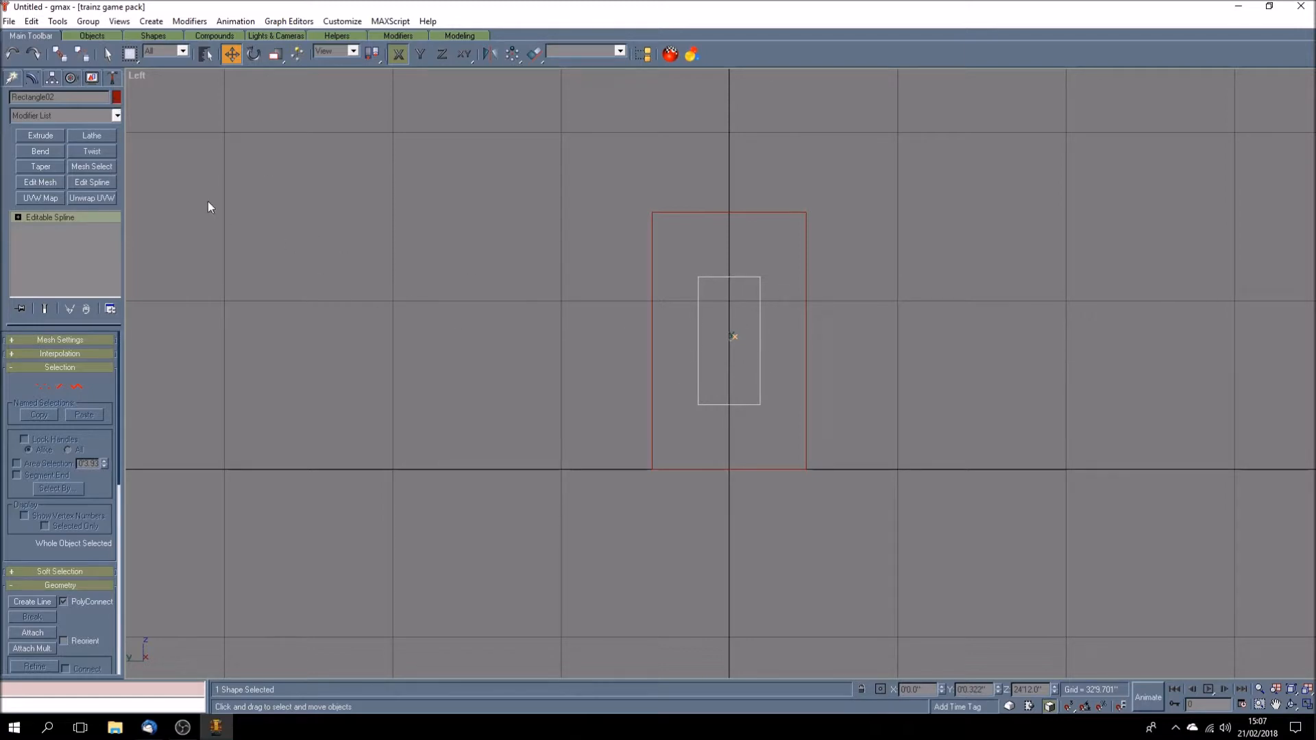
left_click(117, 98)
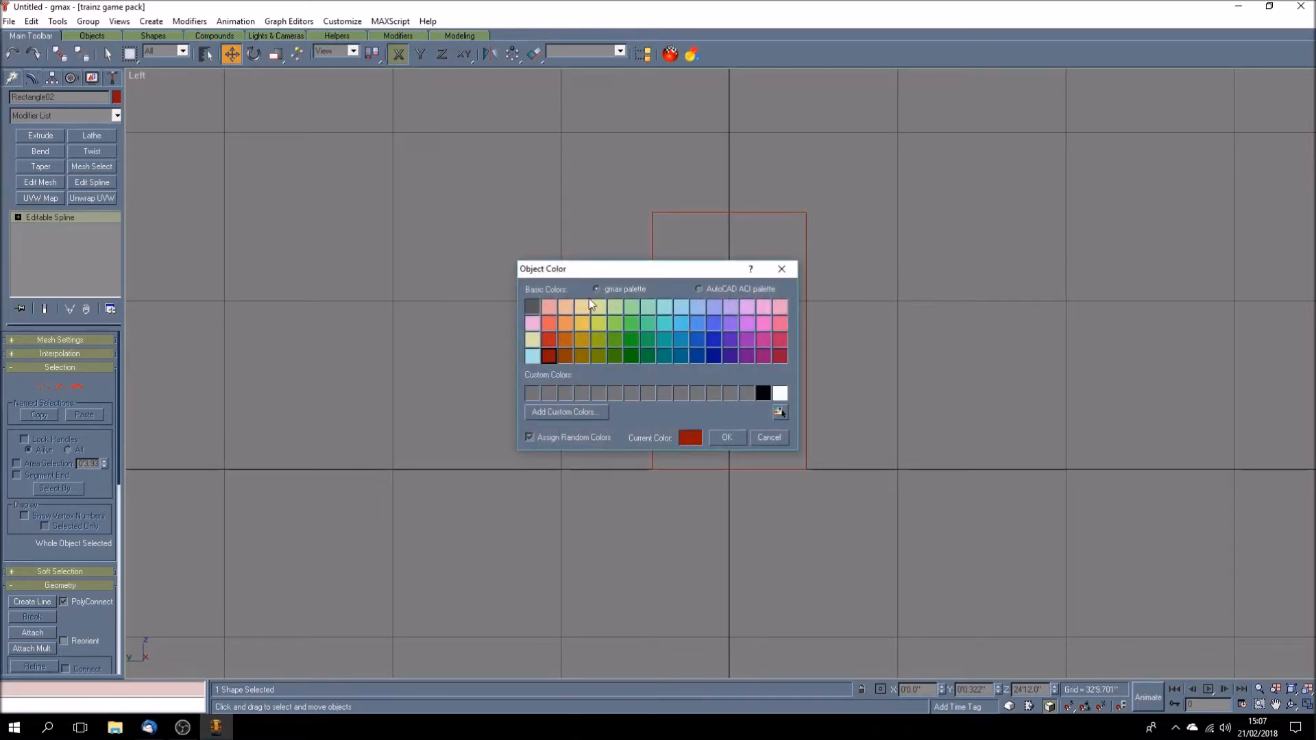
left_click(645, 312)
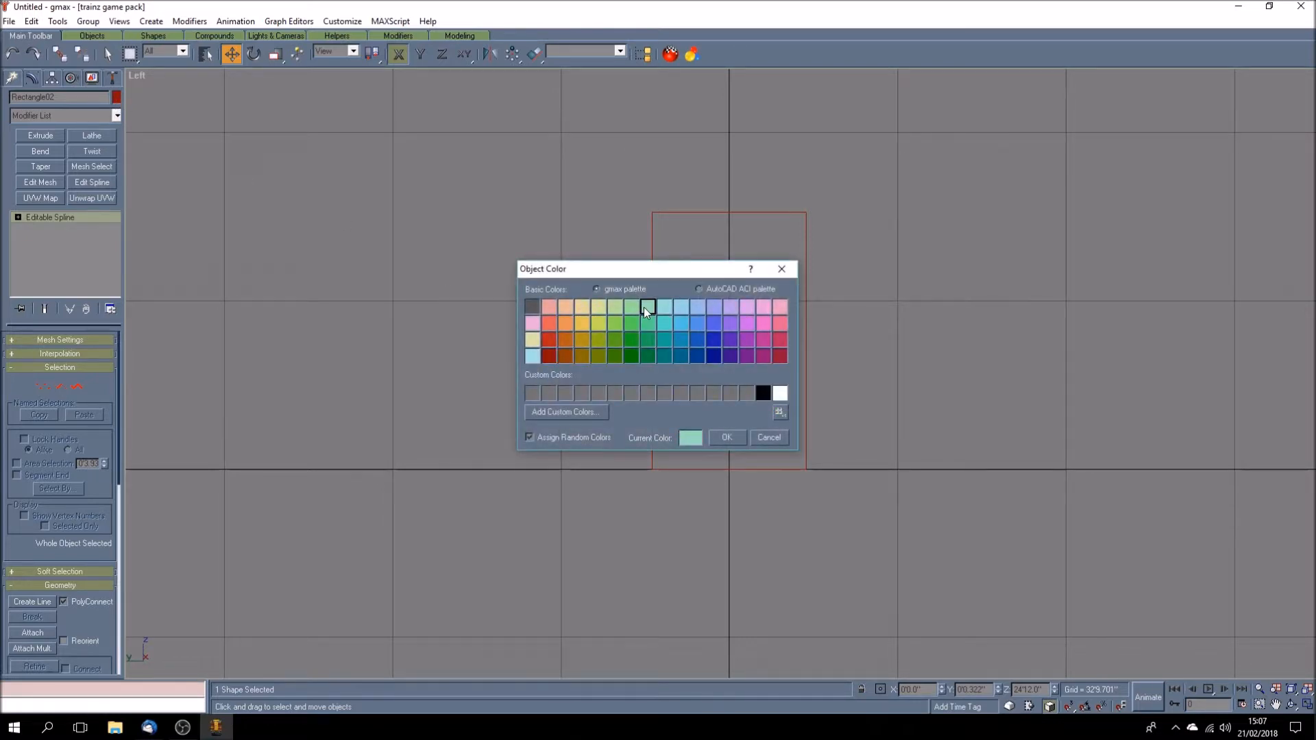
left_click(734, 437)
left_click(634, 375)
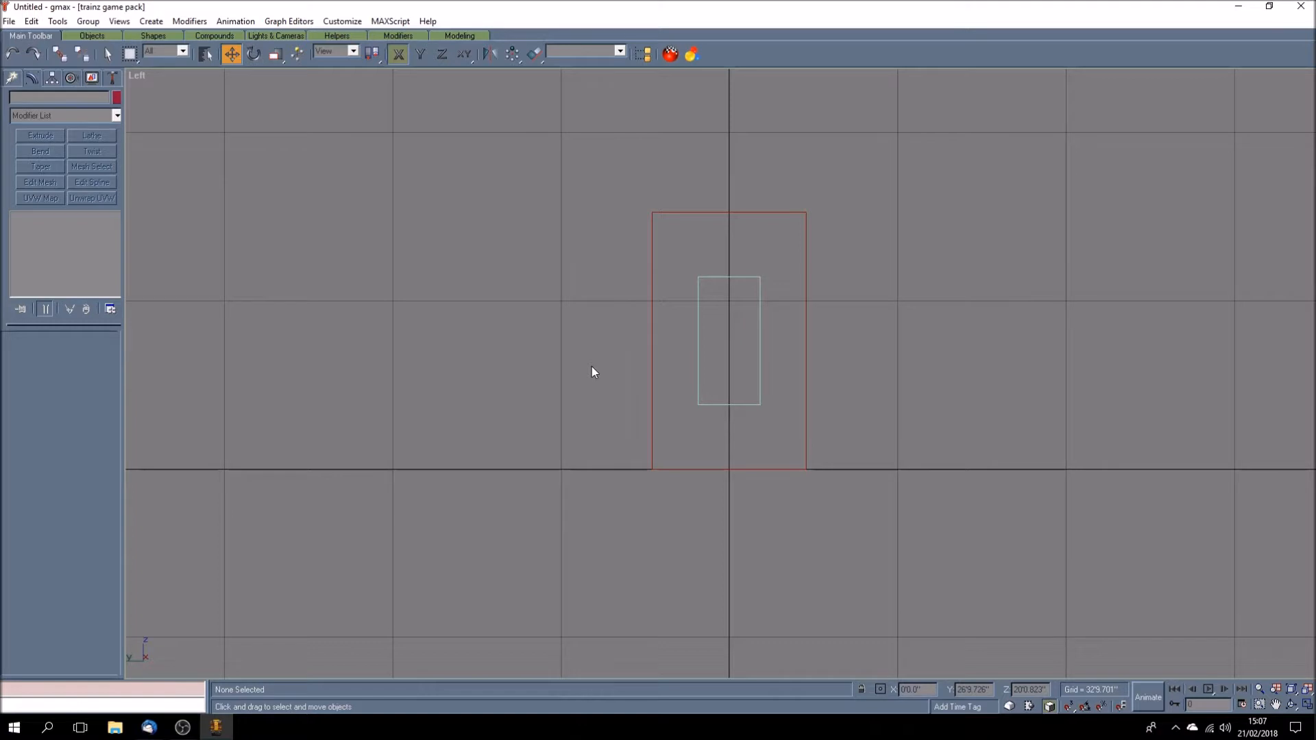
- Attach the small inner rectangle to the large rectangle's editable spline, forming one shape, and deselect it
left_click(652, 356)
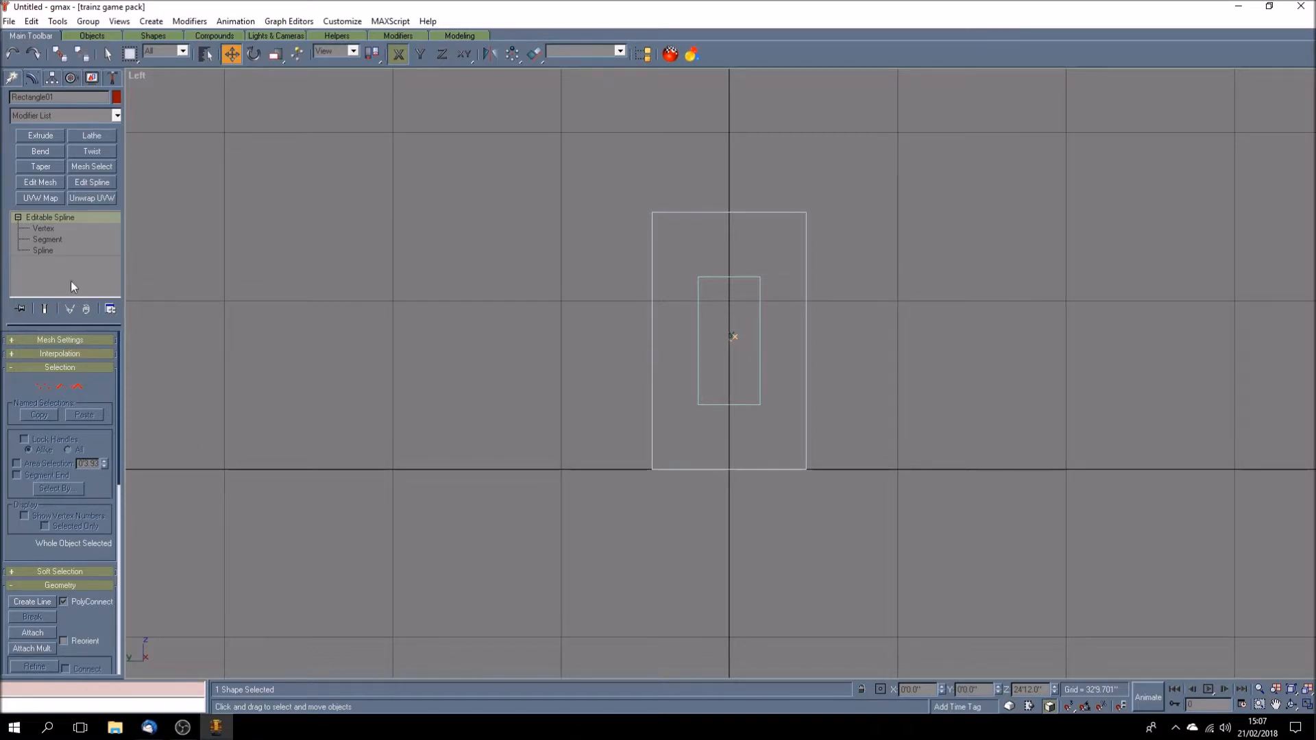
left_click_drag(99, 450, 112, 339)
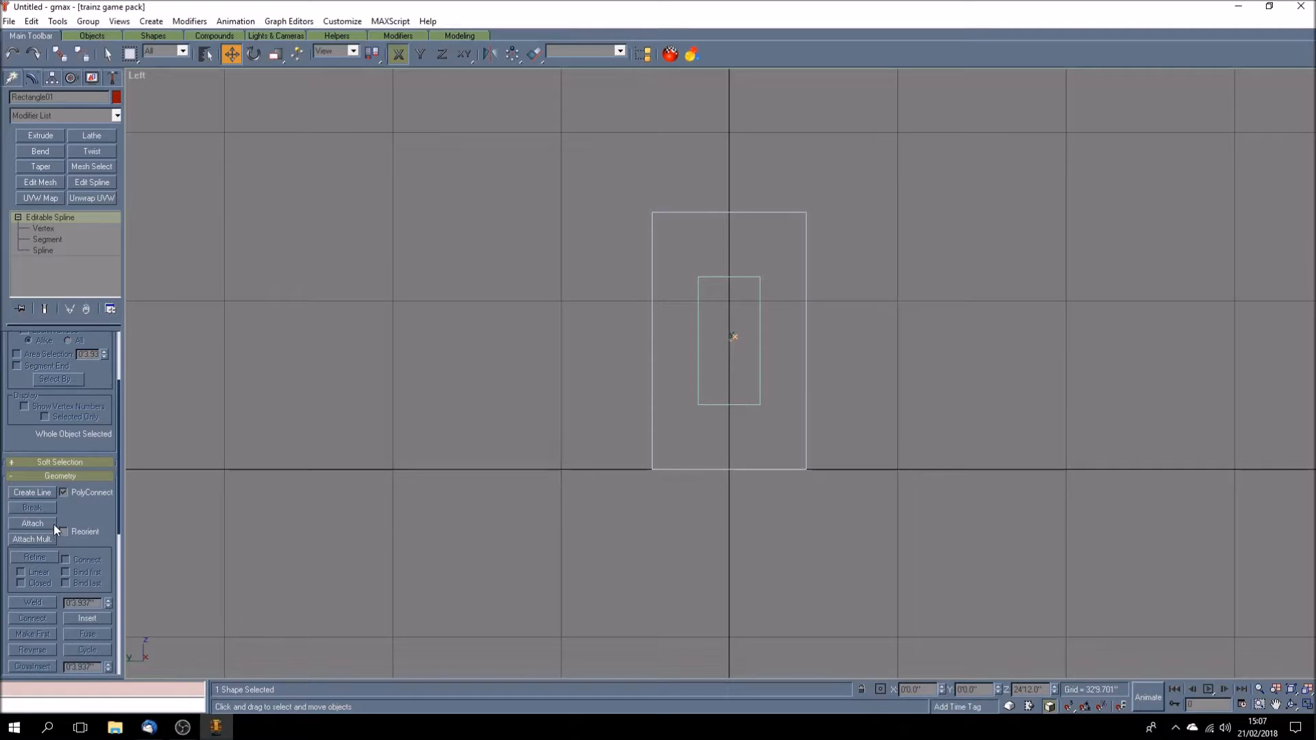
left_click(35, 525)
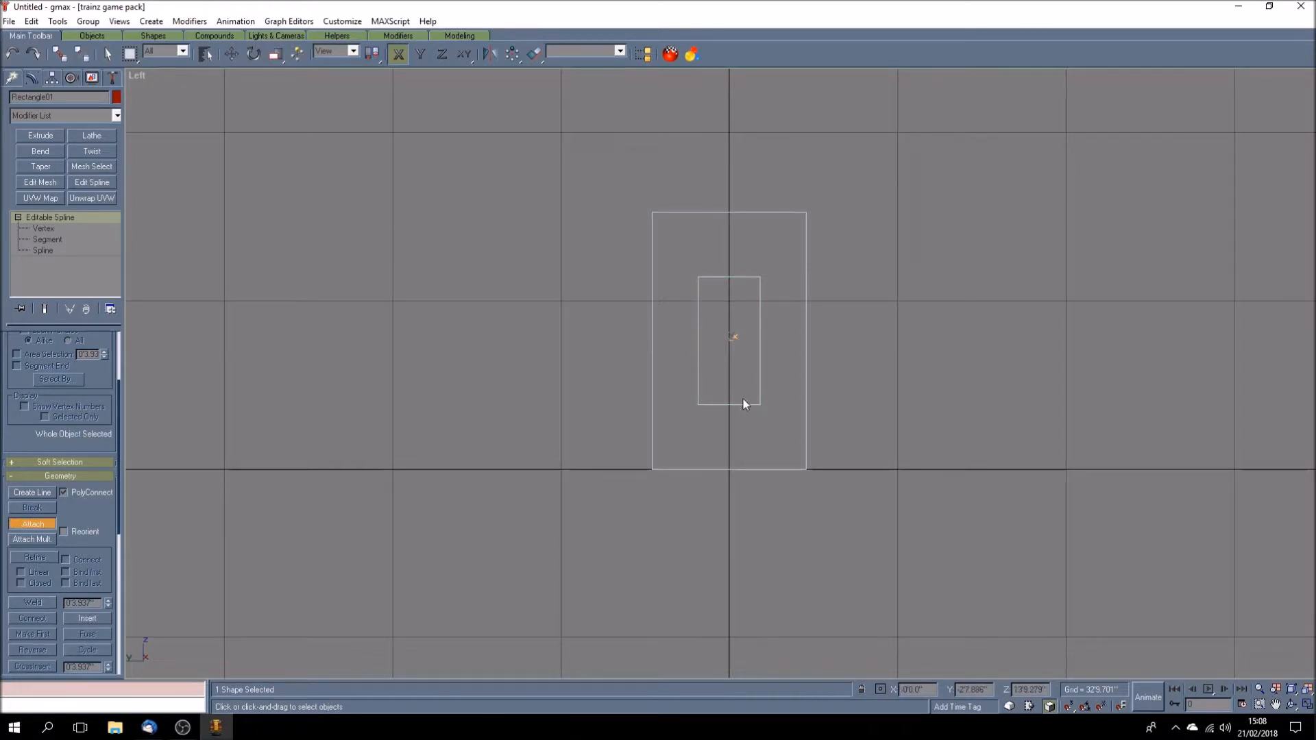
left_click(38, 525)
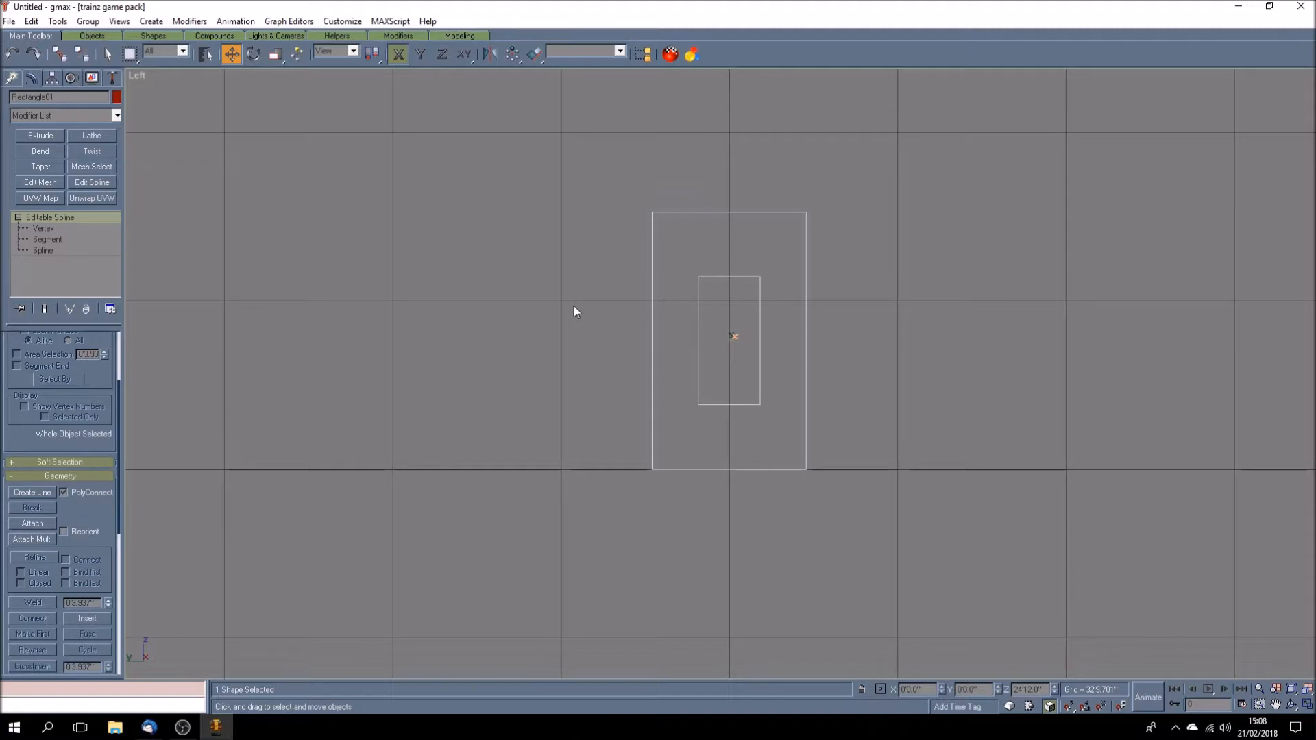
left_click(607, 341)
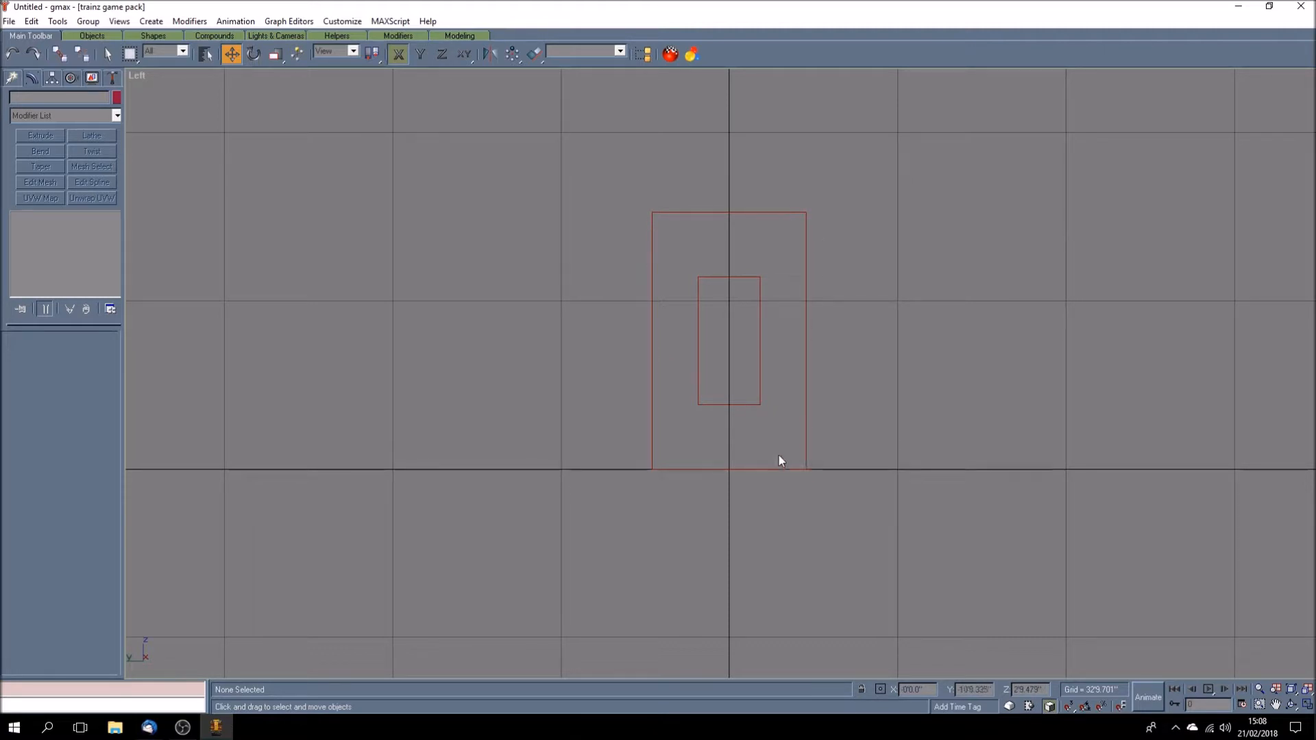
- Apply an Extrude modifier to the combined rectangle shape, working in the maximized Perspective view
left_click(653, 423)
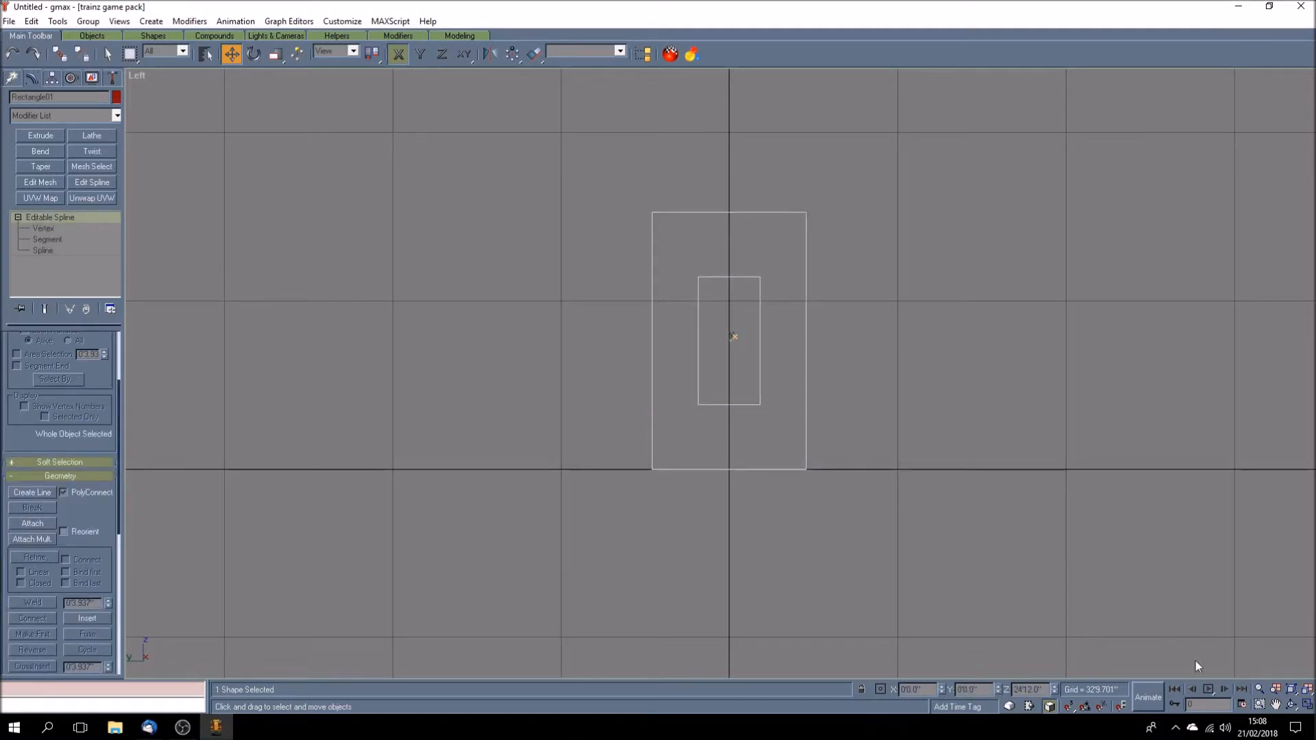
left_click(1308, 706)
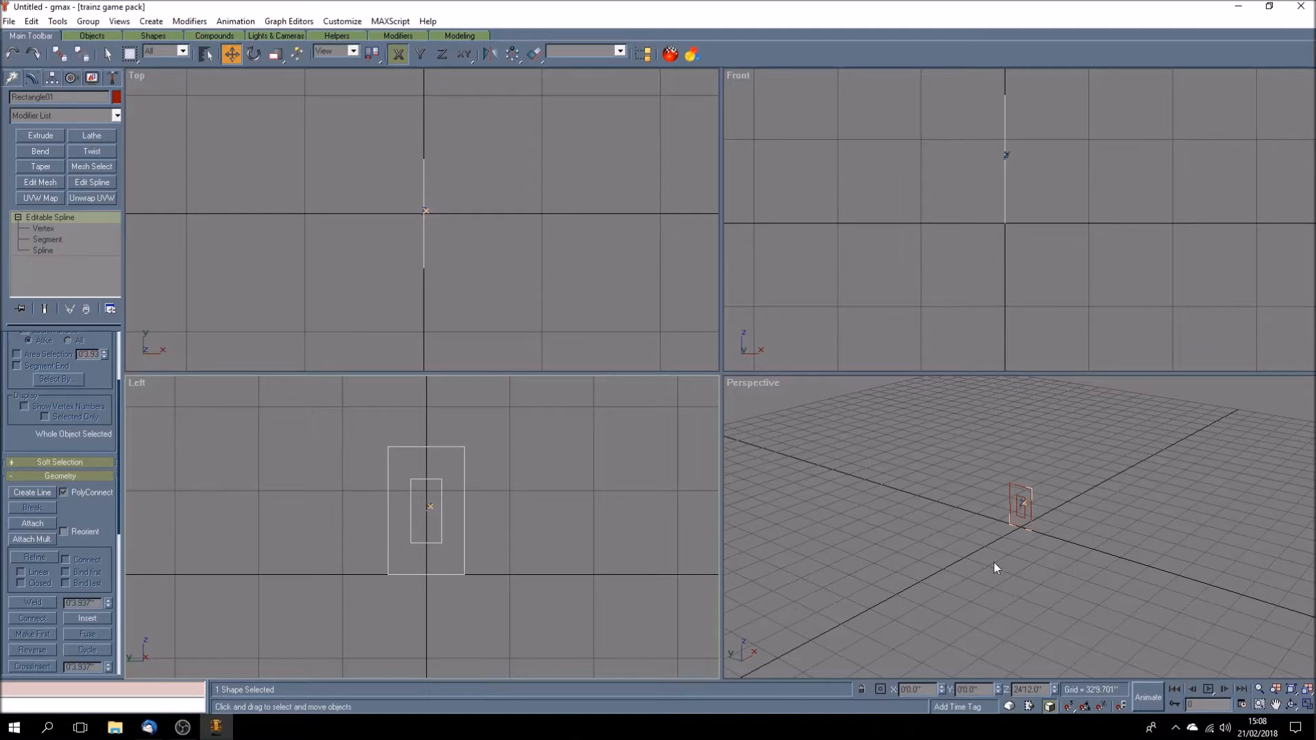
left_click(1274, 704)
left_click_drag(1034, 535, 1007, 552)
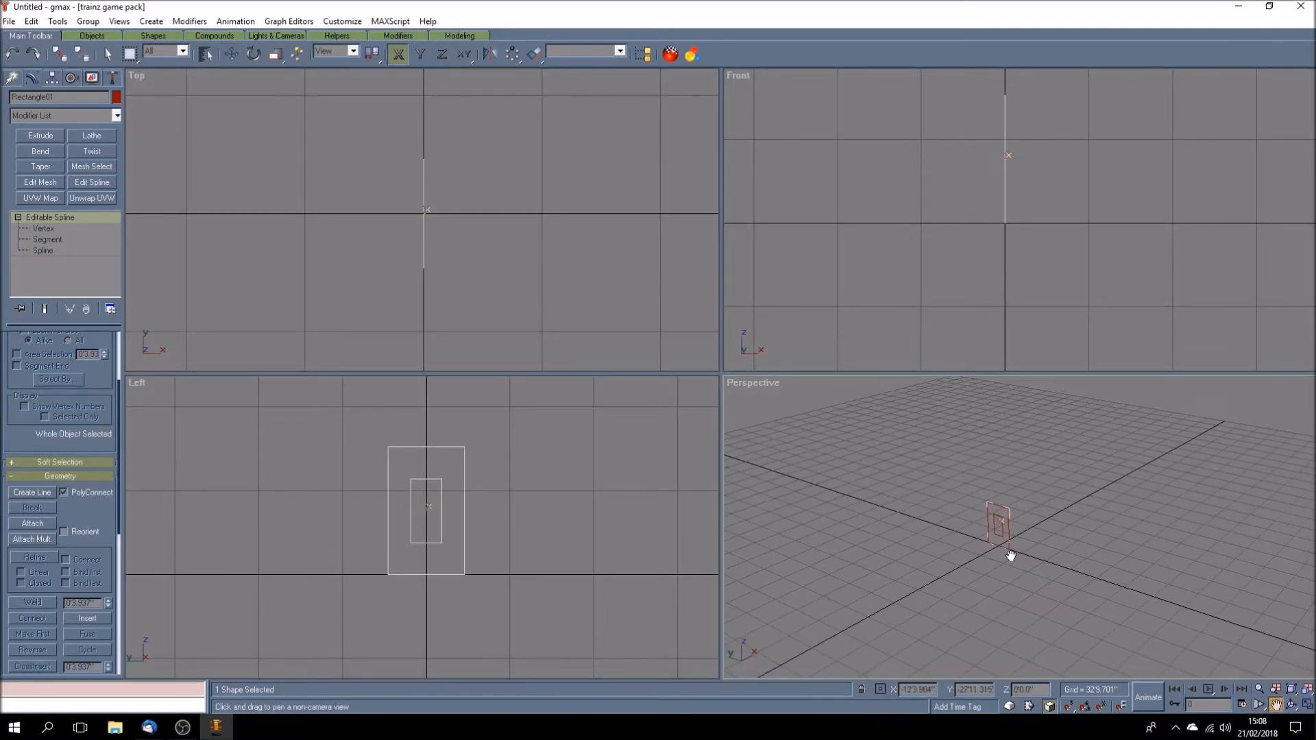
scroll(997, 555, "up", 5)
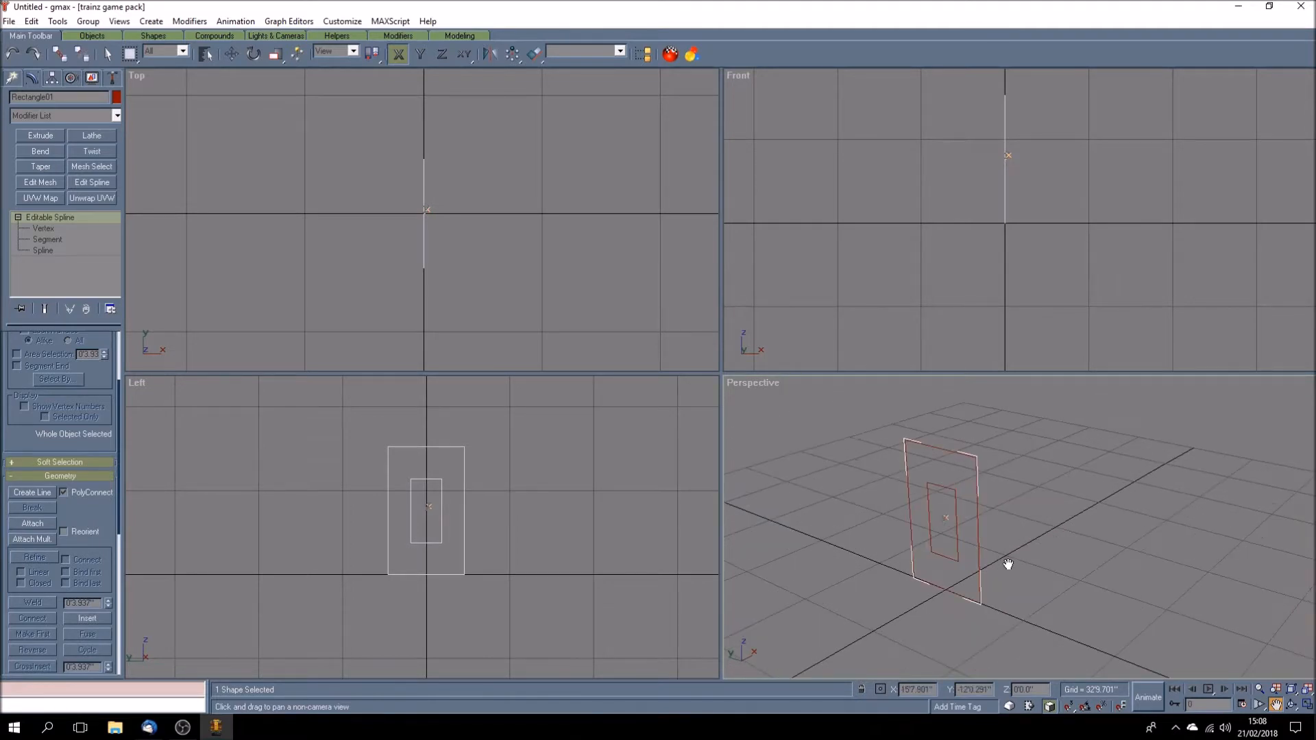
left_click(1308, 705)
left_click_drag(610, 476, 678, 474)
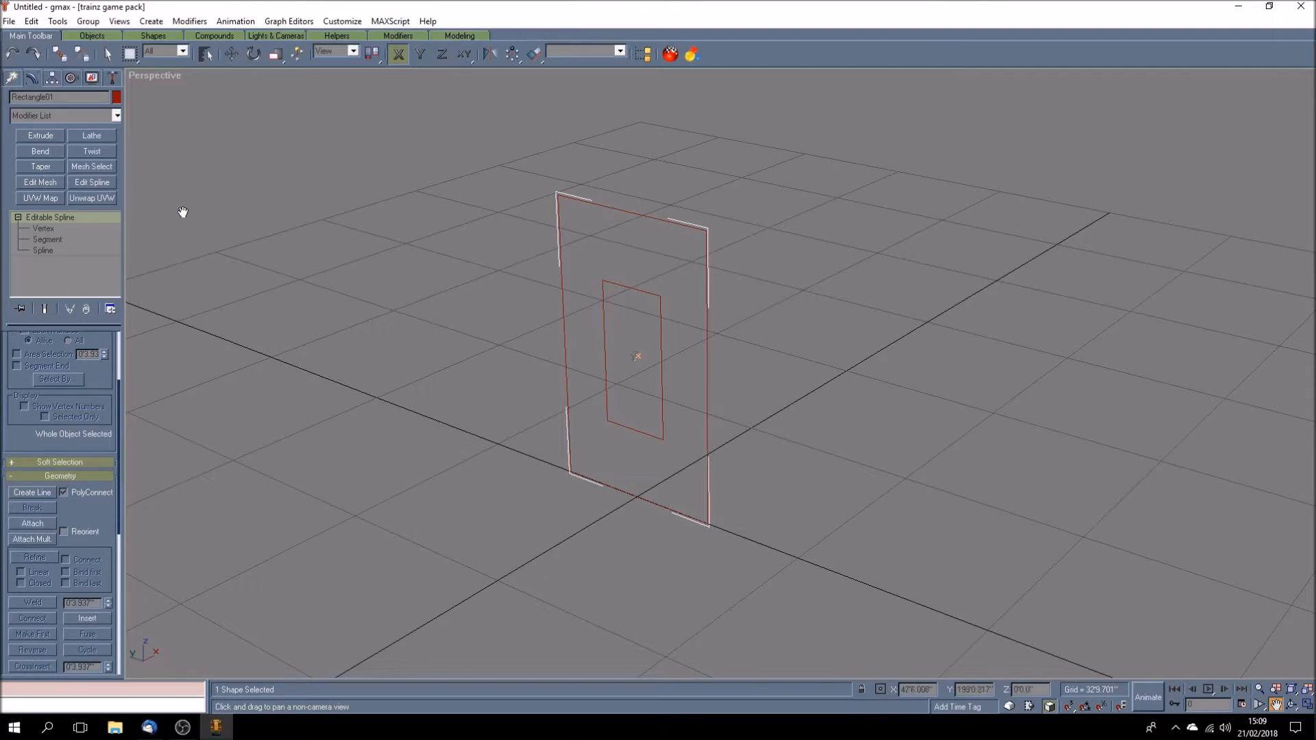
left_click(40, 135)
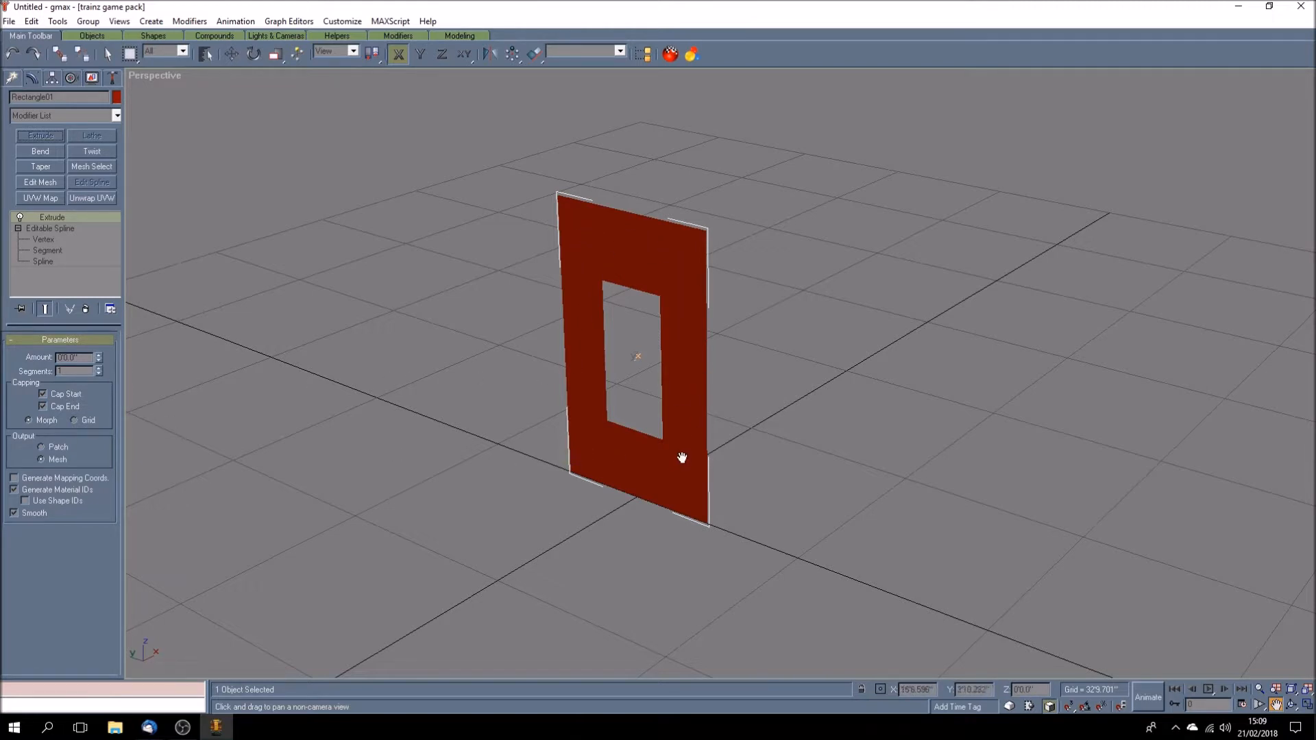
- Set the Extrude amount of the wall shape to 1'0"
left_click(1291, 704)
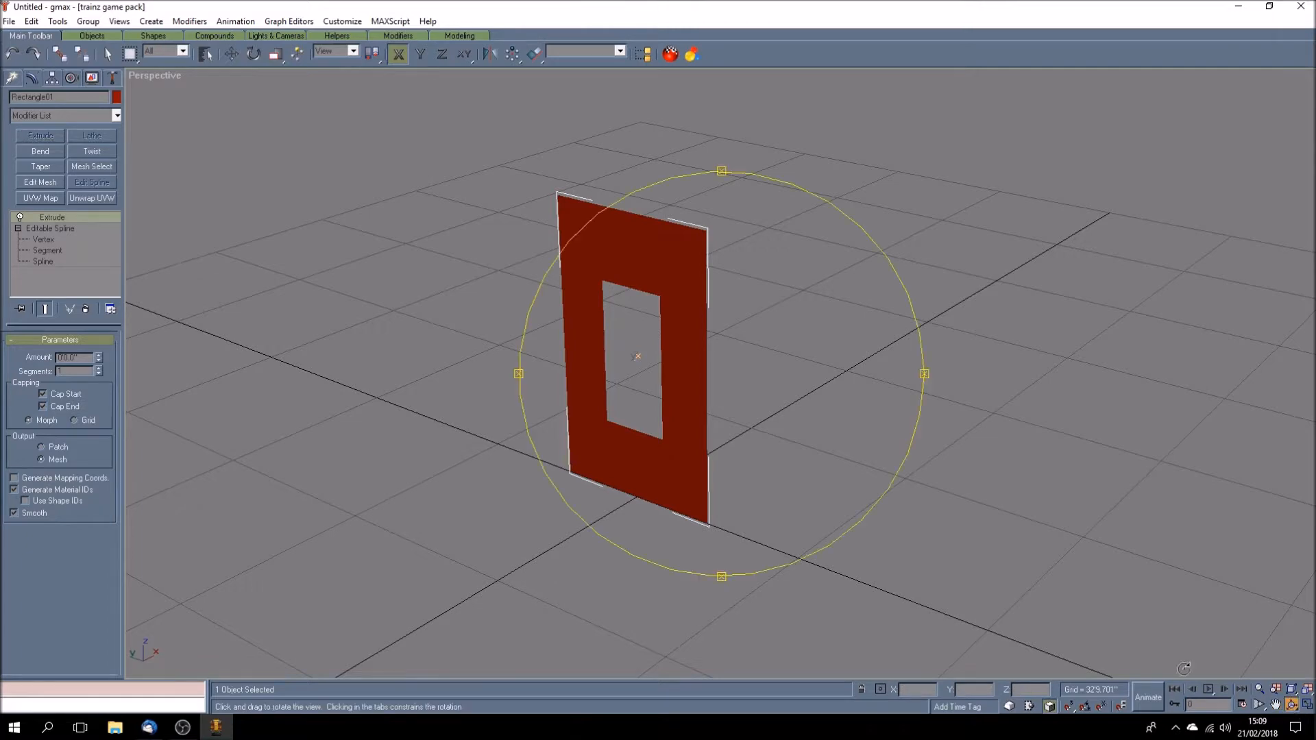
mouse_move(776, 498)
left_mouse_down()
mouse_move(615, 499)
mouse_move(799, 497)
mouse_move(726, 494)
mouse_move(777, 491)
mouse_move(767, 496)
left_mouse_up()
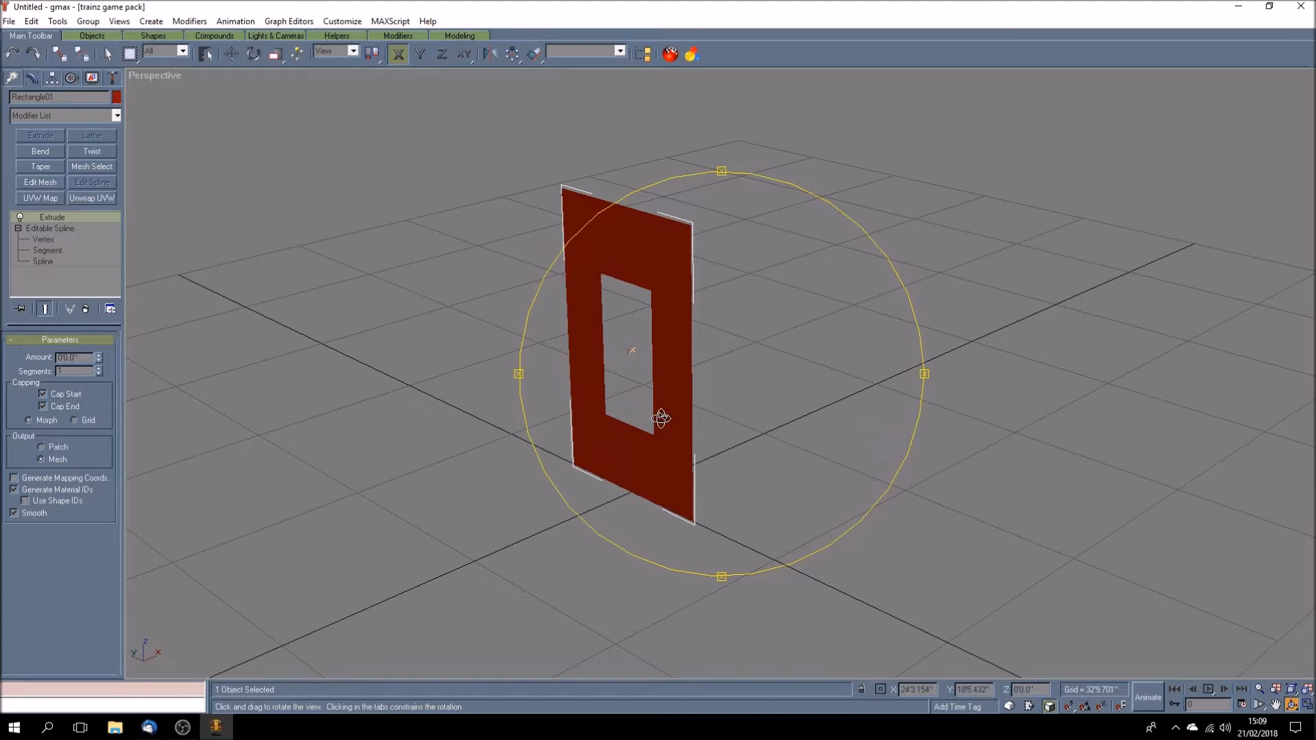
left_click_drag(646, 449, 663, 454)
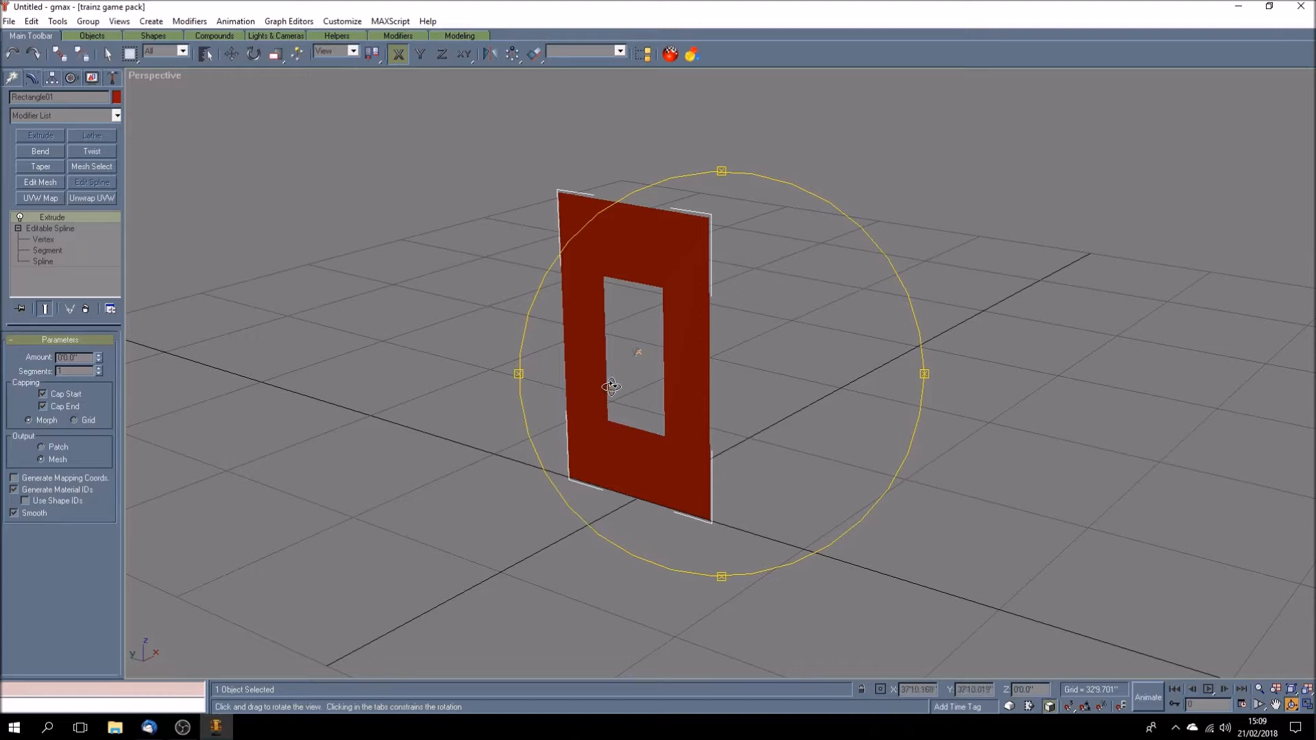
mouse_move(664, 461)
left_mouse_down()
mouse_move(615, 466)
mouse_move(641, 461)
left_mouse_up()
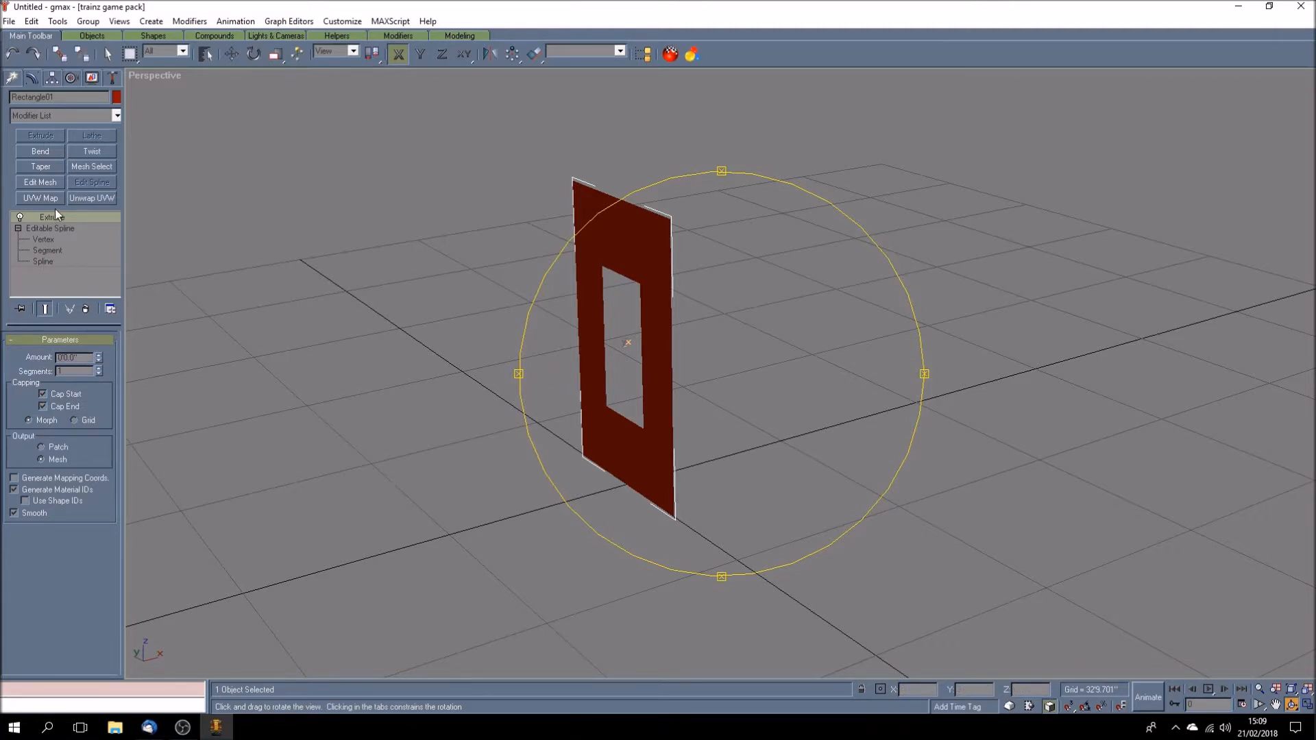
double_click(81, 358)
type("1")
key("Return")
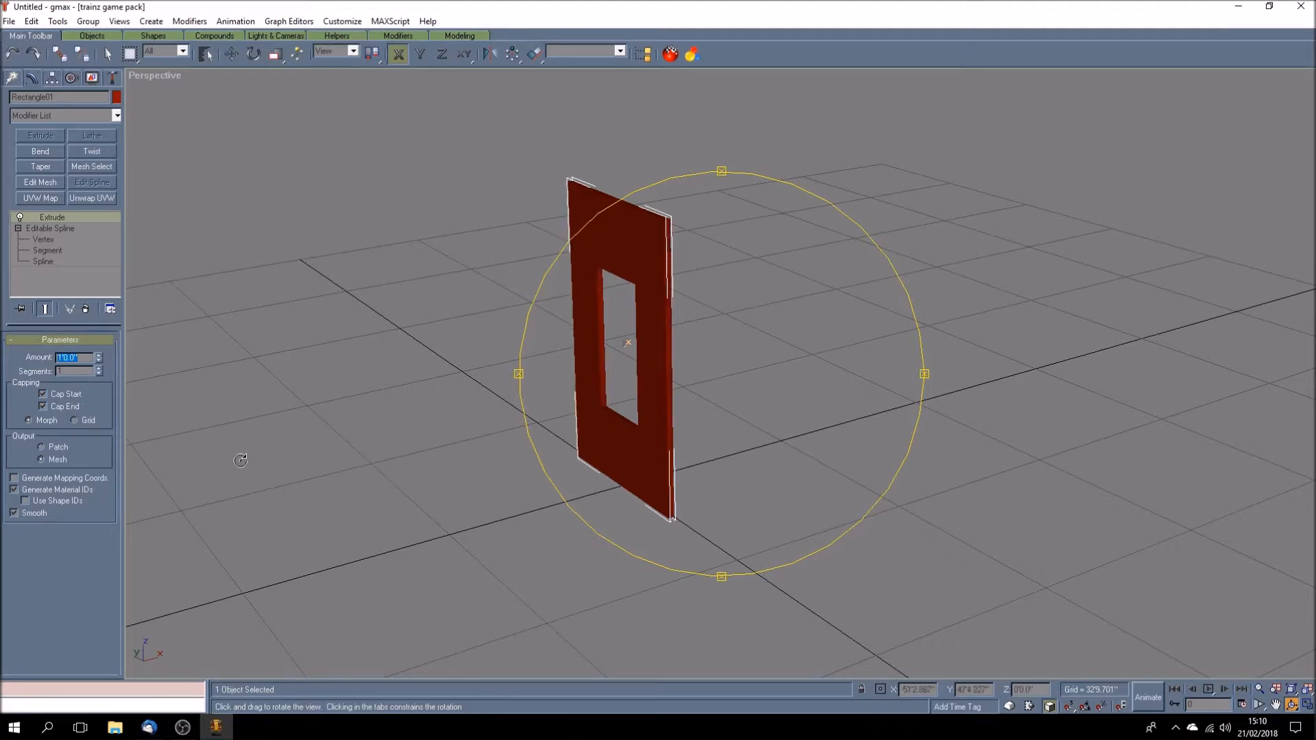
left_click_drag(576, 506, 614, 488)
left_click_drag(740, 499, 640, 479)
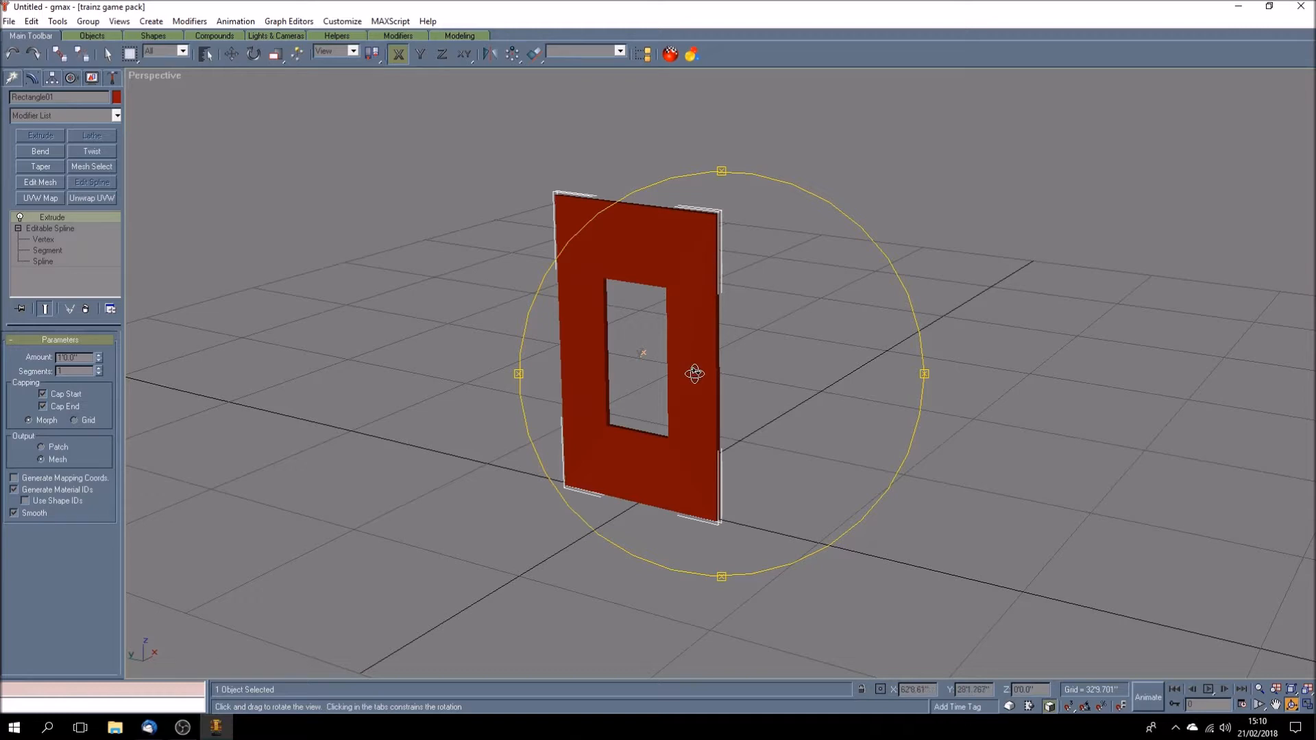
mouse_move(676, 455)
left_mouse_down()
mouse_move(676, 479)
mouse_move(661, 470)
mouse_move(687, 431)
left_mouse_up()
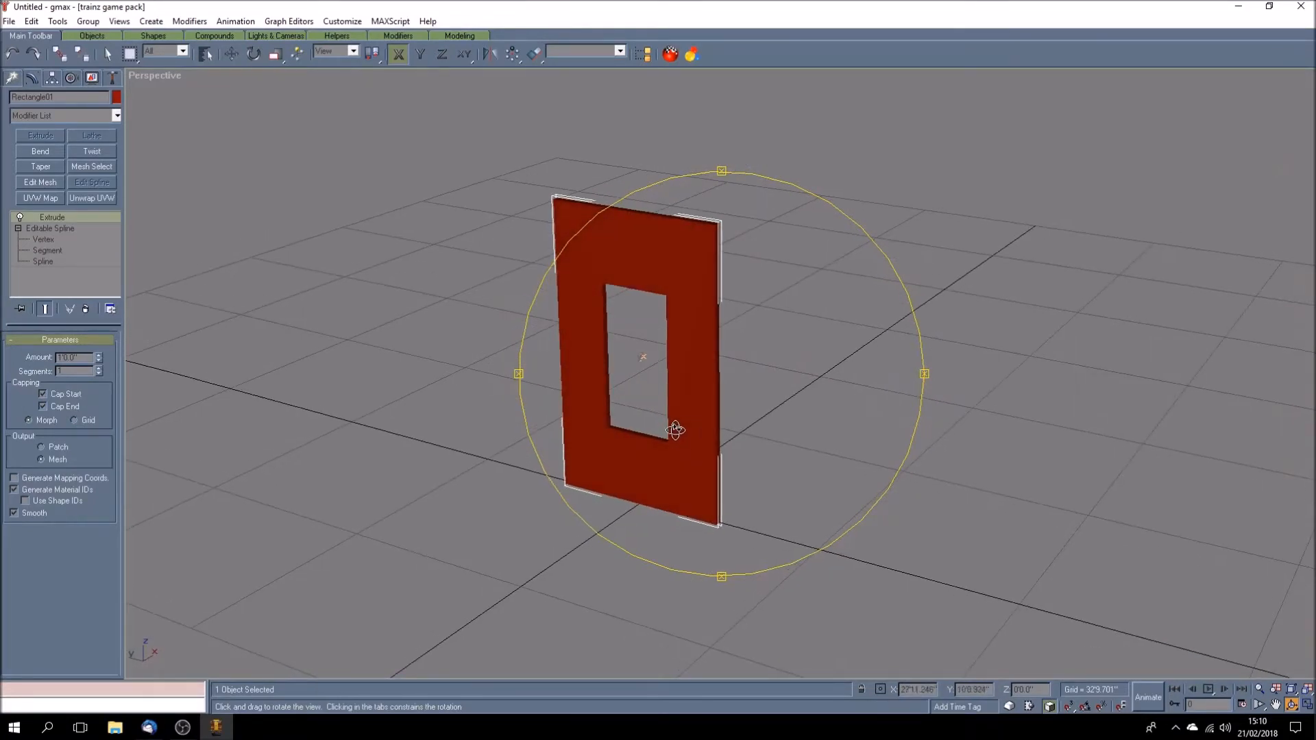
- Draw a circle spline with a radius of about 25'10" on the ground beside the wall and color it dark blue
left_click(10, 79)
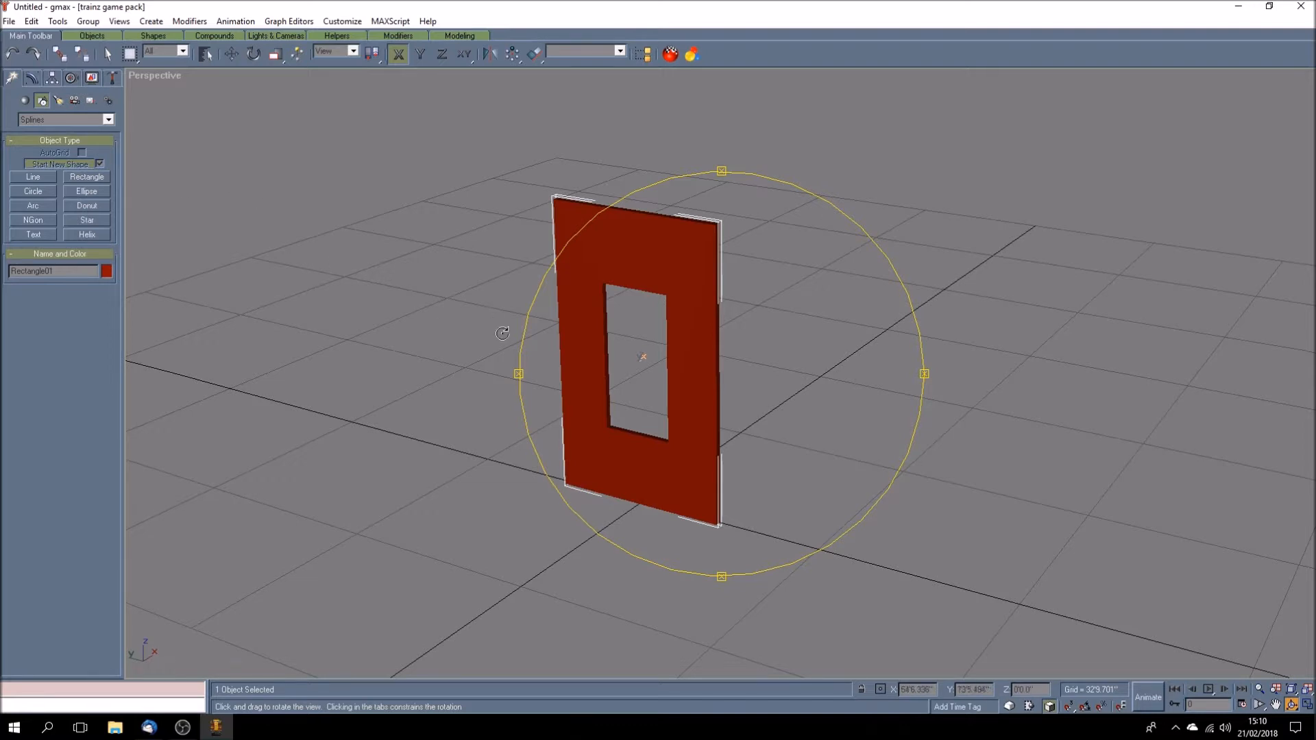
left_click_drag(572, 403, 555, 403)
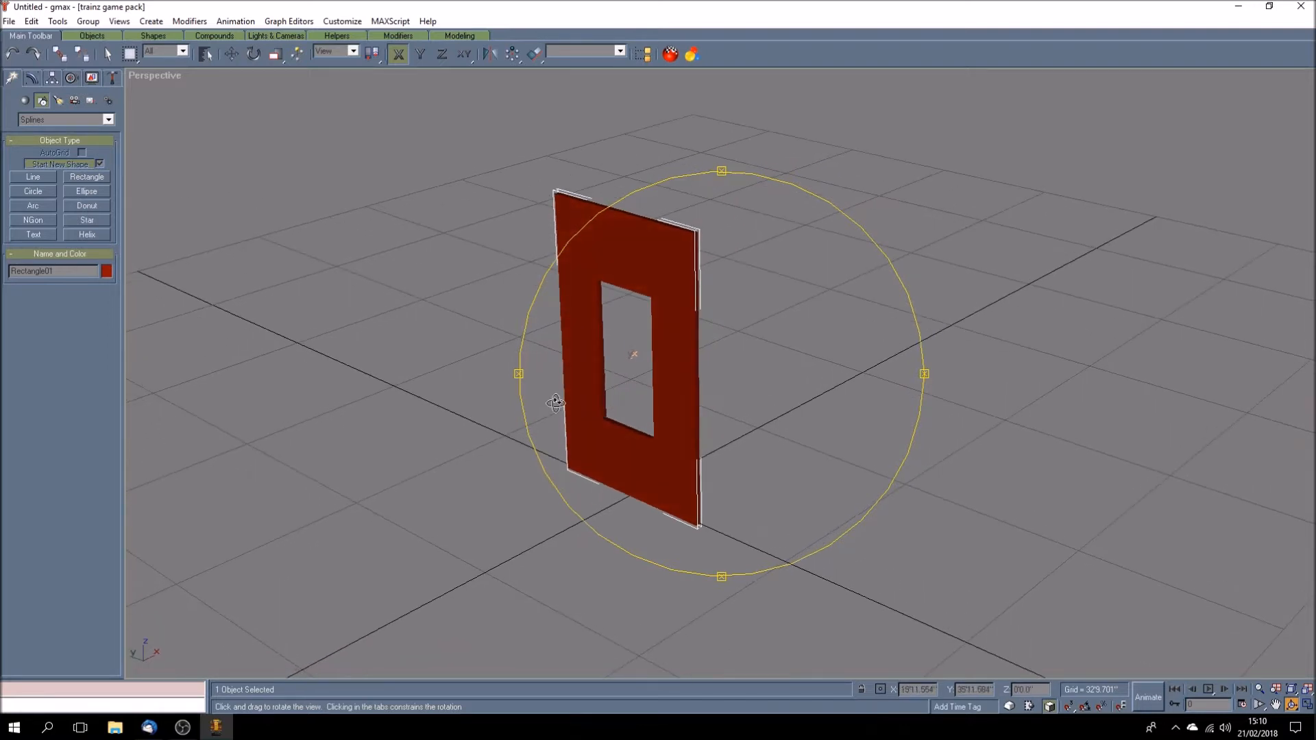
left_click(33, 192)
left_click_drag(859, 335, 882, 386)
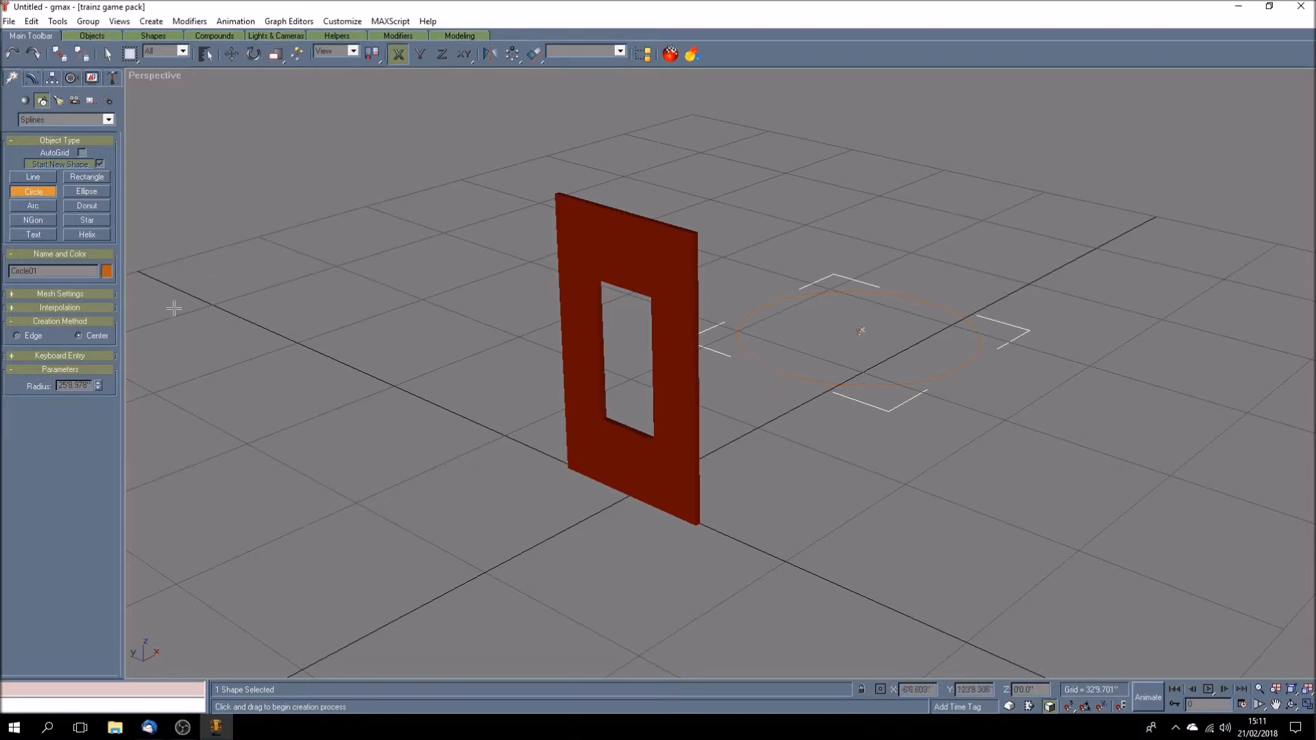
left_click(107, 270)
left_click(714, 356)
left_click(734, 437)
- Convert the blue circle to an Editable Spline
left_click(34, 80)
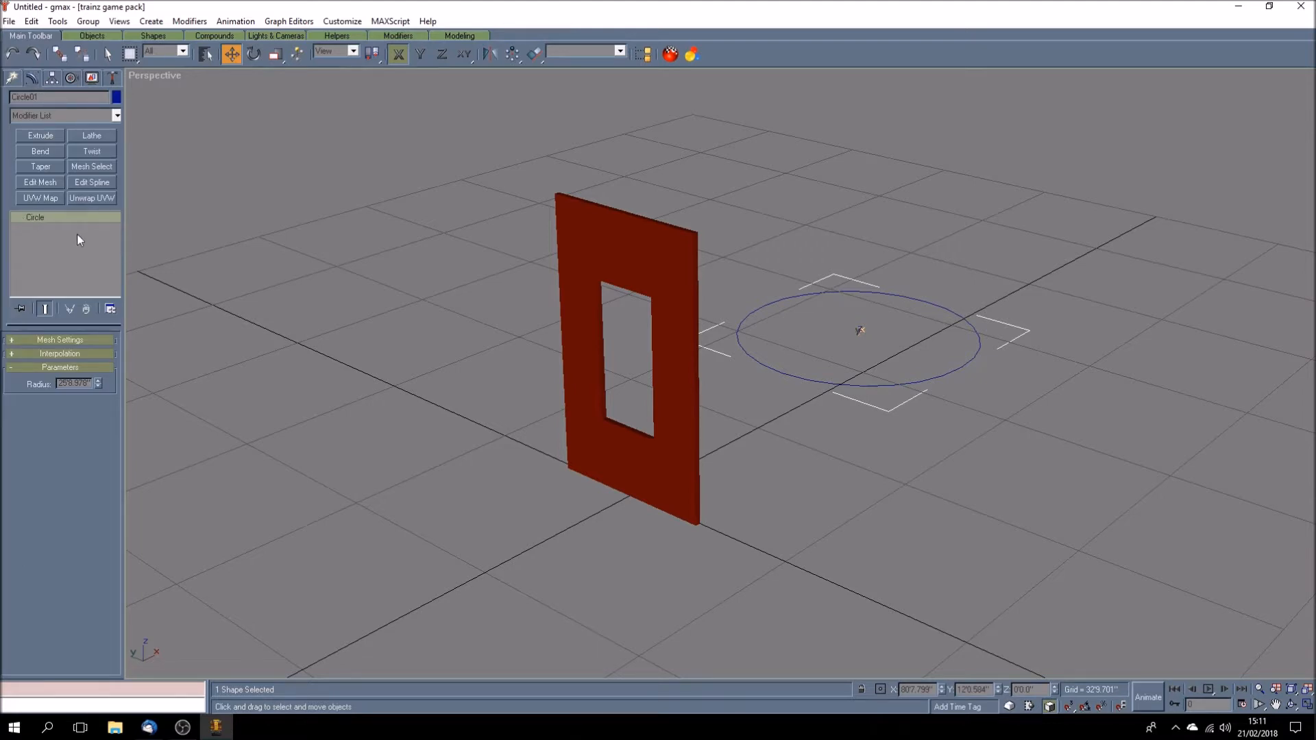
right_click(43, 217)
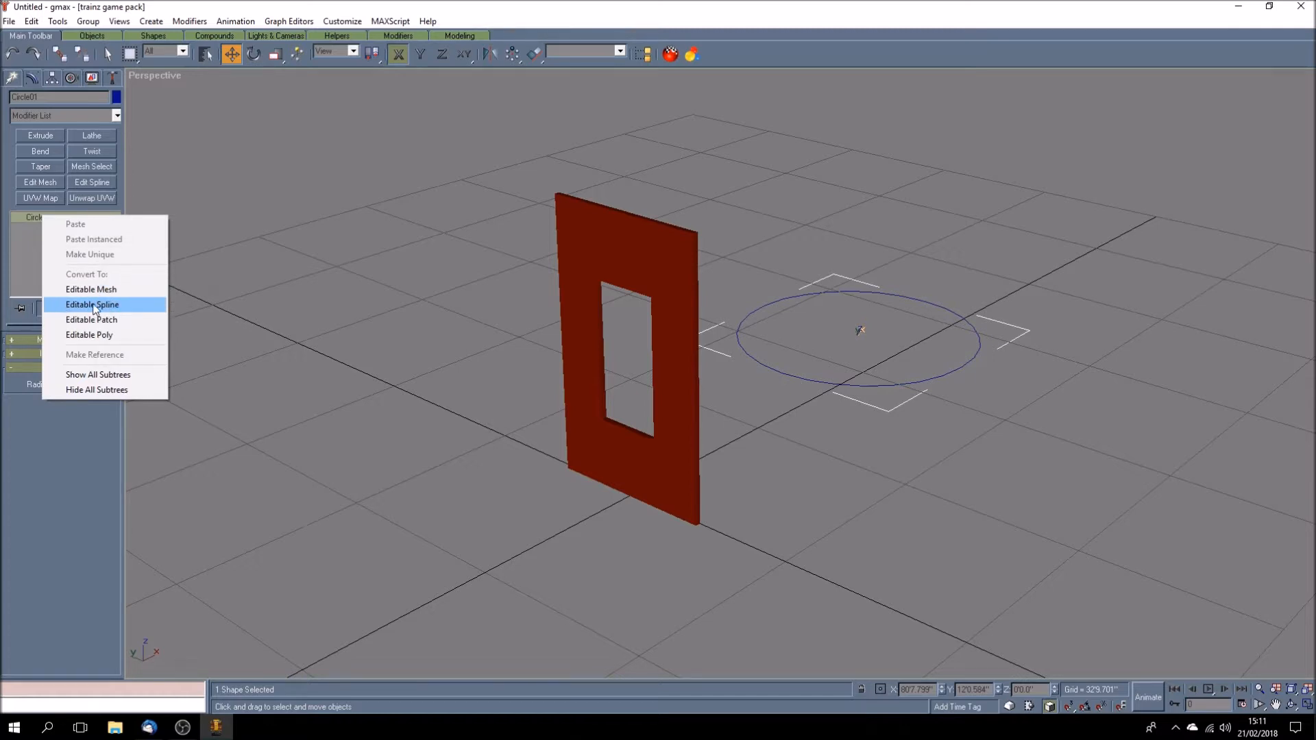
left_click(119, 312)
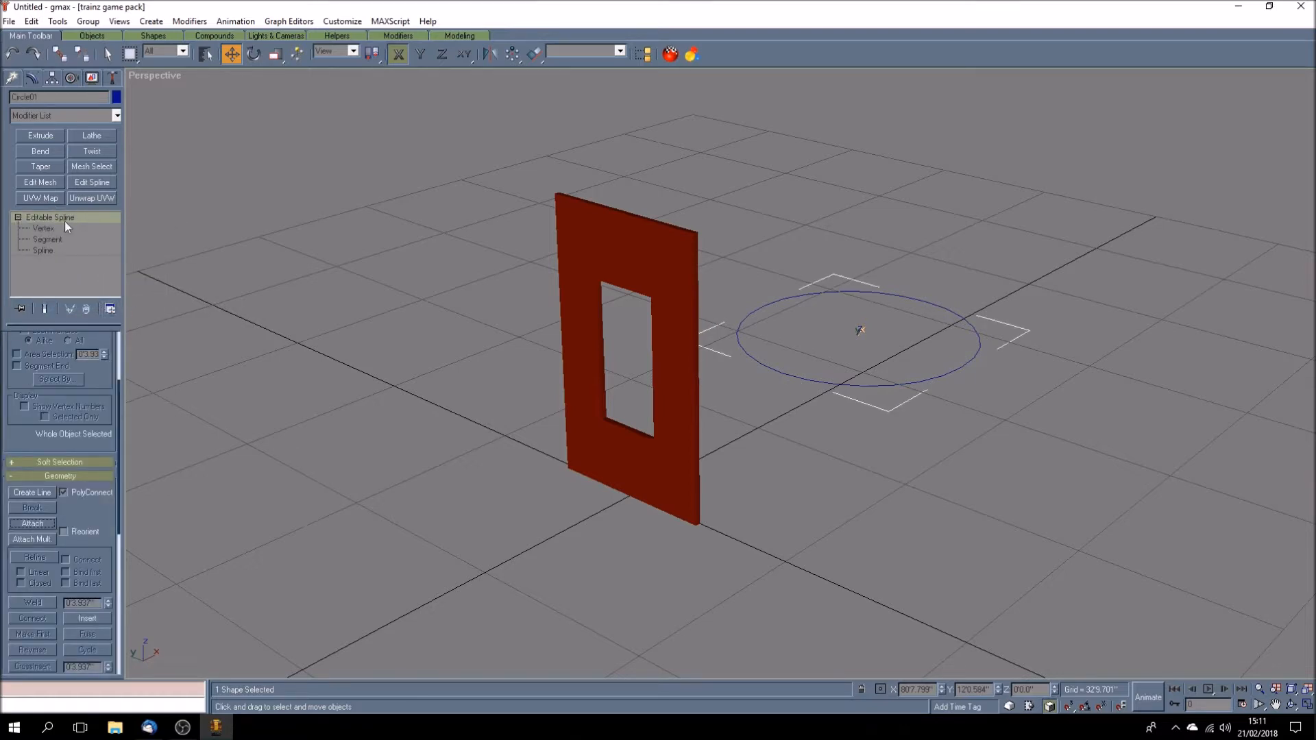
- Move the circle's nearest vertex about 40' outward along Y, stretching the circle into a teardrop, and leave vertex editing
left_click(52, 229)
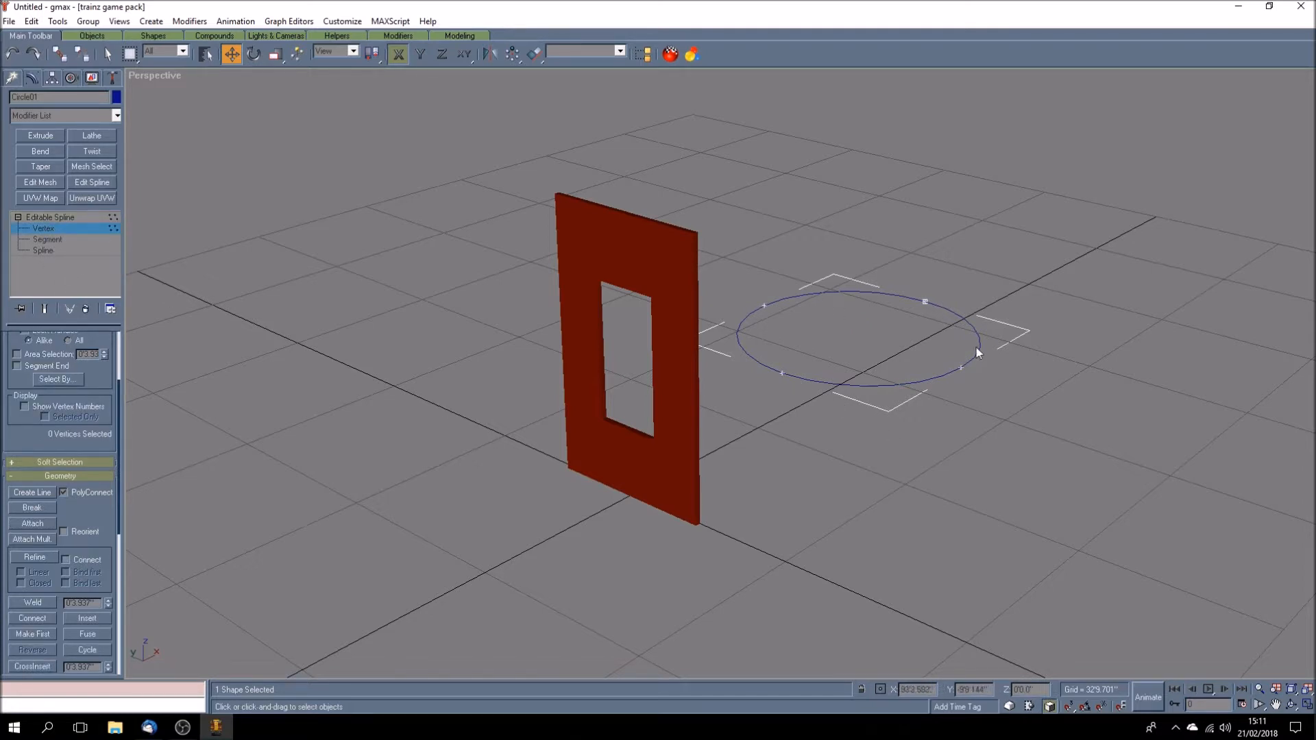
left_click(73, 239)
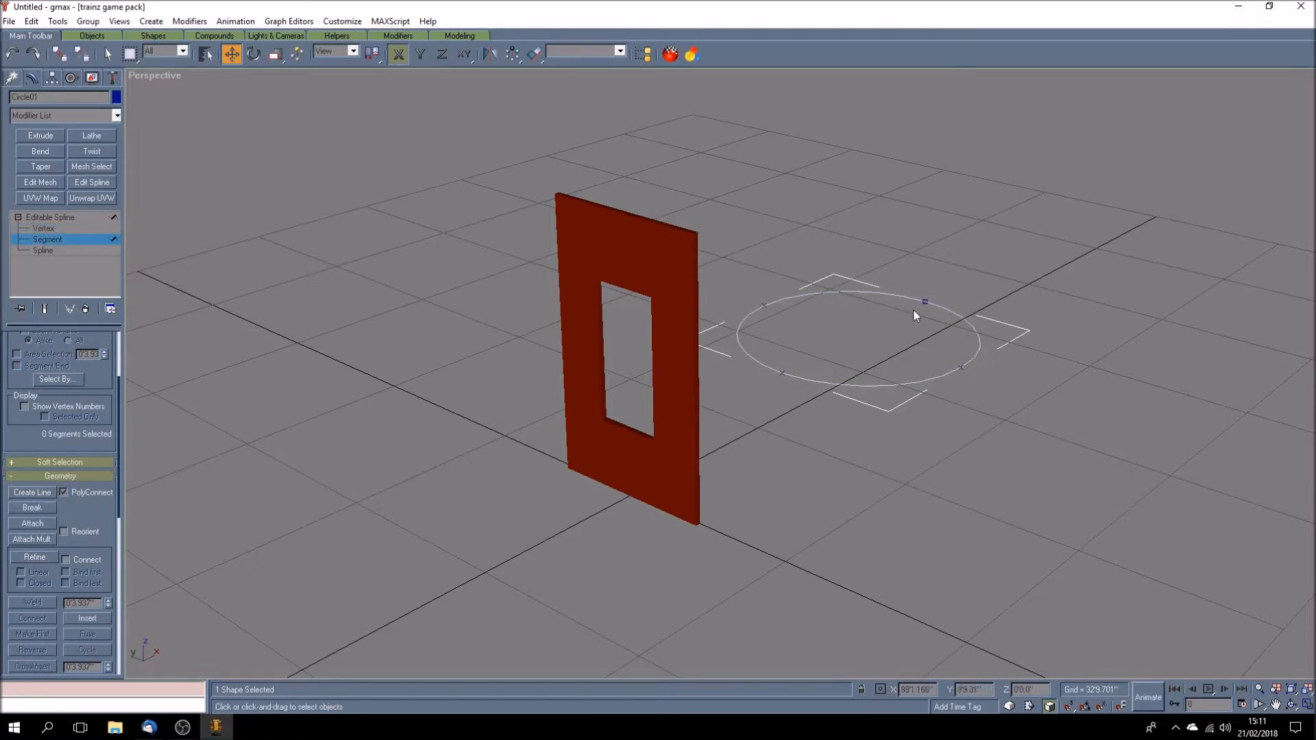
left_click(69, 217)
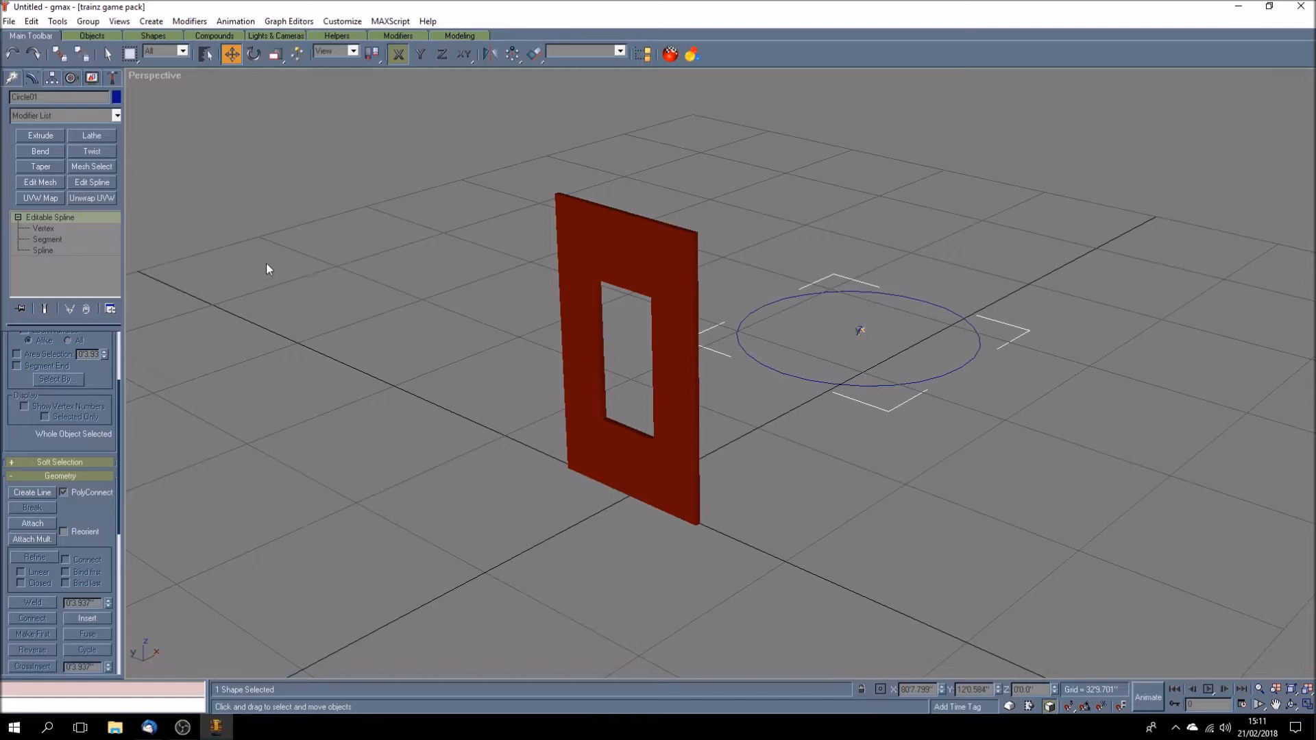
left_click(97, 230)
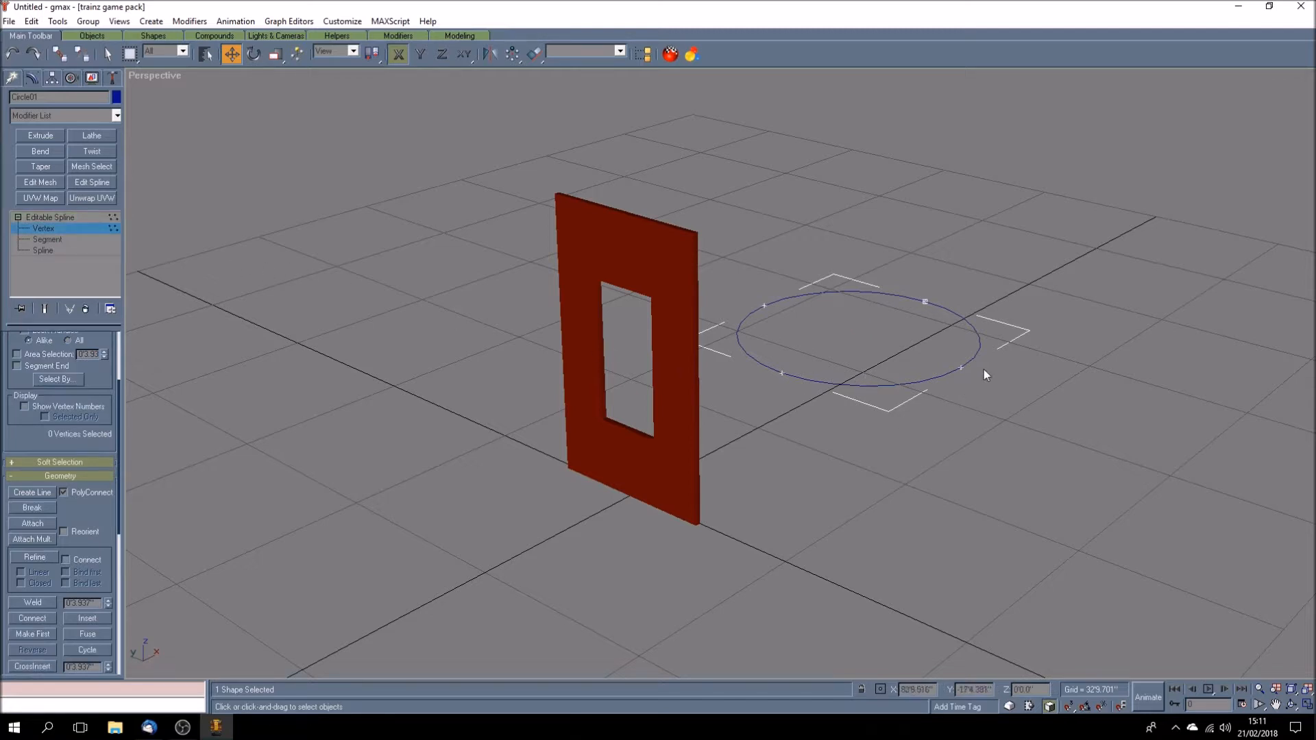
left_click(960, 369)
left_click(421, 55)
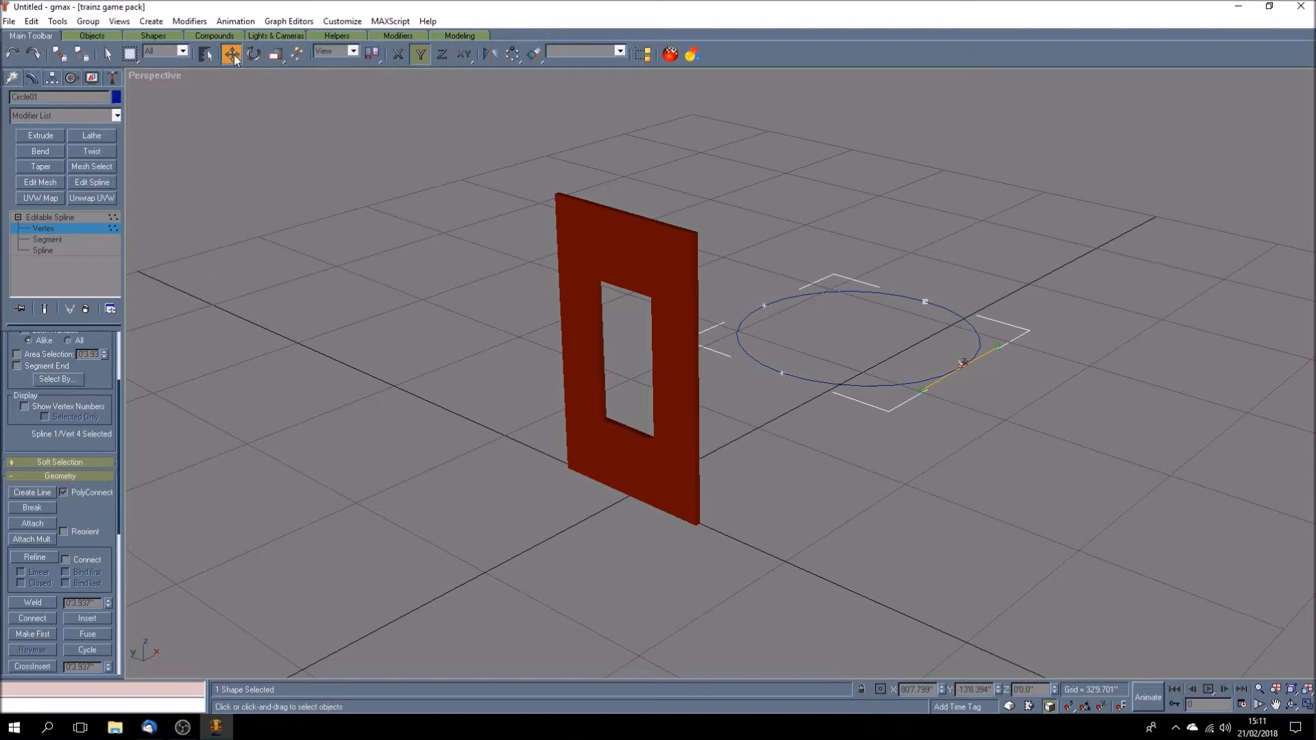
left_click_drag(965, 369, 1145, 474)
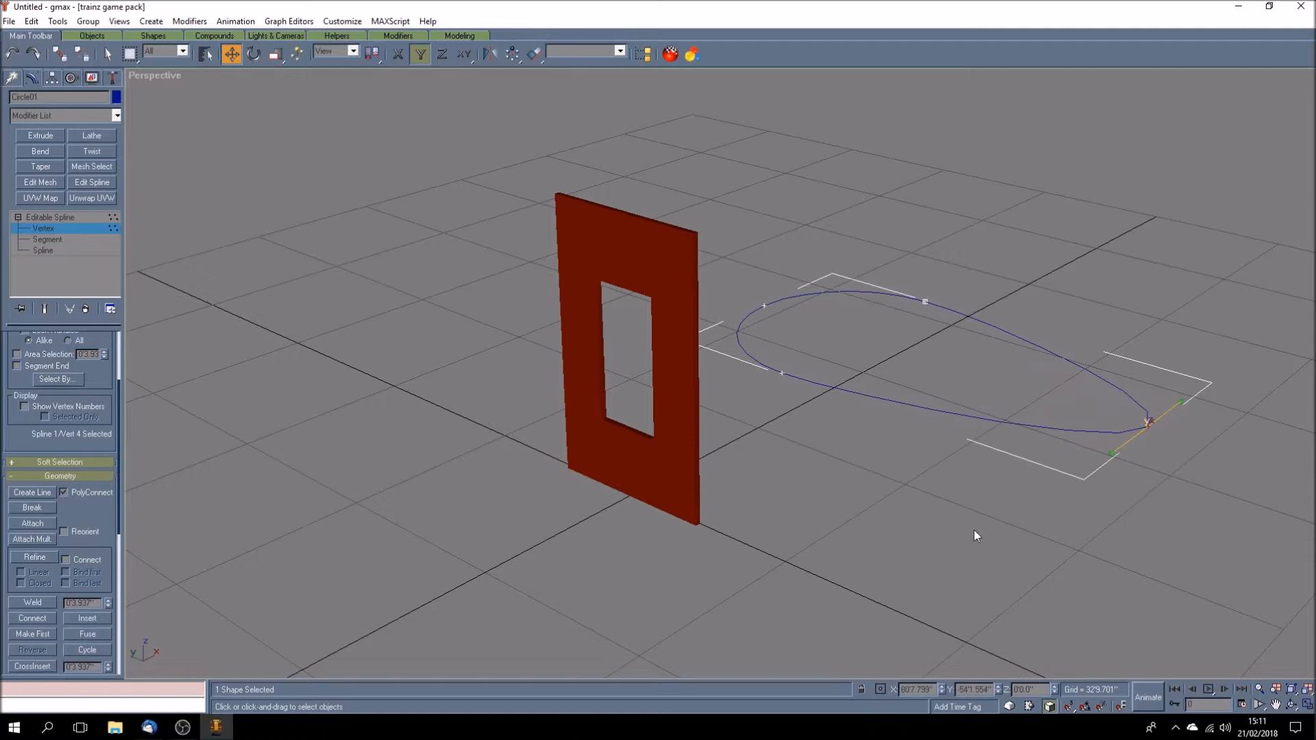
left_click(72, 216)
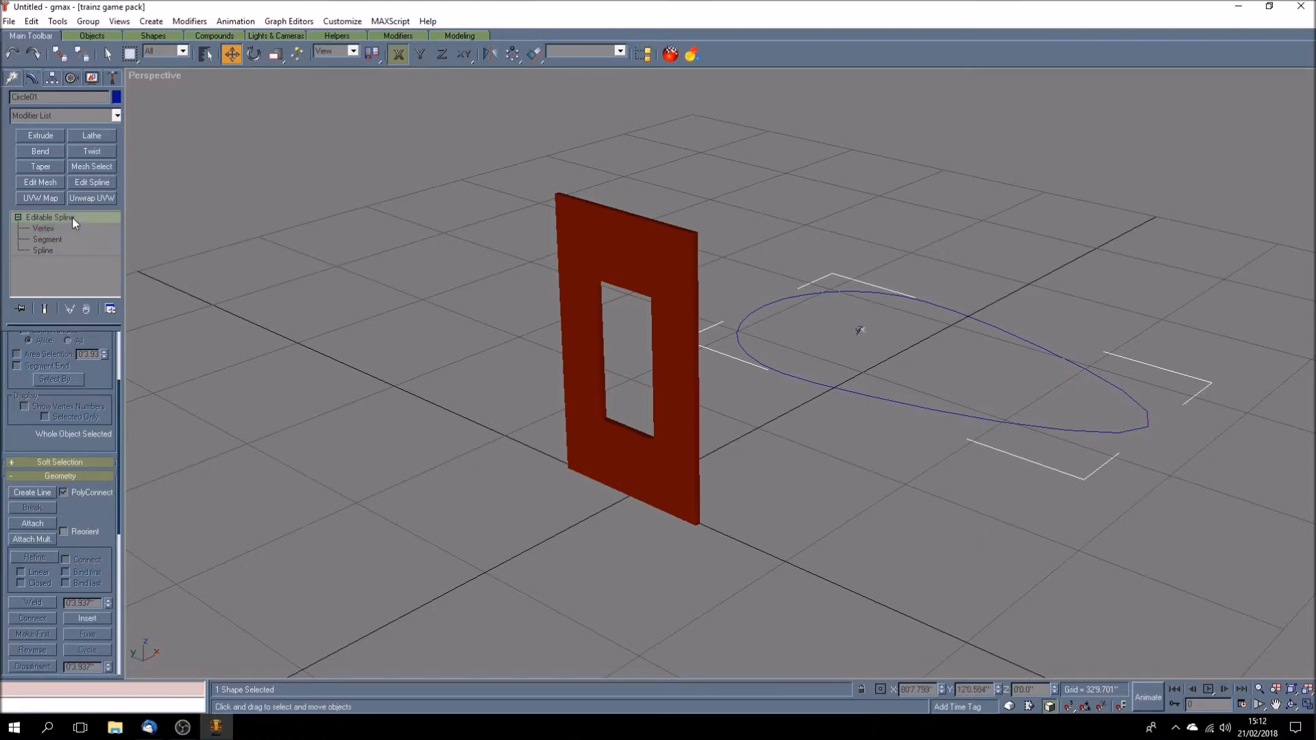
- Extrude the teardrop shape by 20'
left_click(46, 135)
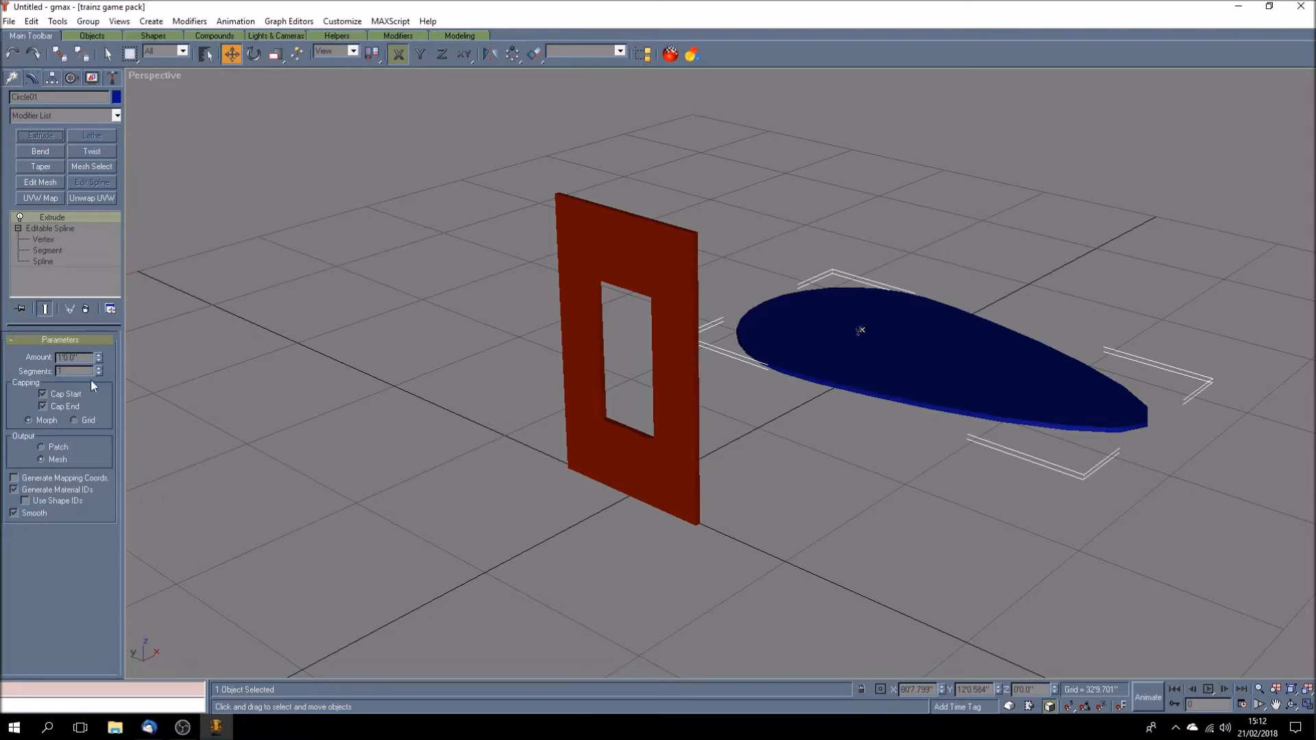
double_click(68, 357)
type("20")
key("Return")
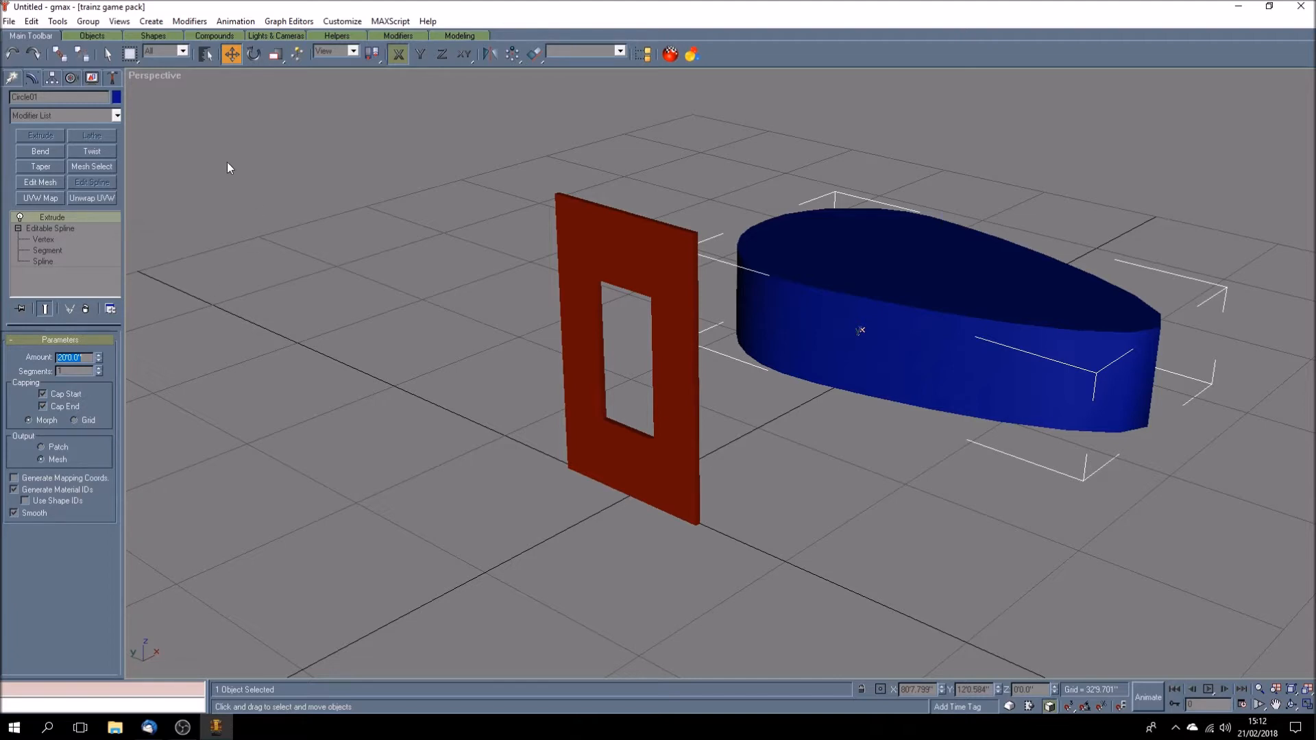
- Display the Perspective view in wireframe and view the extruded teardrop from a higher angle
right_click(171, 76)
left_click(189, 101)
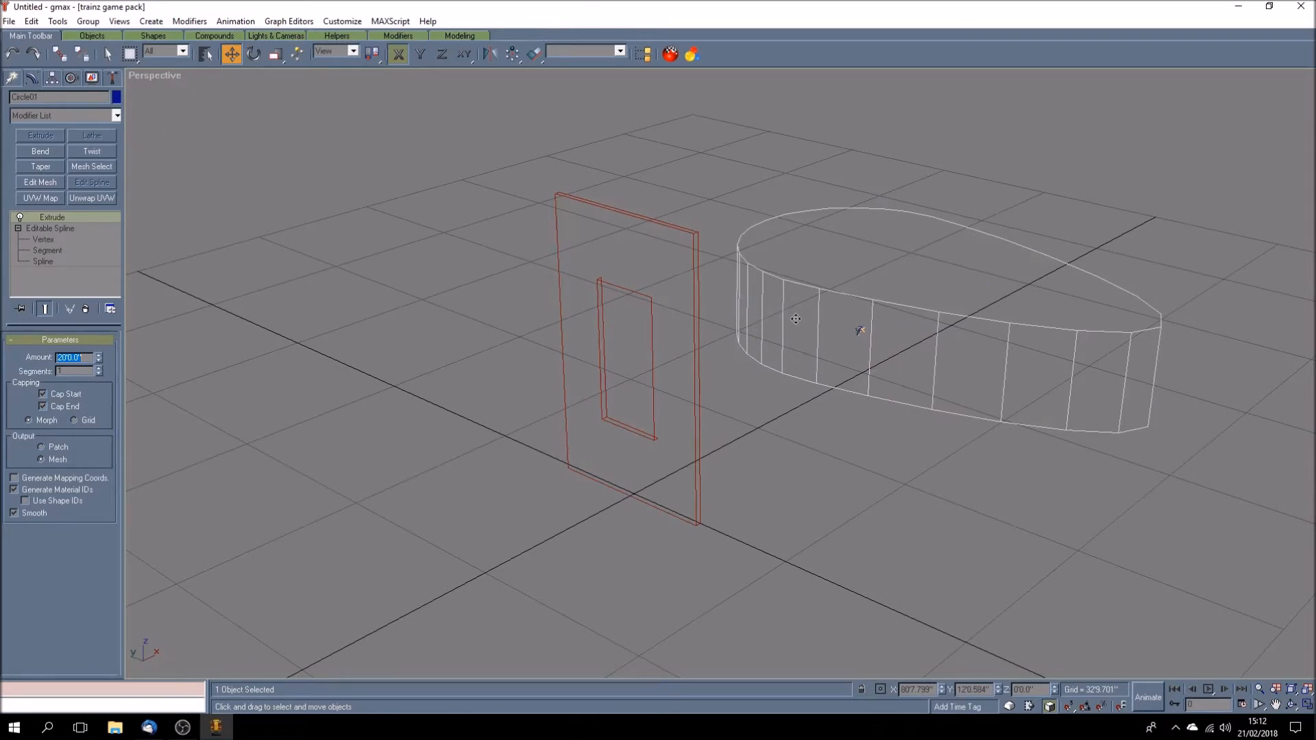
left_click(1291, 707)
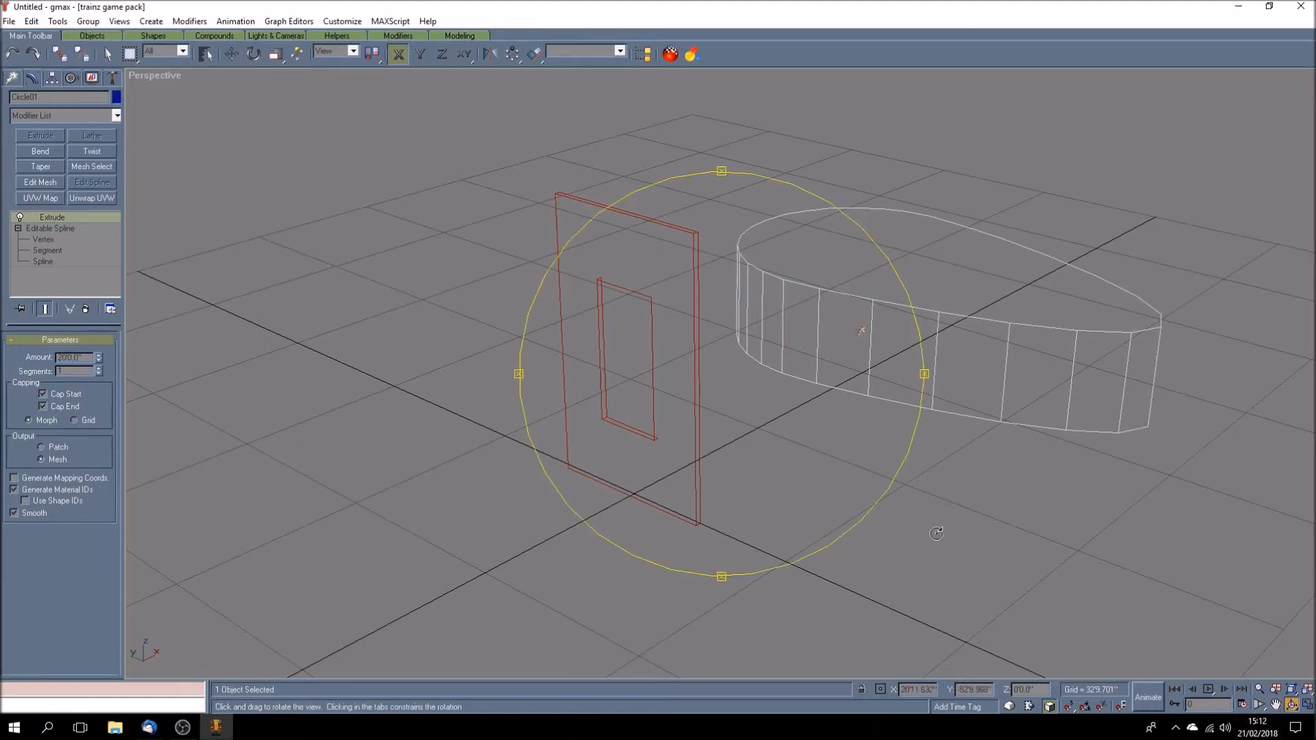
left_click_drag(772, 414, 759, 436)
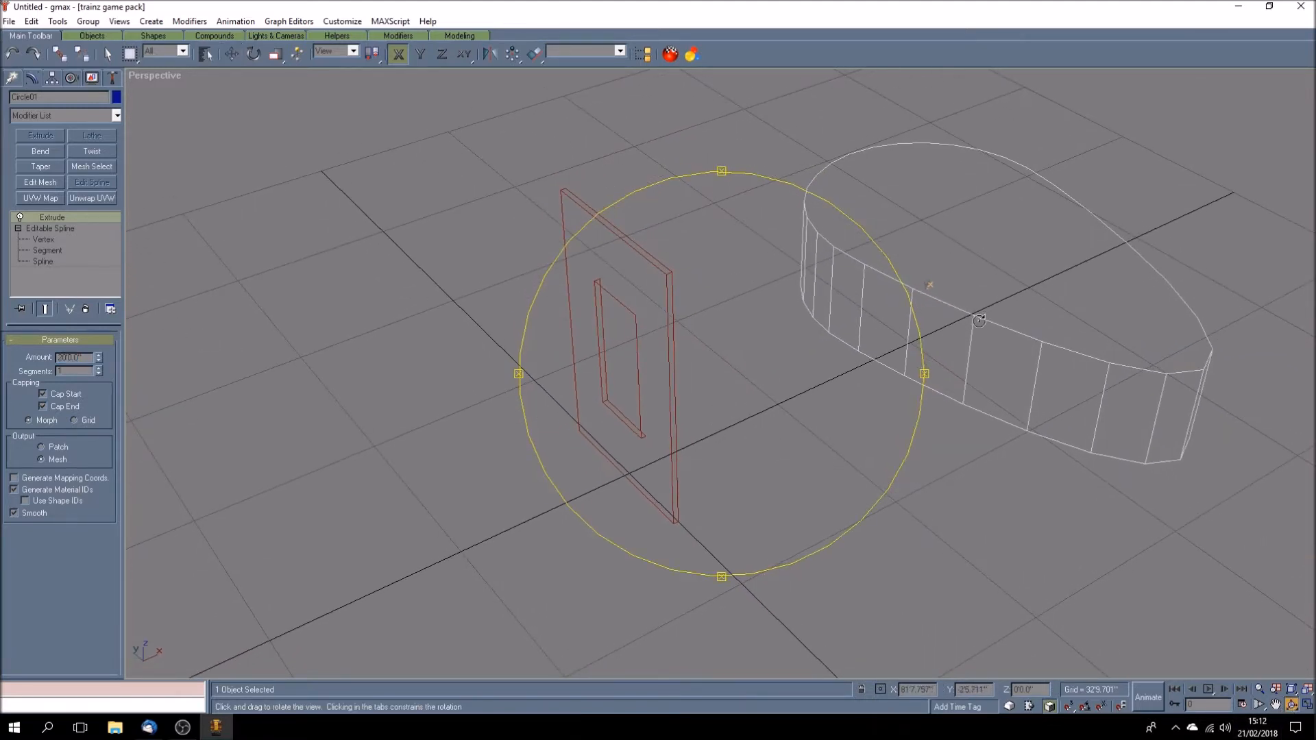
- Review the teardrop's spline vertices beneath the Extrude modifier and return to the Extrude level
left_click(70, 240)
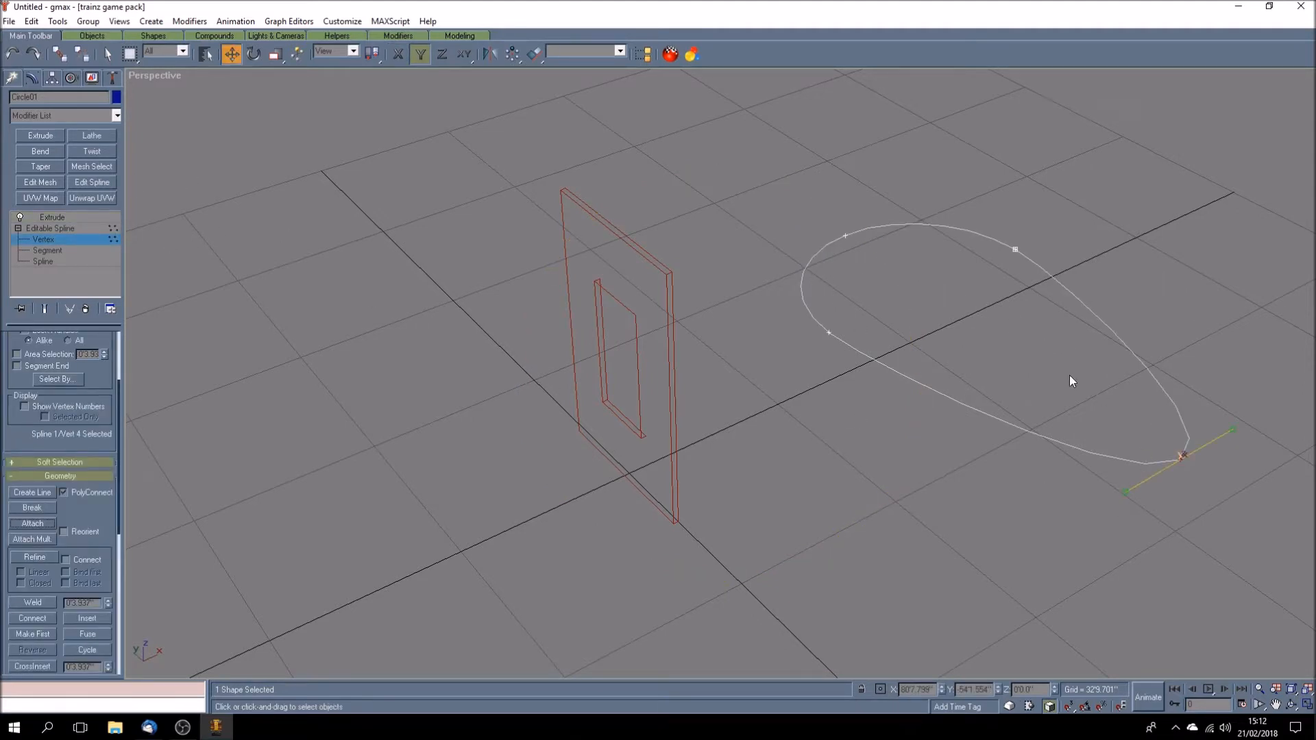
left_click(57, 227)
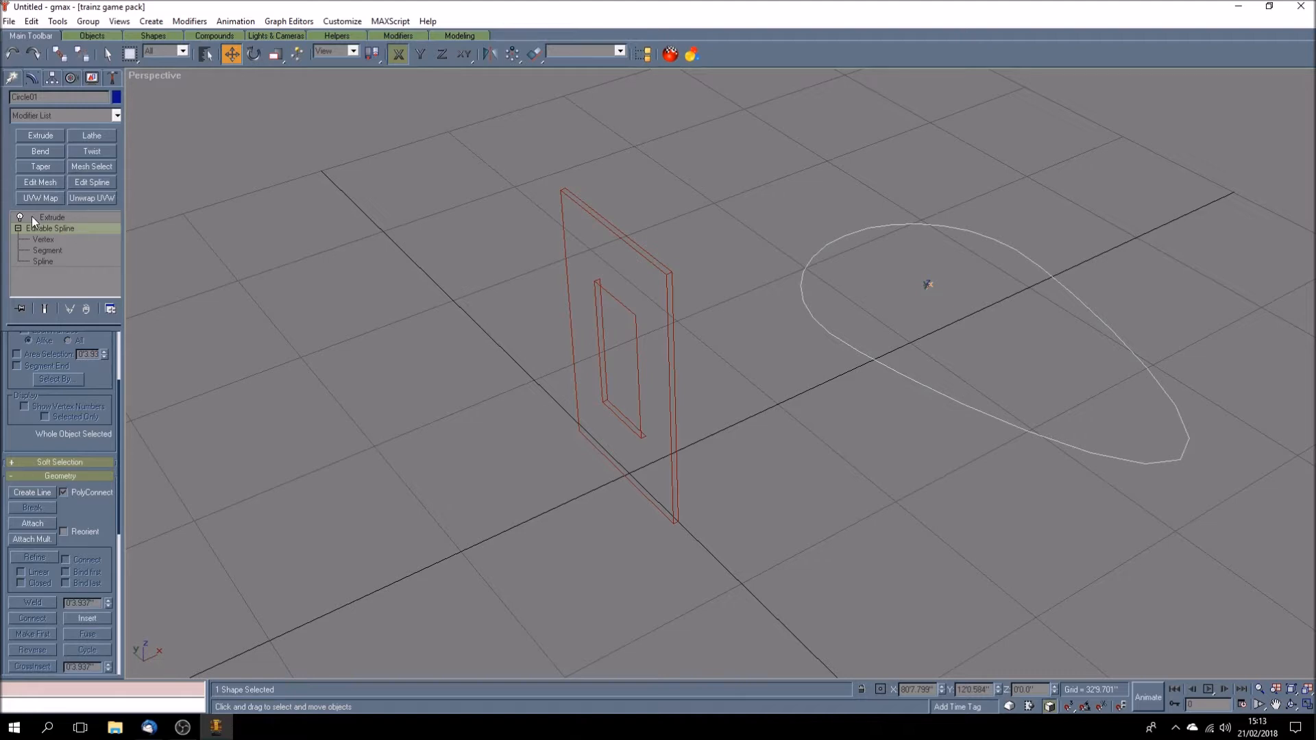
left_click(88, 218)
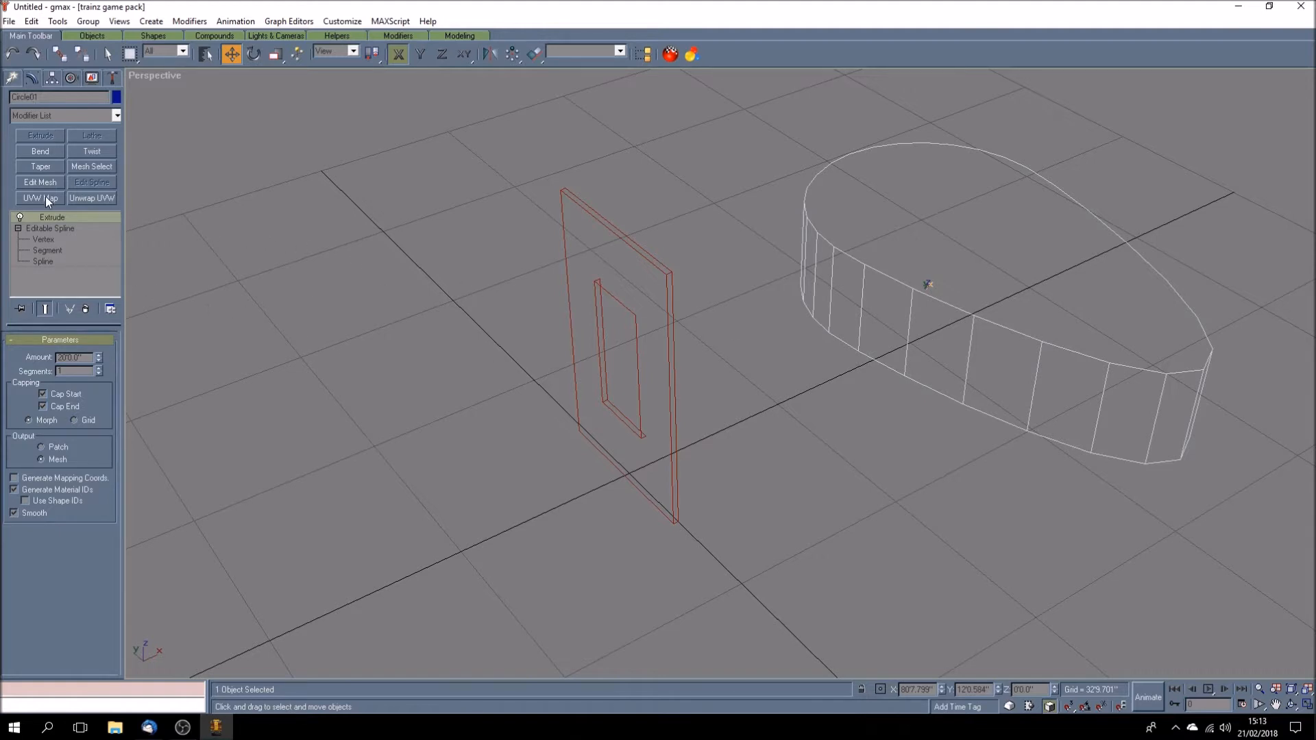
- Collapse the teardrop's whole modifier stack and convert the resulting mesh to an Editable Poly
right_click(51, 216)
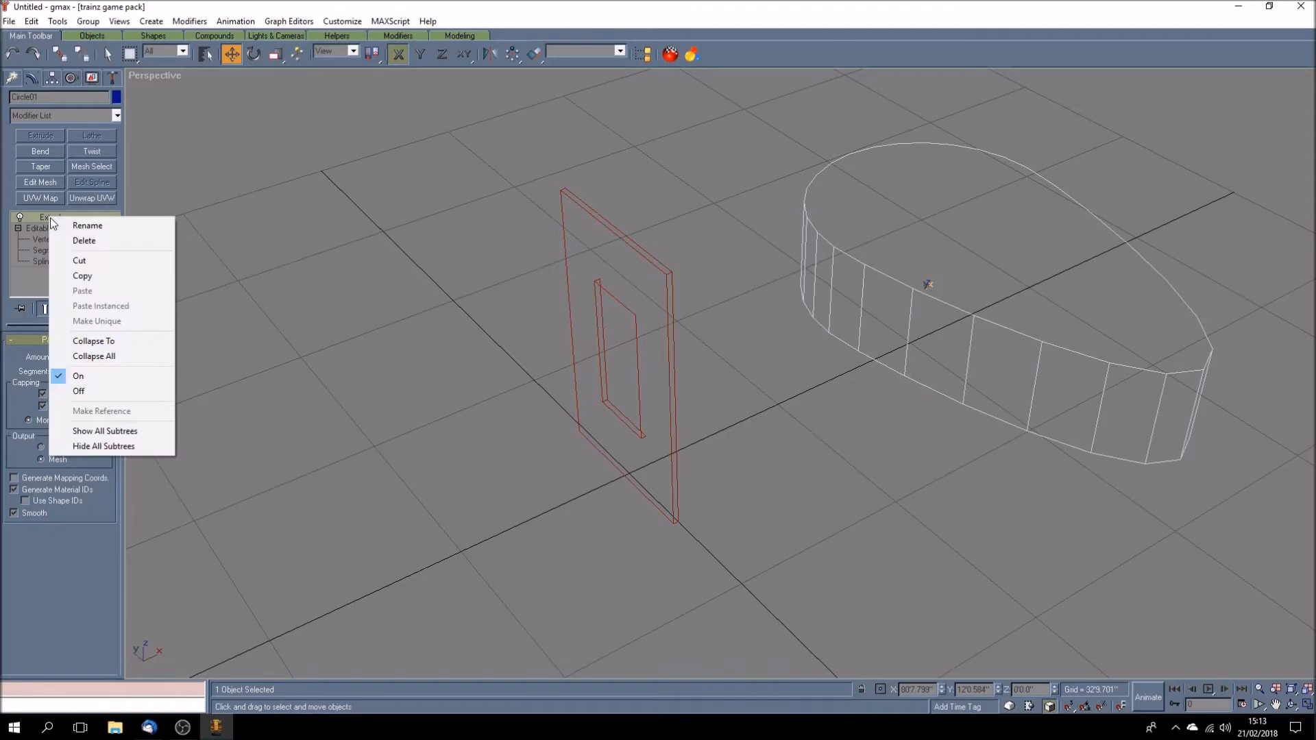
left_click(137, 358)
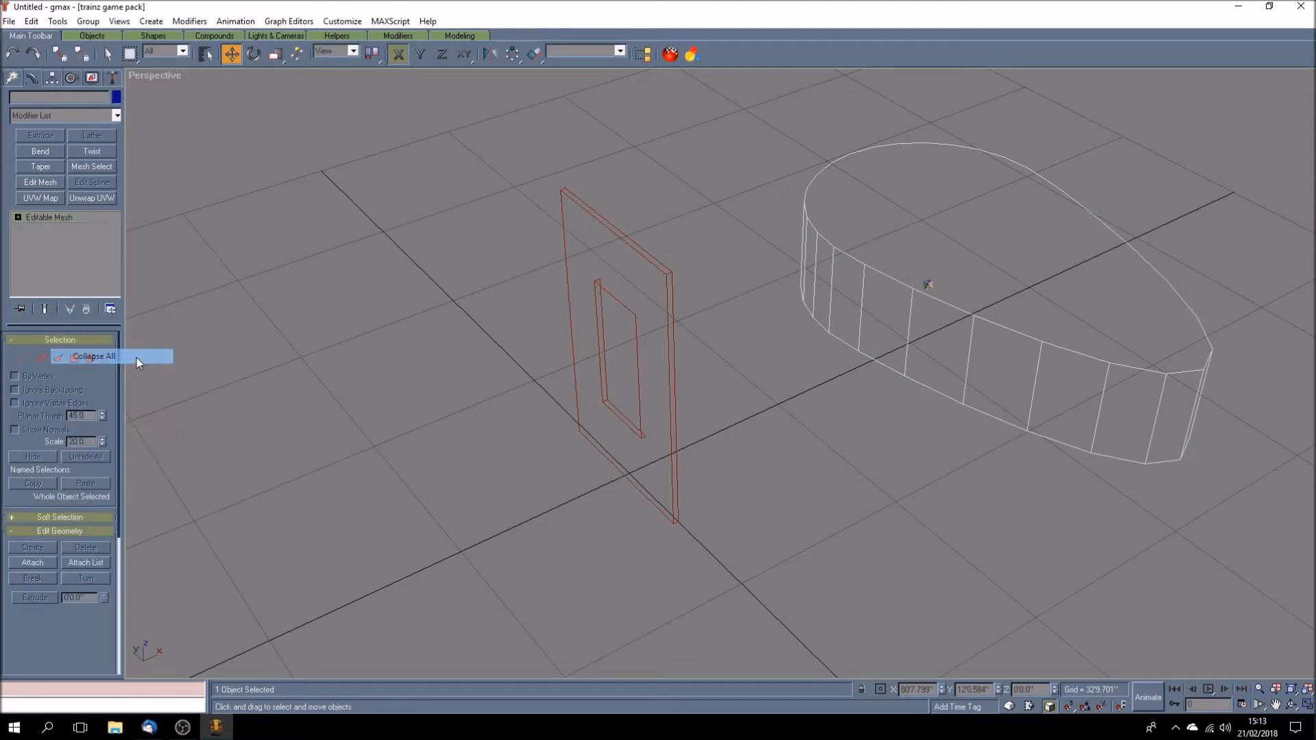
right_click(79, 219)
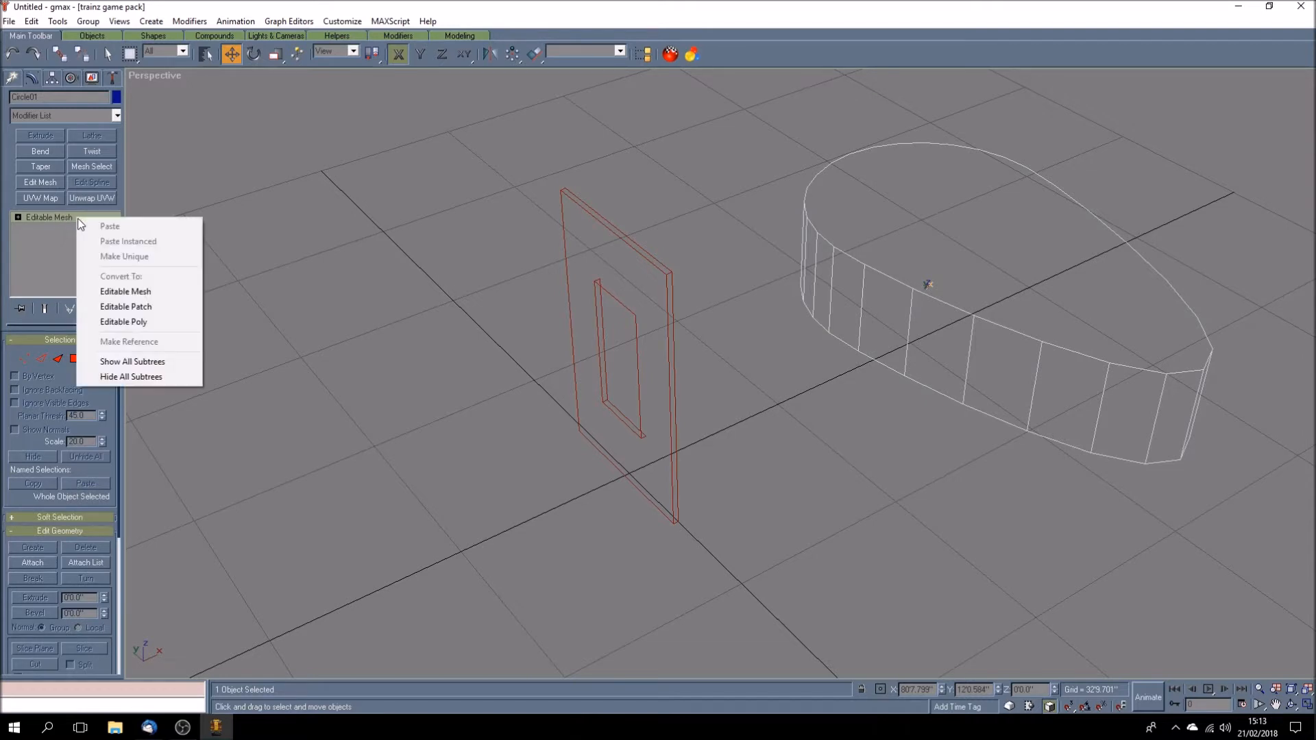
left_click(155, 322)
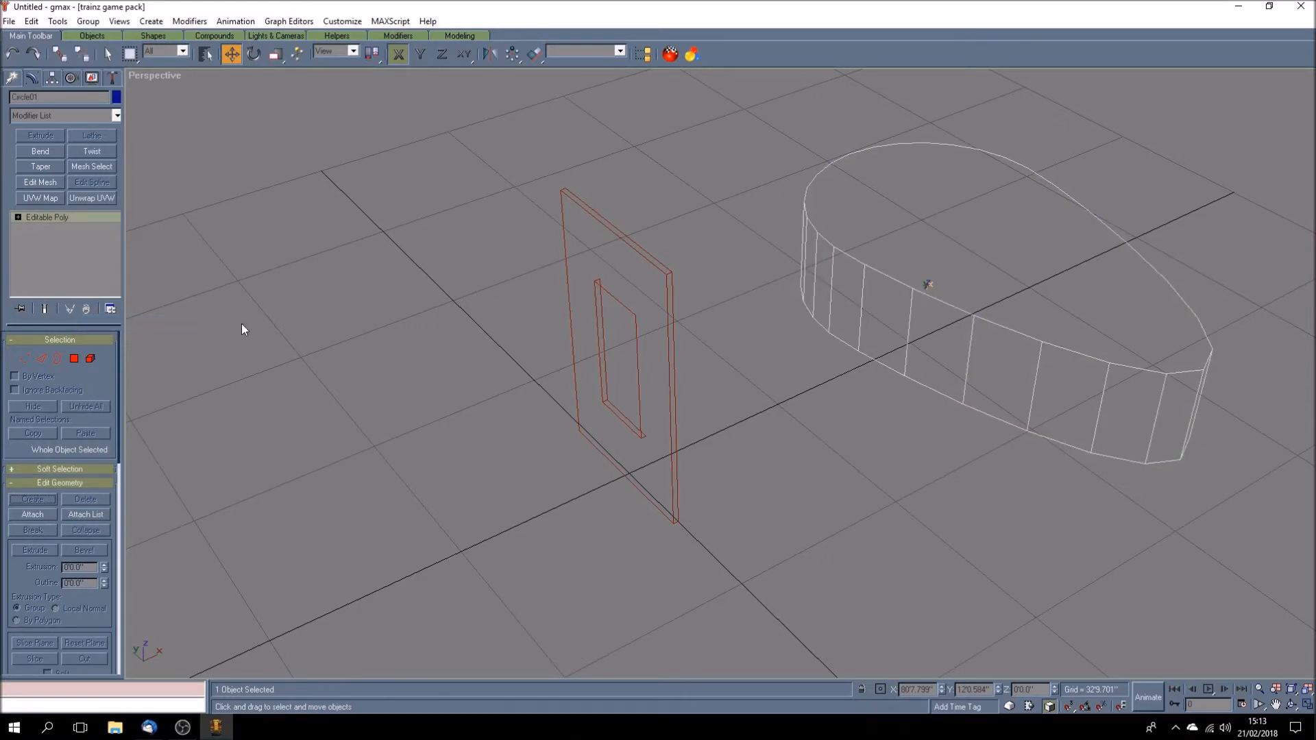
- Move two neighbouring upper-rim vertices of the teardrop outward along X, towards the wall
left_click(18, 217)
left_click(43, 228)
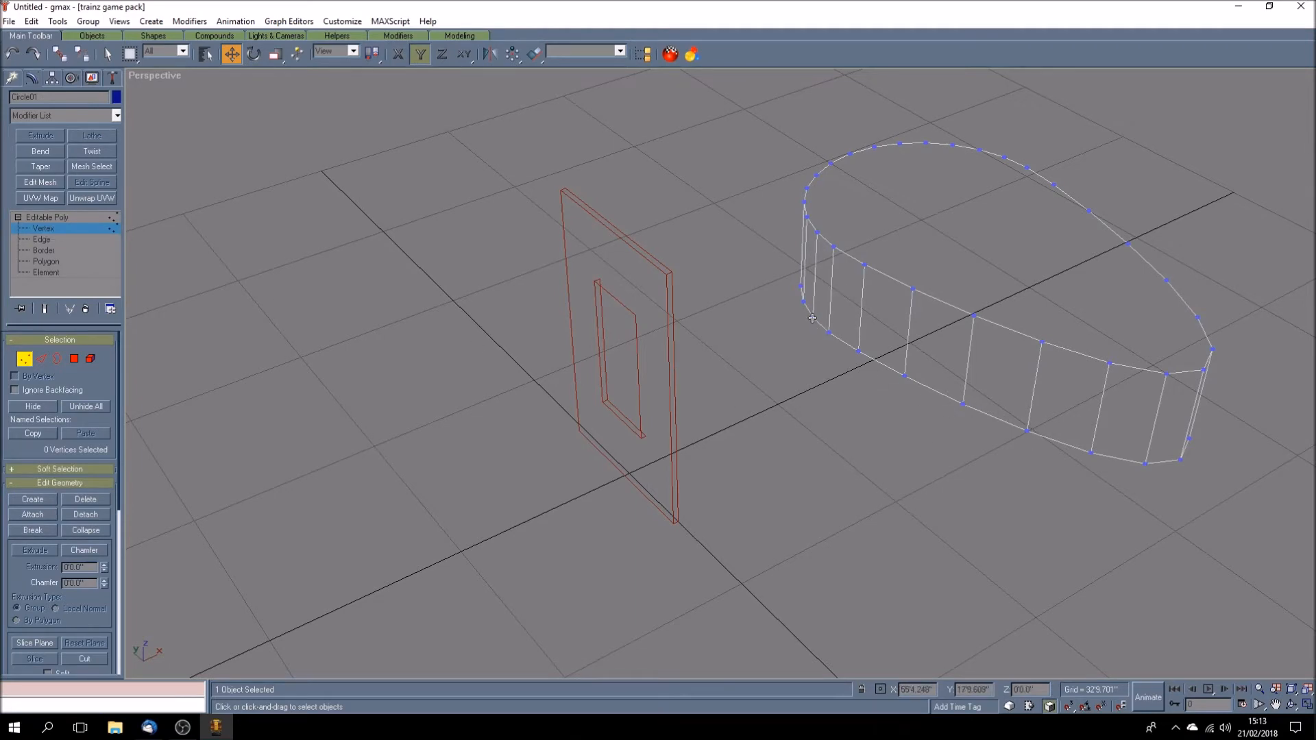
left_click_drag(828, 241, 900, 288)
left_click(400, 54)
left_click_drag(862, 267, 824, 285)
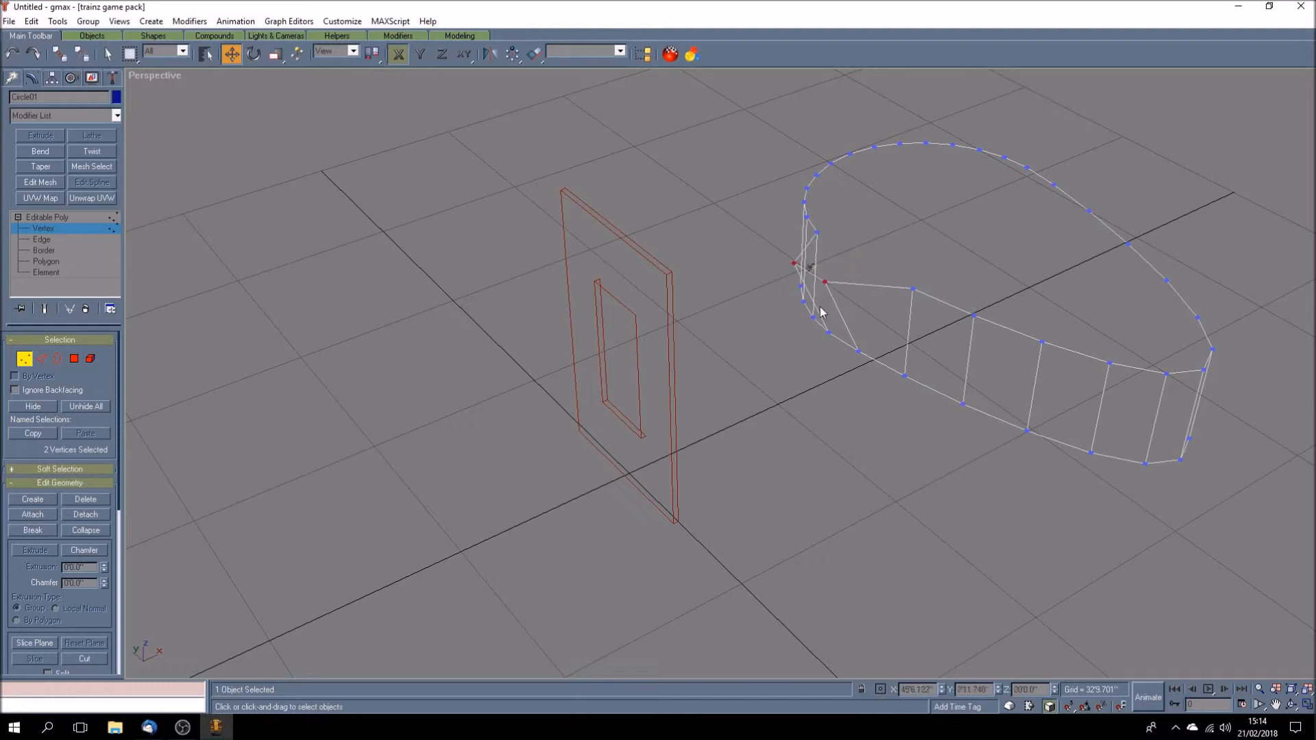
- Shift the next upper-rim vertex along Y and the one after it inward along X, and leave vertex editing
left_click(914, 289)
key("F6")
left_click_drag(914, 288, 977, 319)
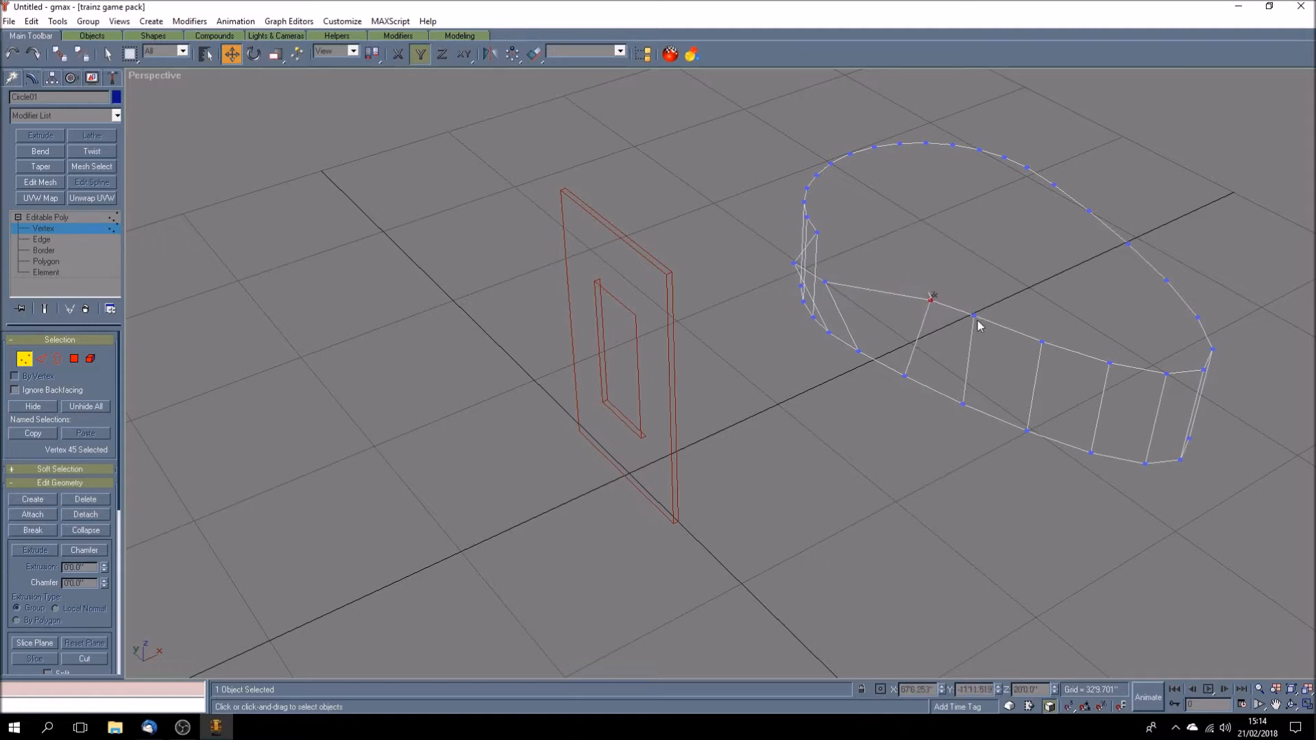
left_click(974, 315)
key("F5")
left_click_drag(975, 315, 1029, 299)
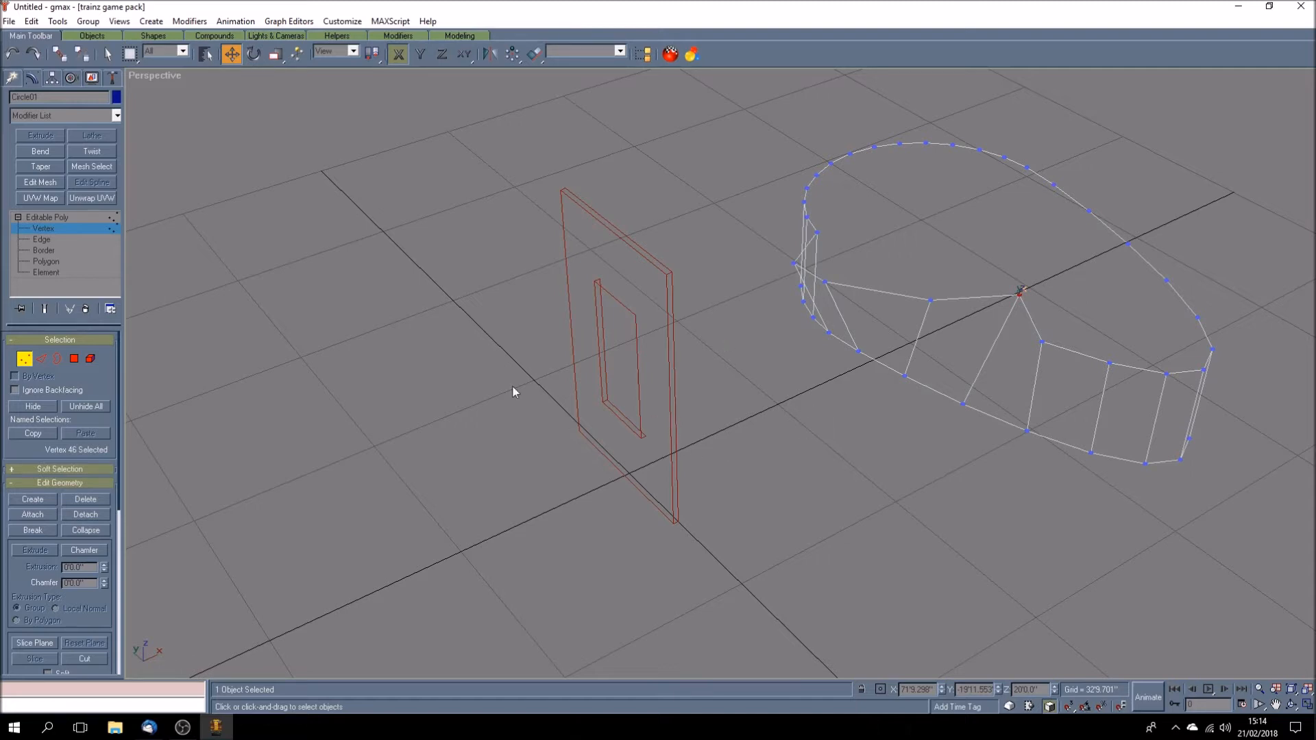
left_click(81, 218)
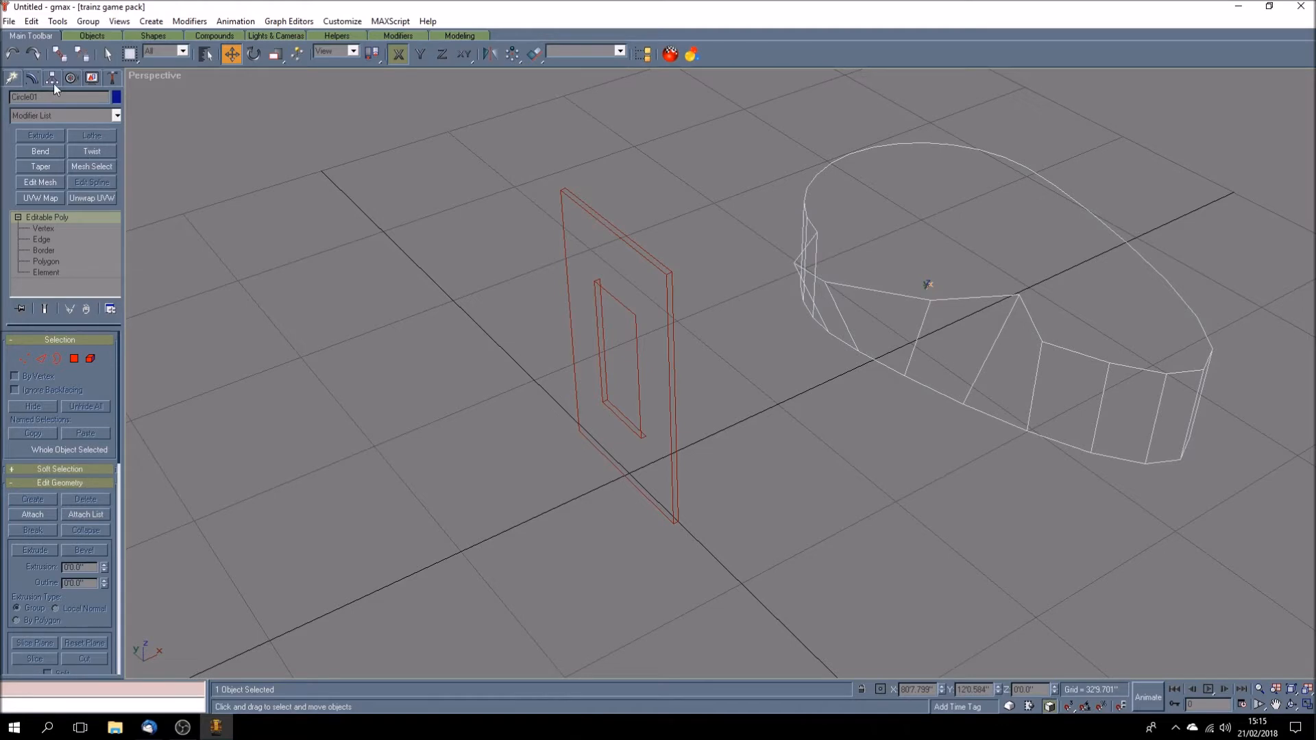
- Check the polygon counts of the teardrop and the whole scene with the Polygon Counter, keeping its window clear of the models
left_click(115, 81)
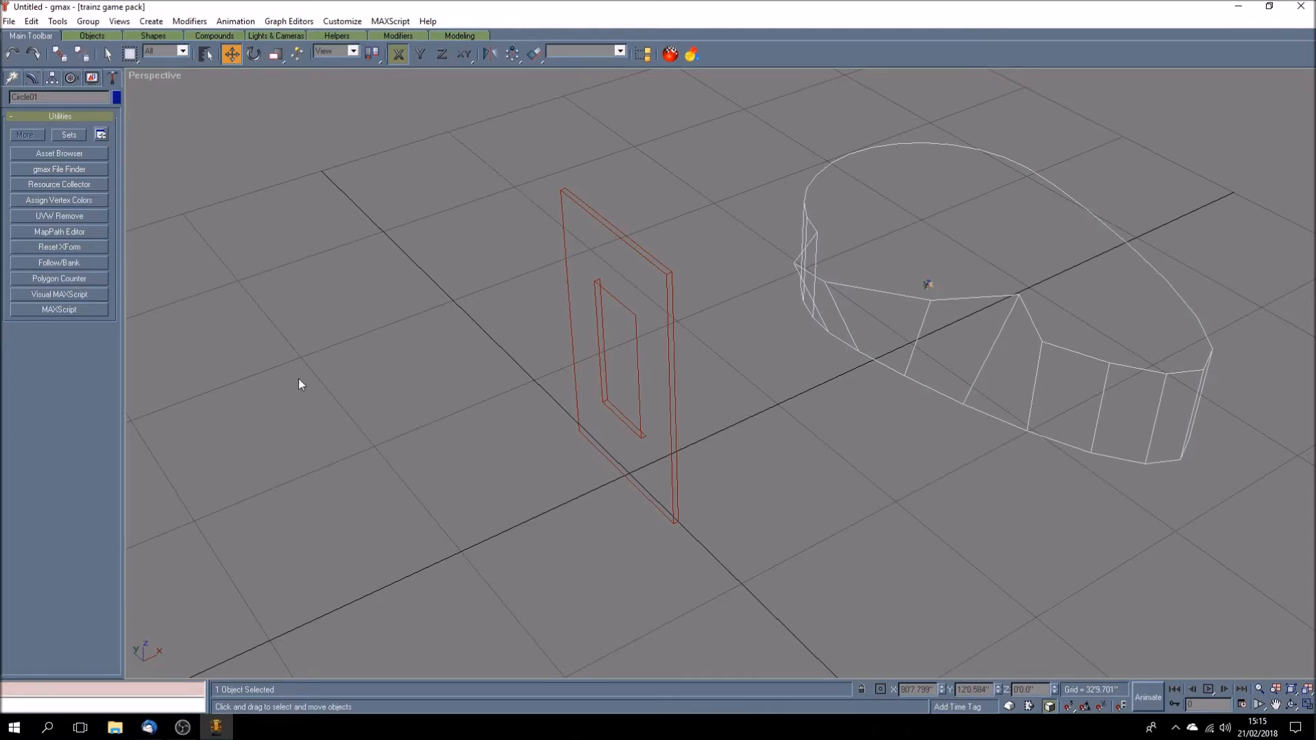
left_click(85, 279)
left_click_drag(670, 301, 253, 322)
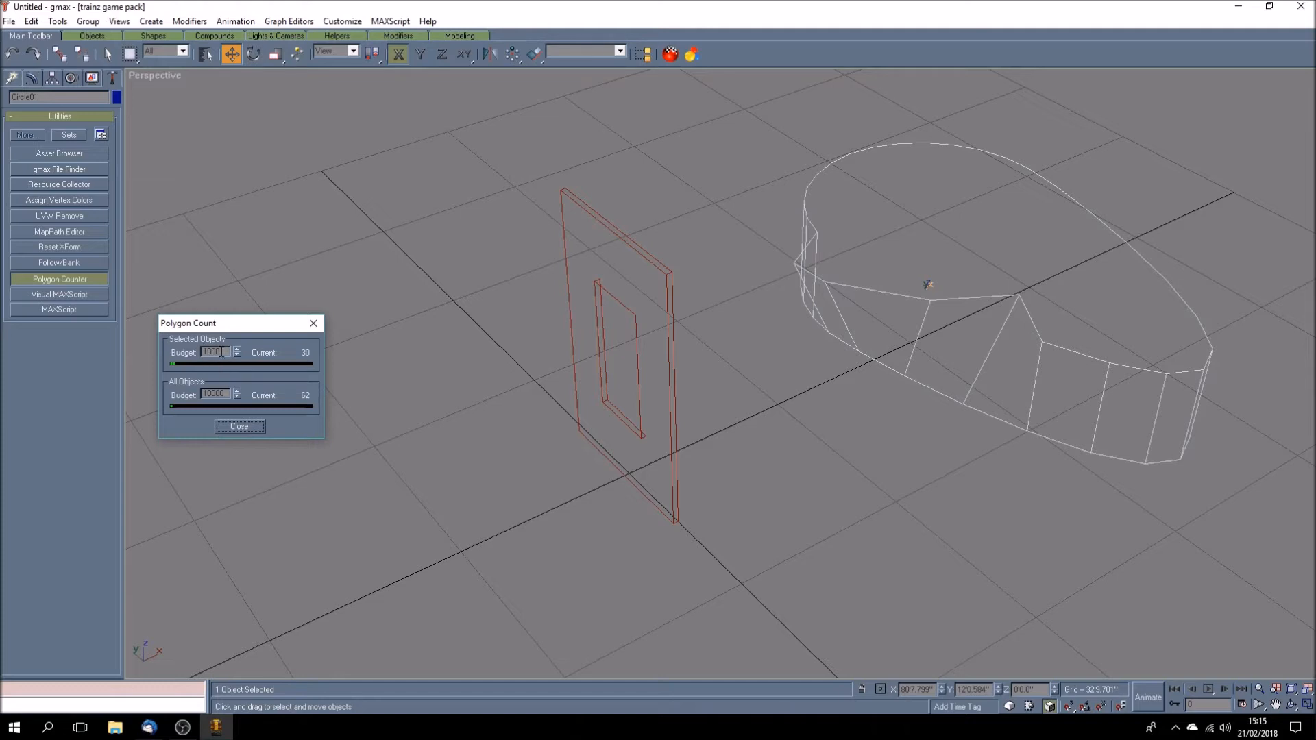
key("BackSpace")
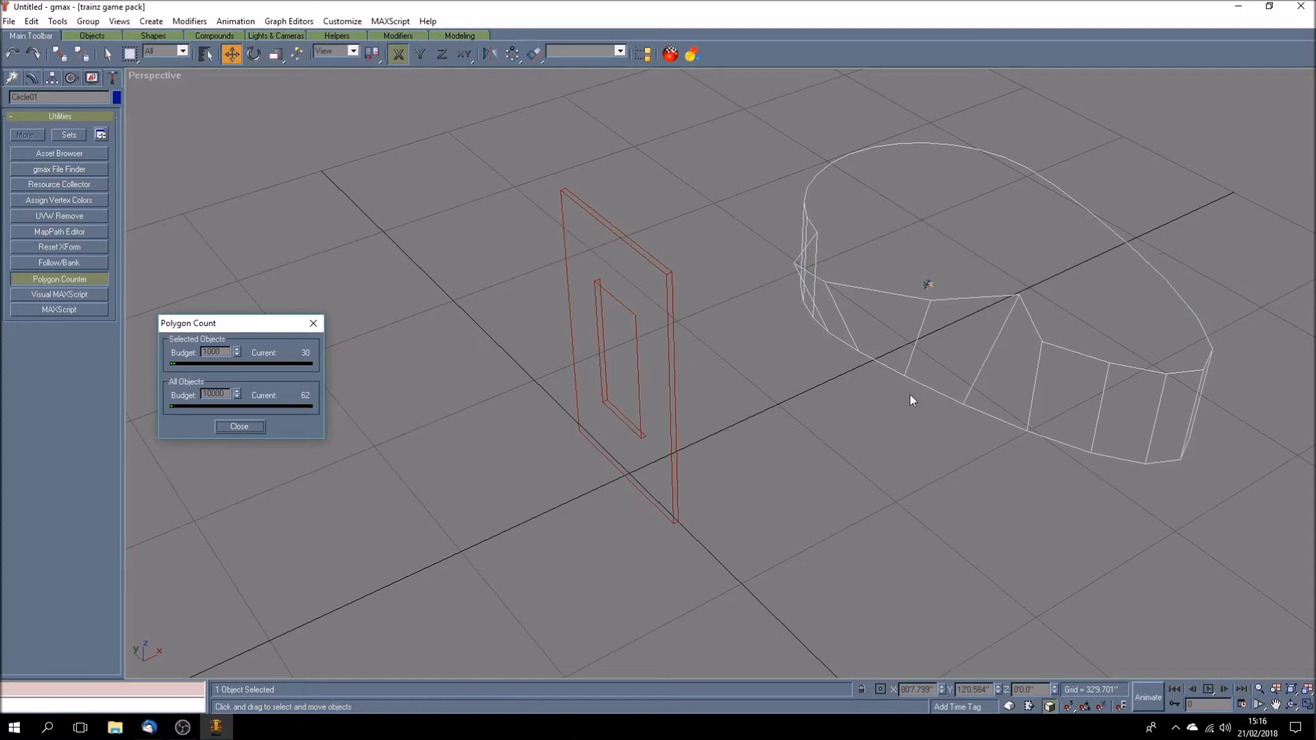
- Compare the polygon counts of the teardrop and the wall by selecting each in turn
left_click(861, 387)
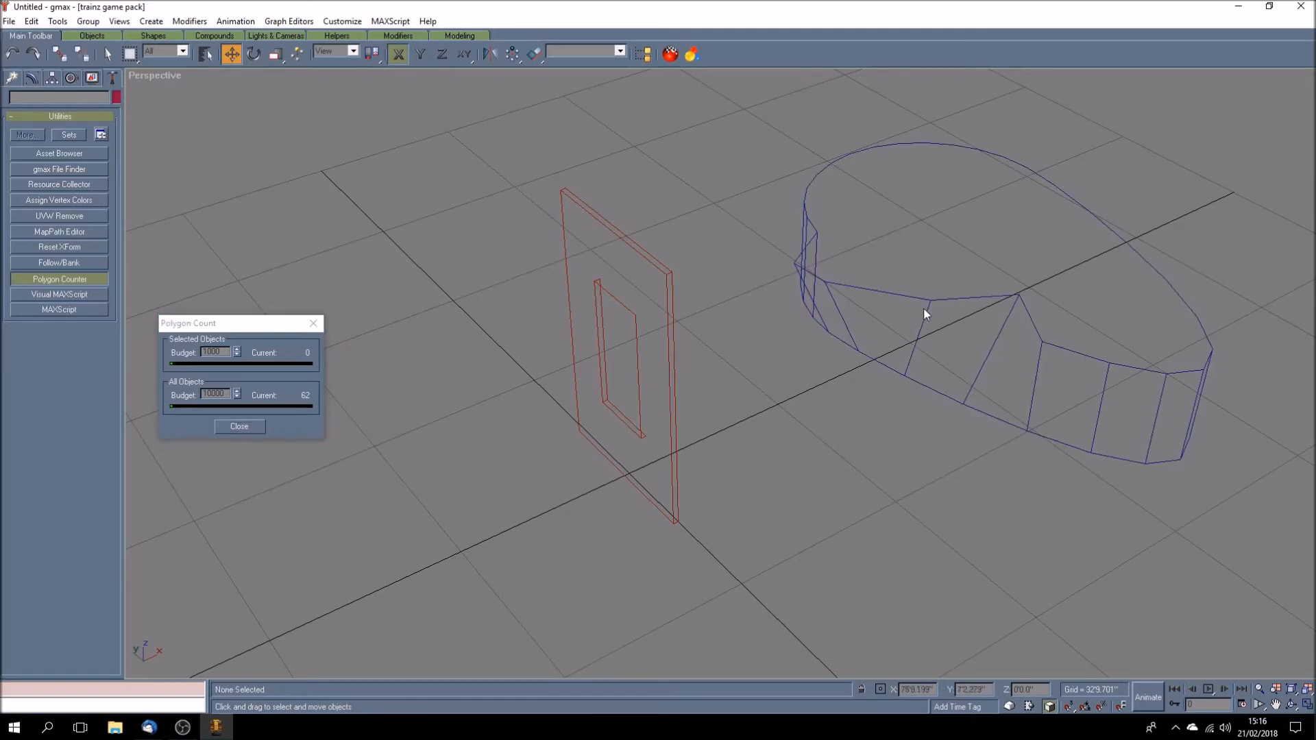
left_click(927, 312)
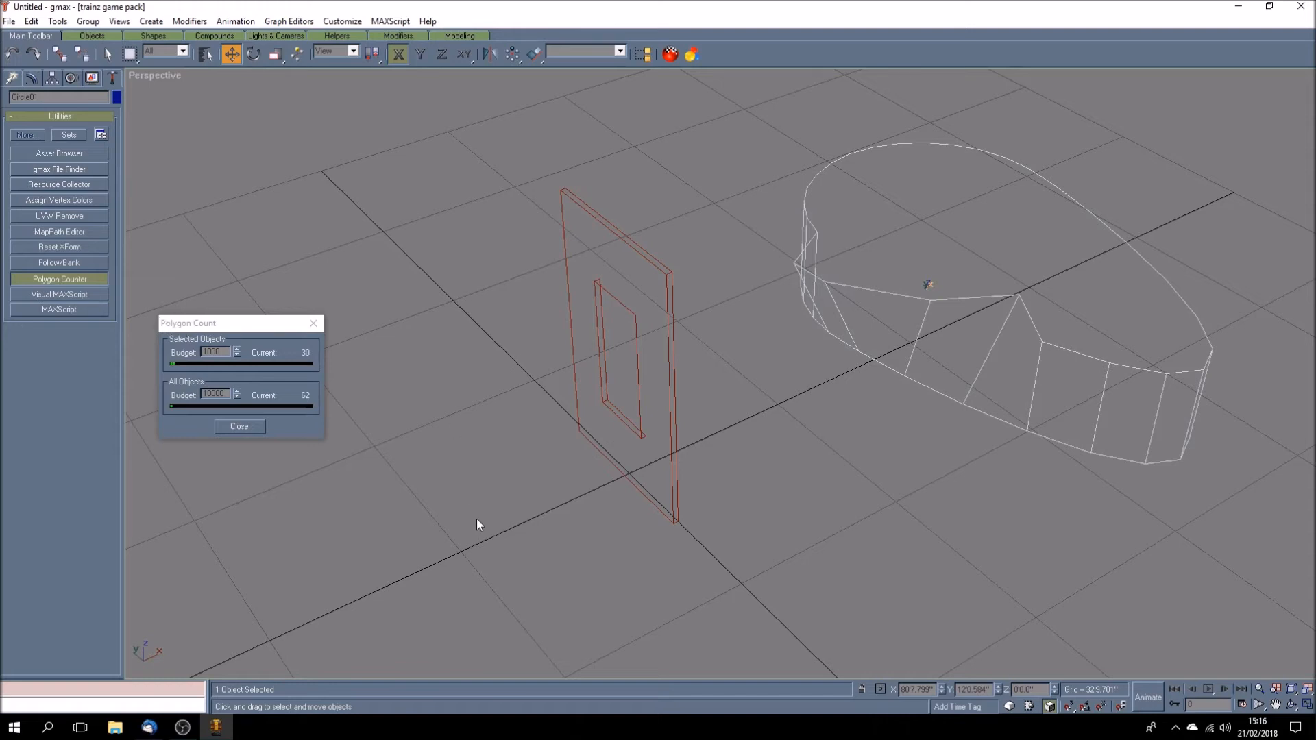
left_click(672, 430)
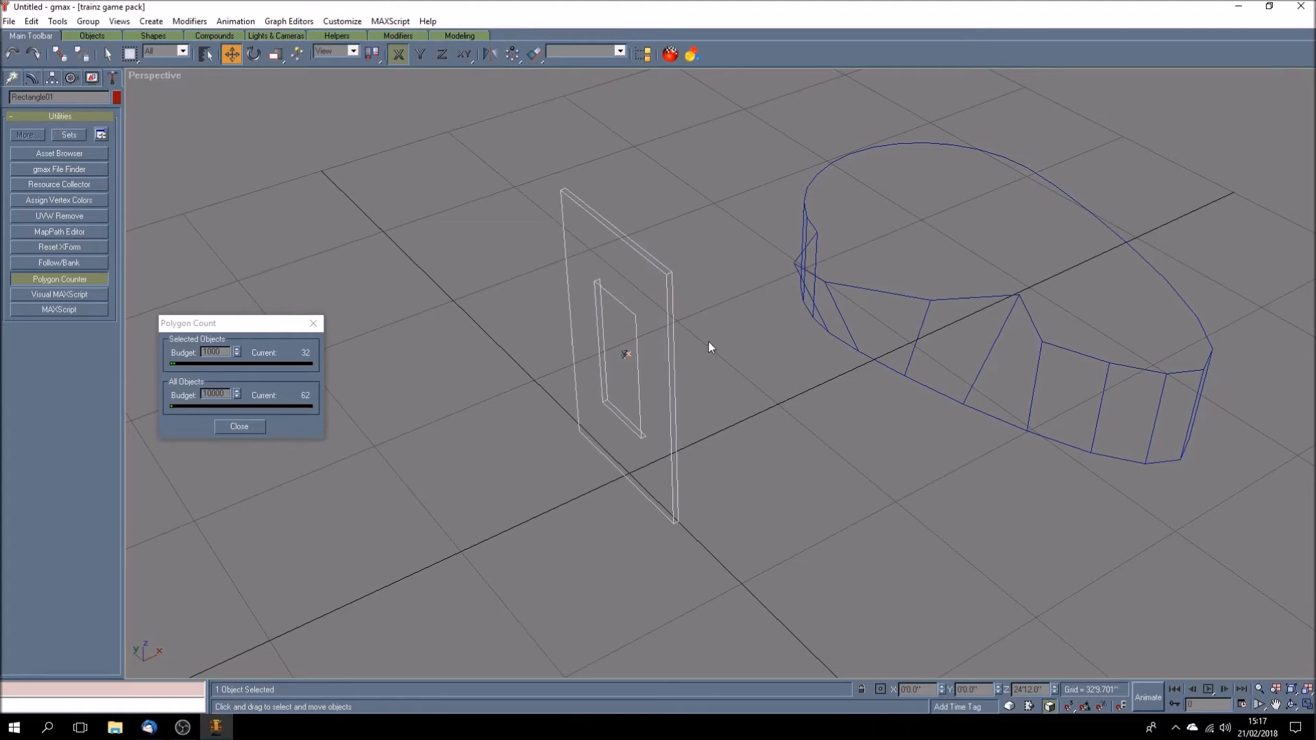
- Clone the wall and move the clone along X towards the teardrop, to about 24 feet
left_click(31, 21)
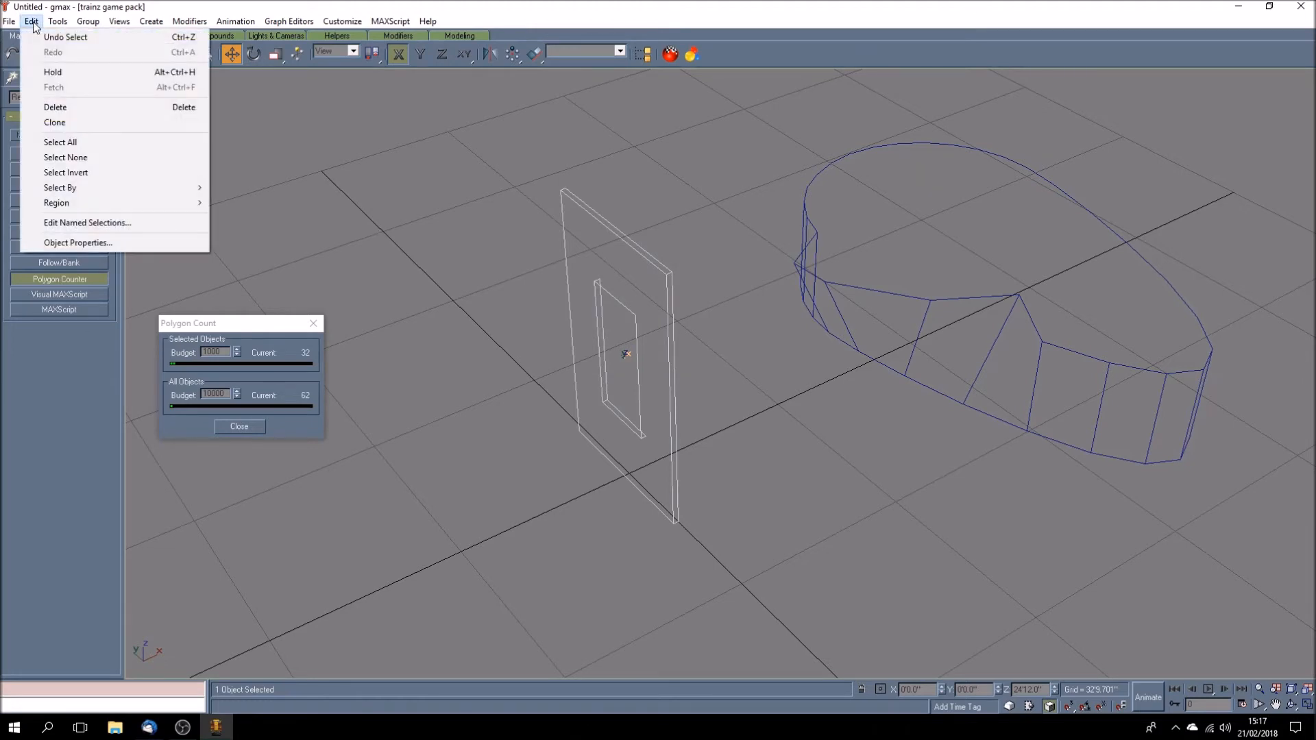
left_click(68, 122)
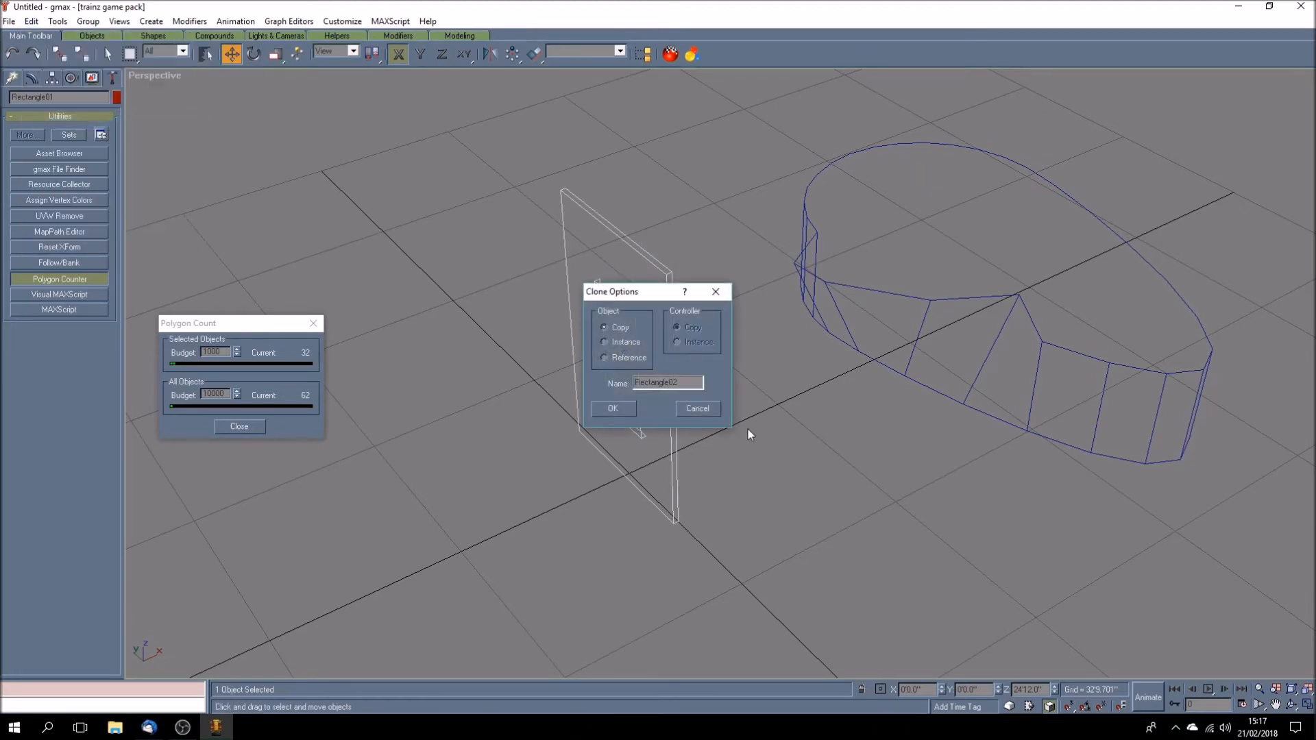
left_click(619, 409)
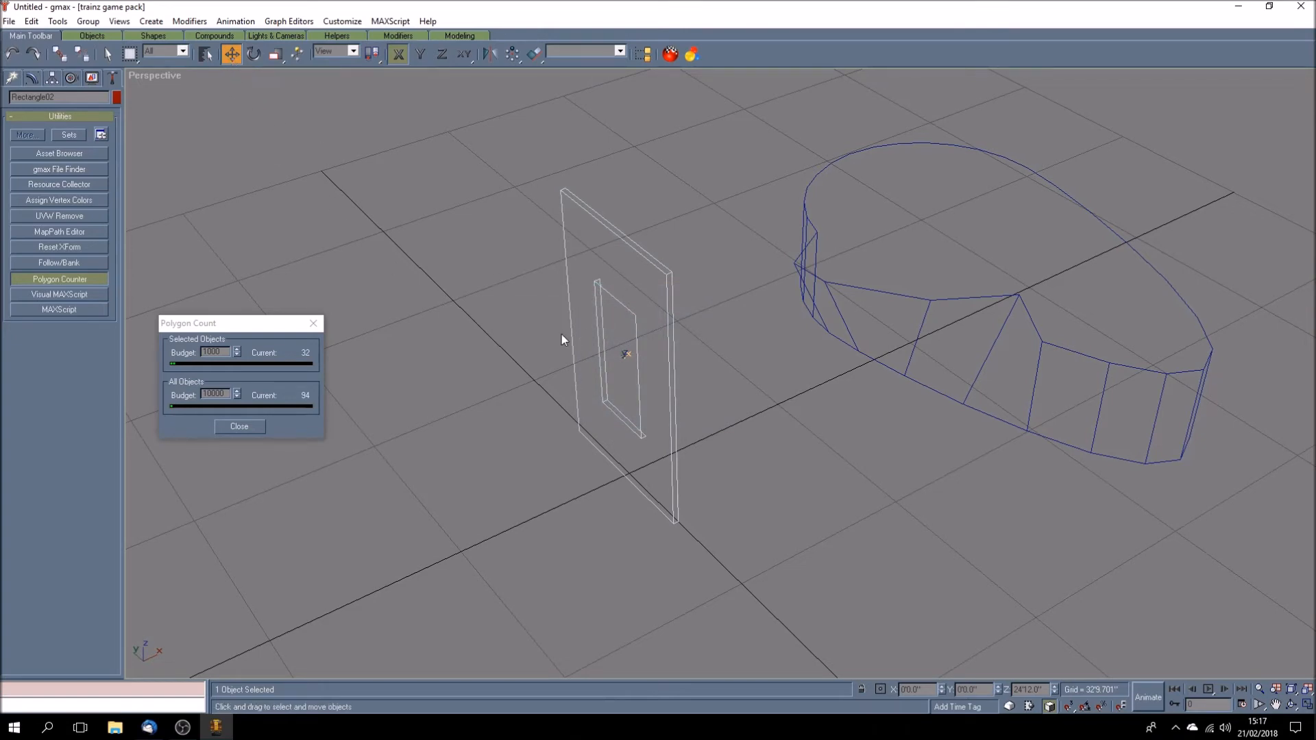
left_click_drag(573, 340, 692, 329)
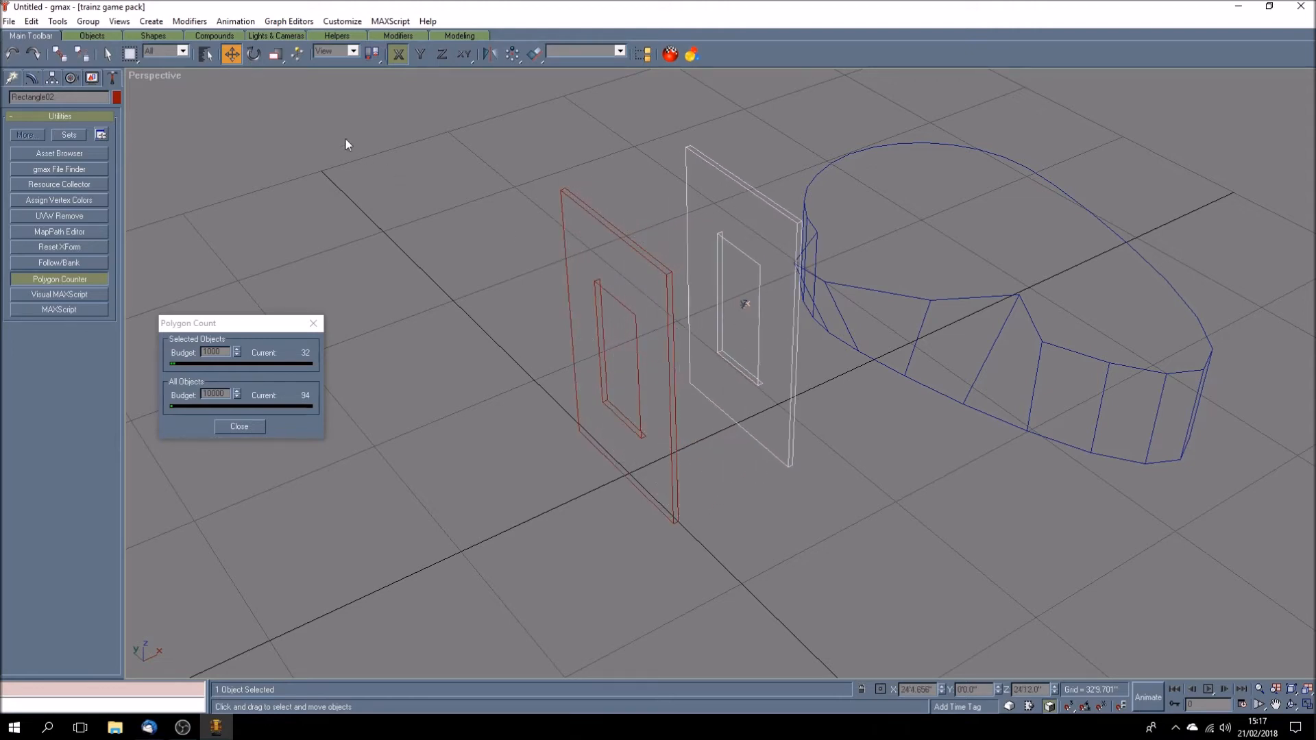
- Rotate the cloned wall 90 degrees about Z and move it along X and Y to form a corner with the original wall
left_click(252, 55)
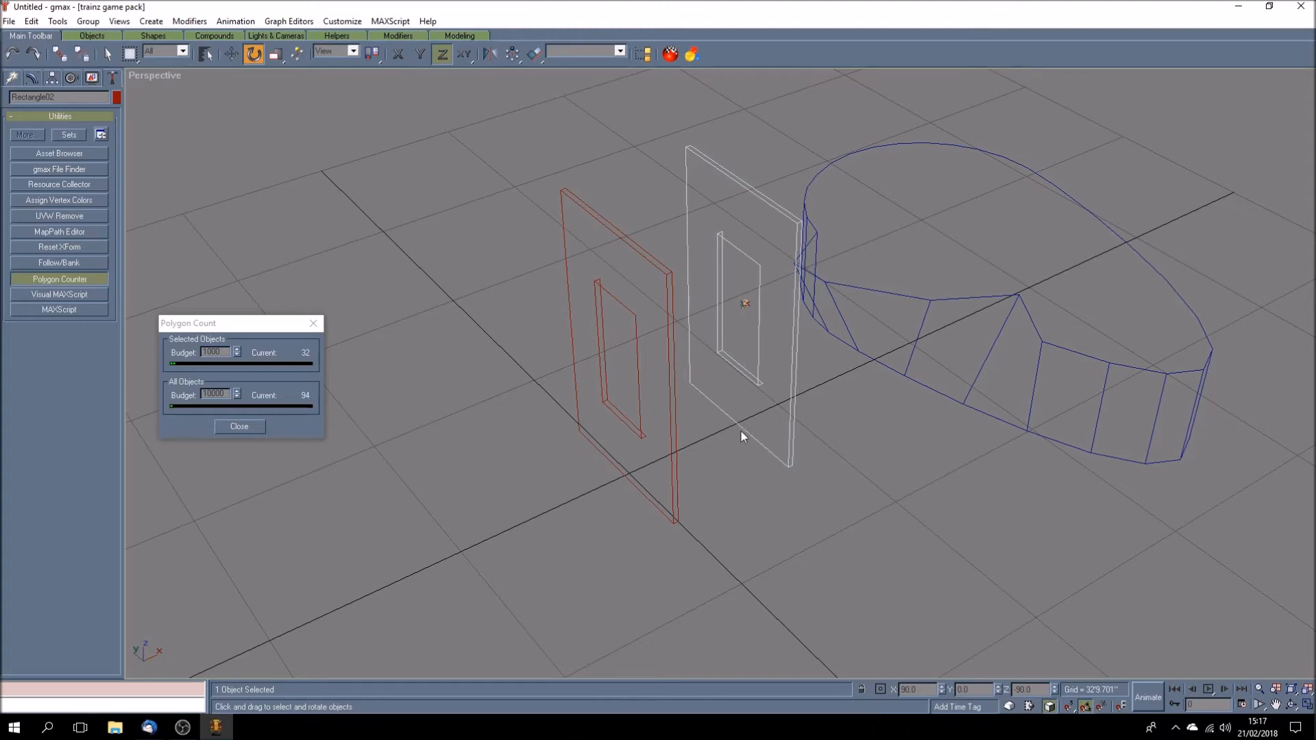
left_click_drag(742, 436, 770, 487)
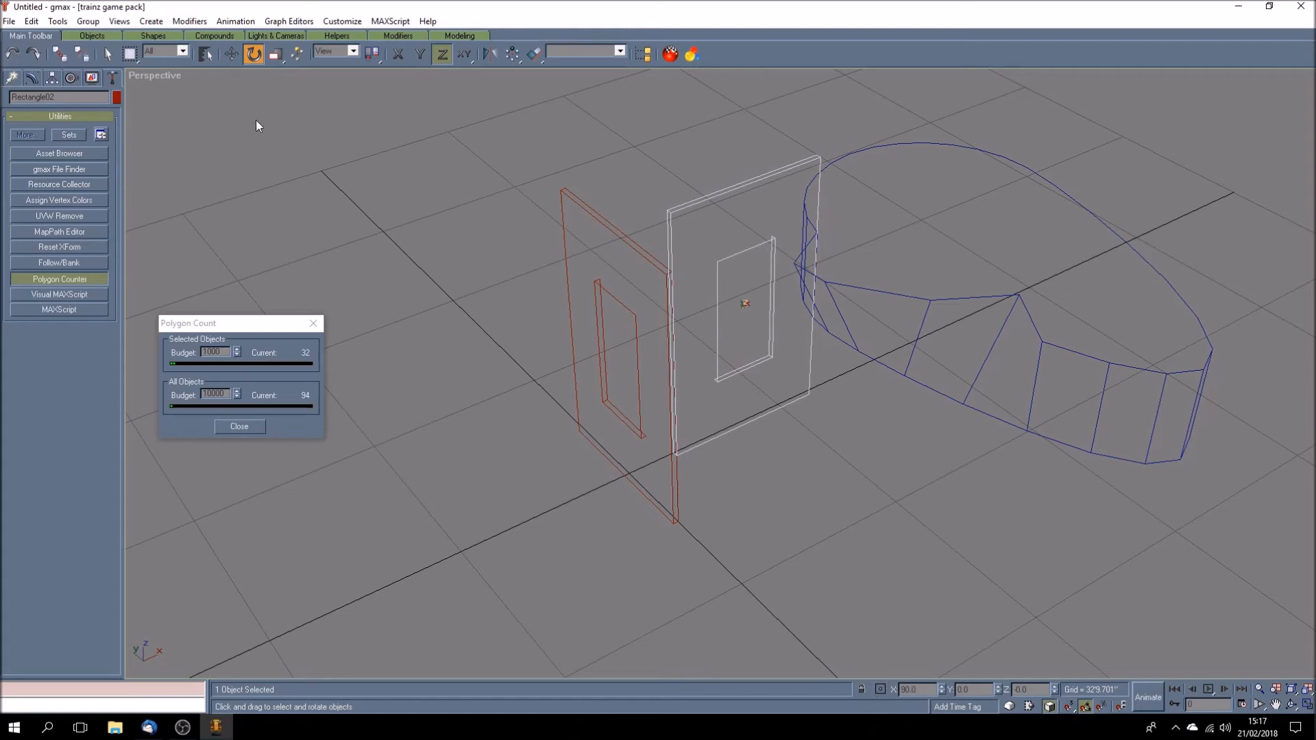
left_click(228, 57)
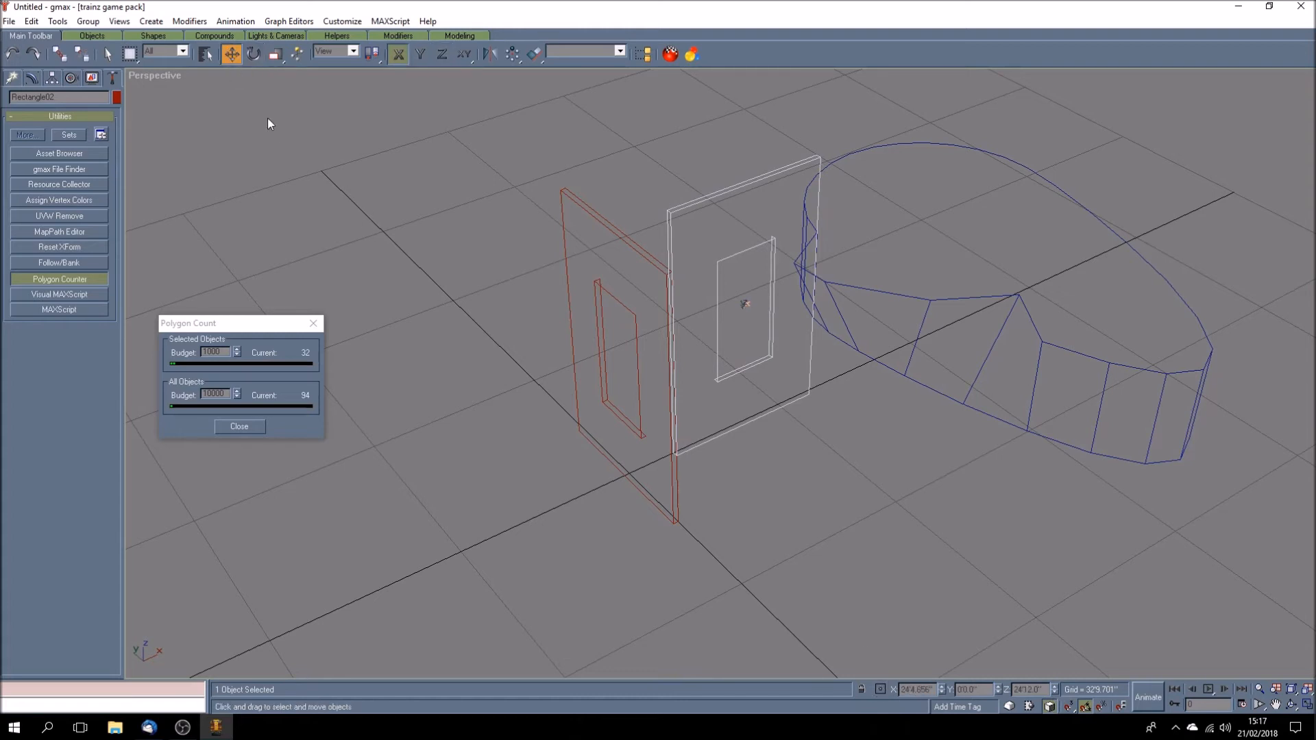
left_click_drag(701, 445, 658, 473)
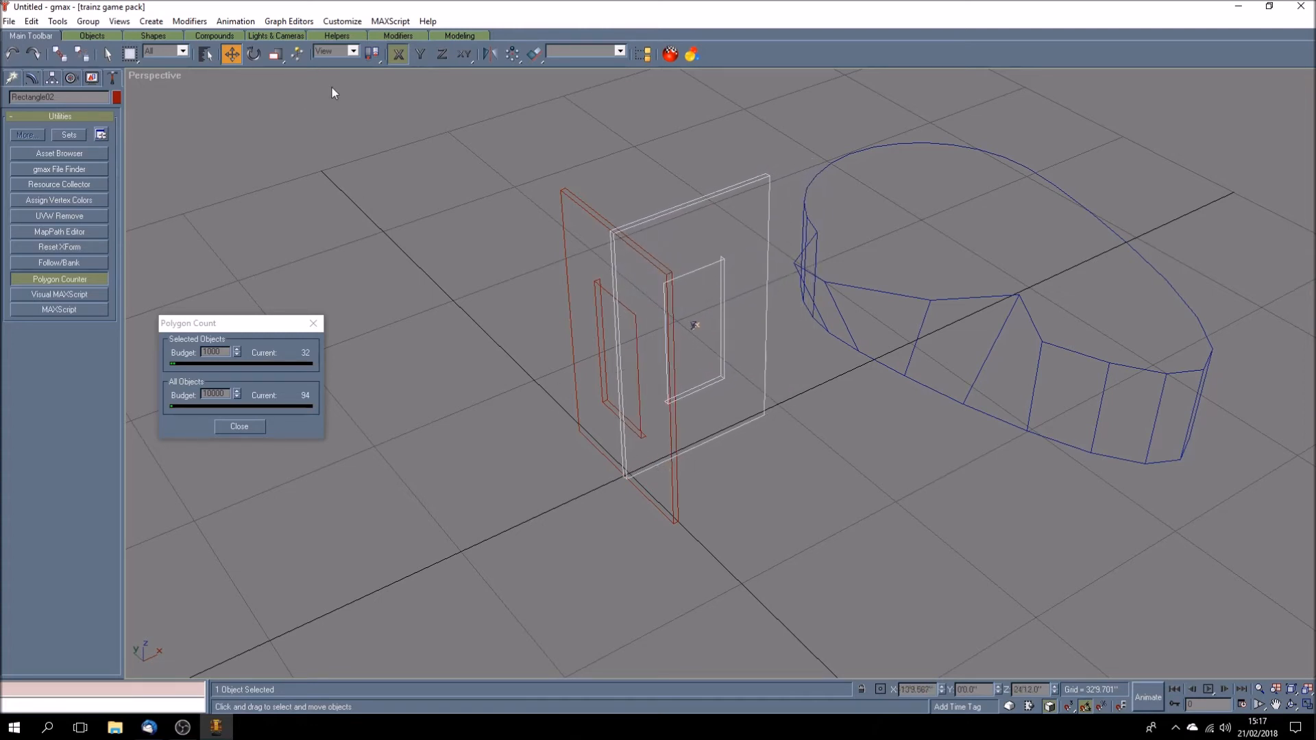
left_click(419, 53)
left_click_drag(696, 444, 741, 487)
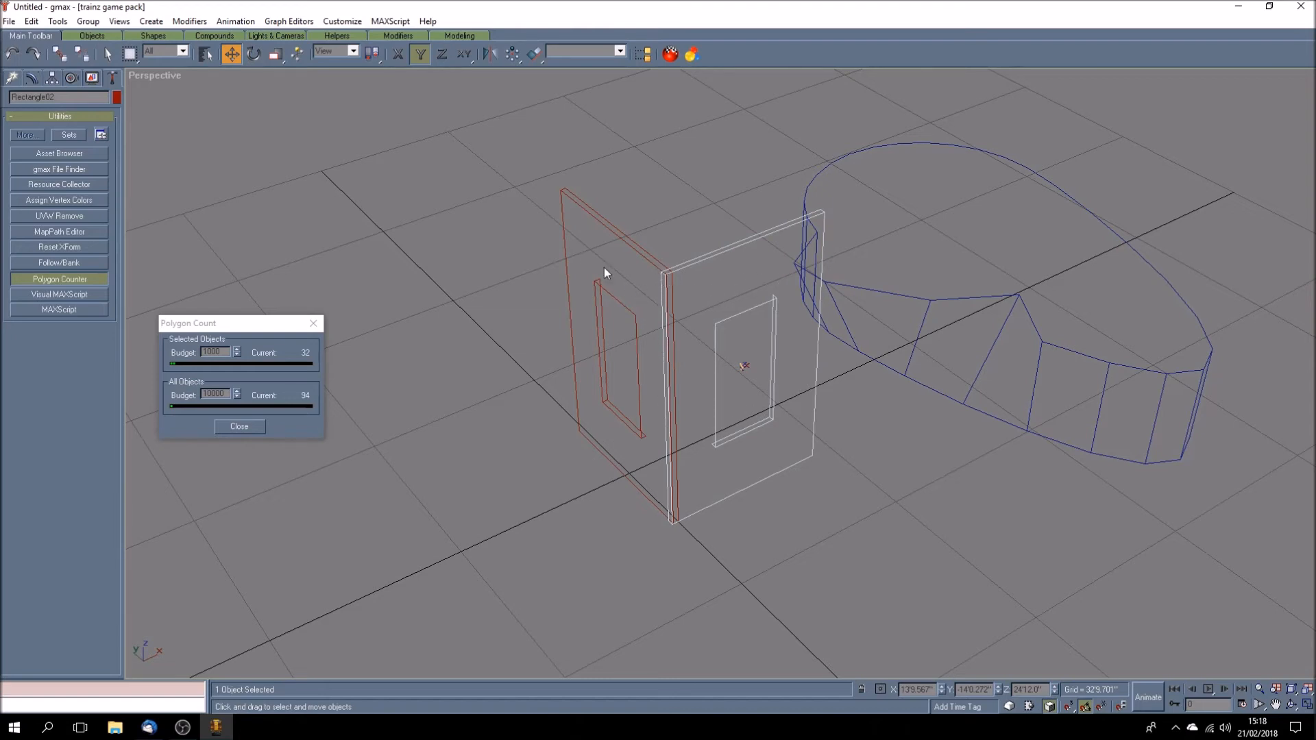
- Collapse the original wall's whole modifier stack and convert the resulting mesh to an Editable Poly
left_click(669, 295)
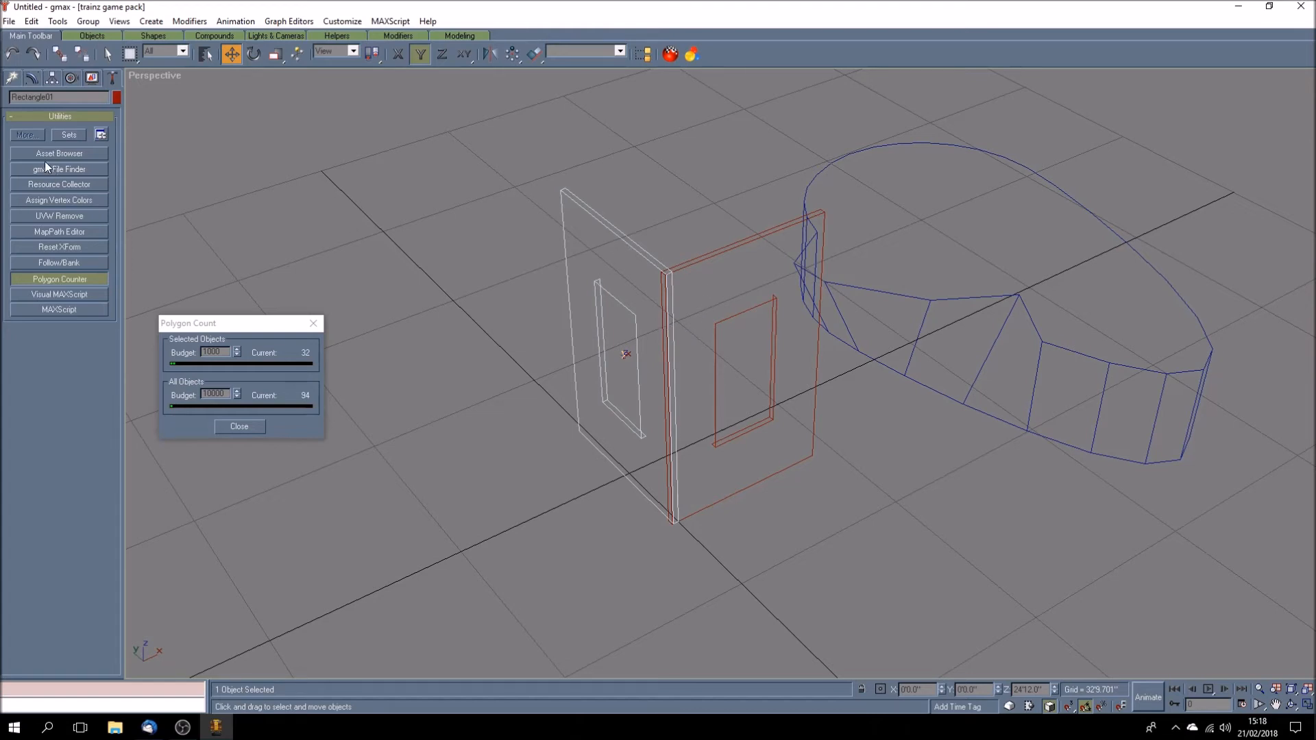
left_click(29, 79)
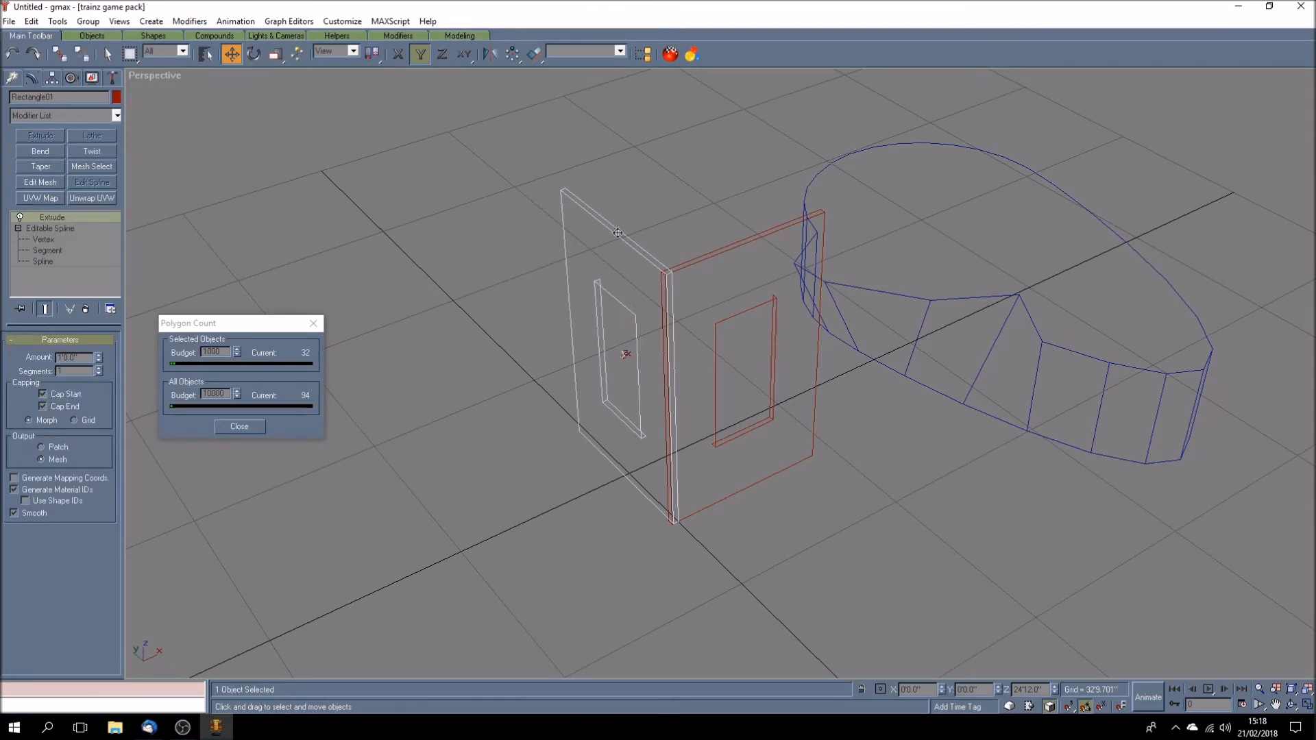
right_click(75, 219)
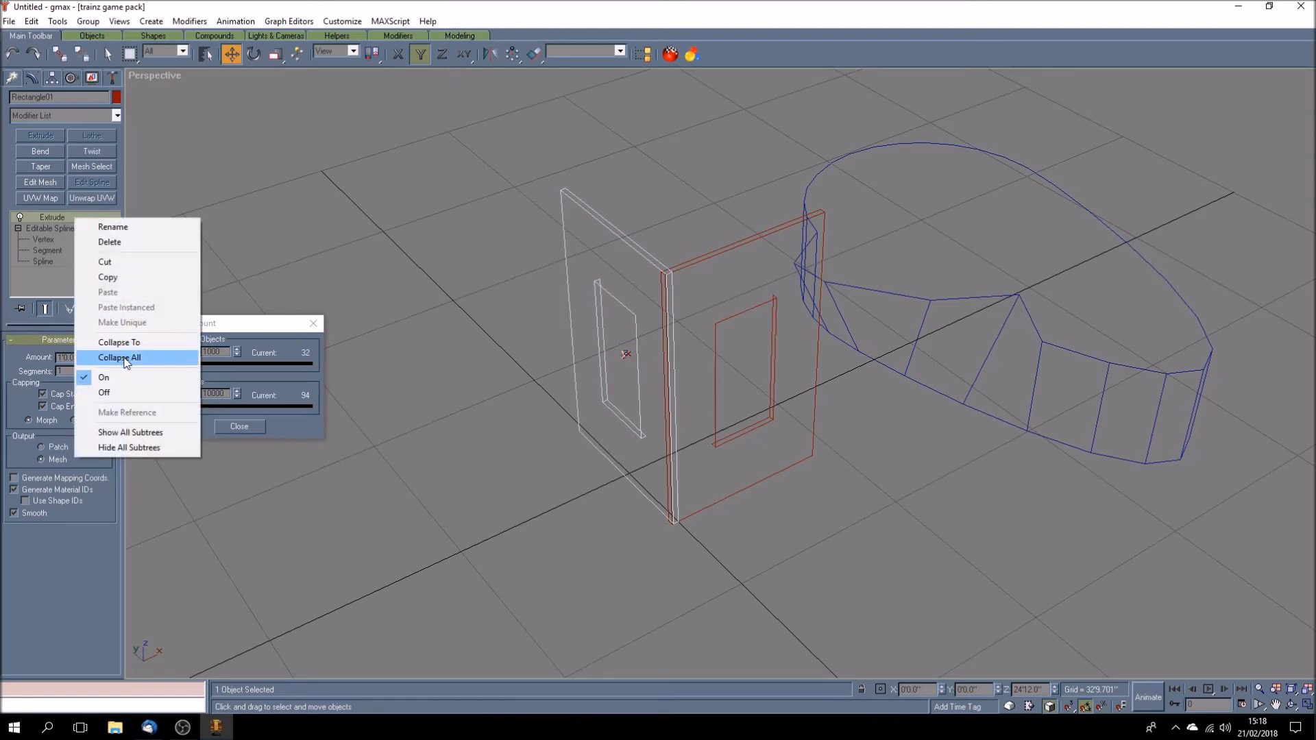
left_click(120, 358)
right_click(90, 217)
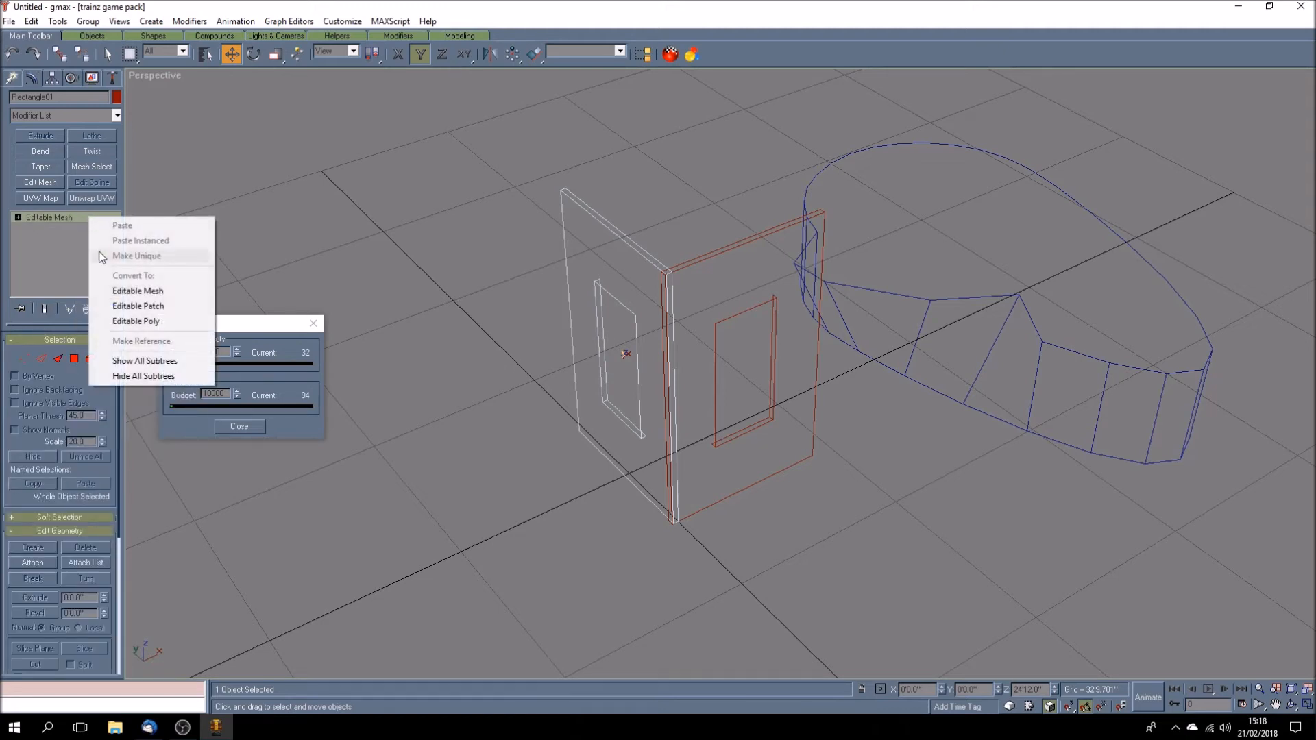
left_click(143, 322)
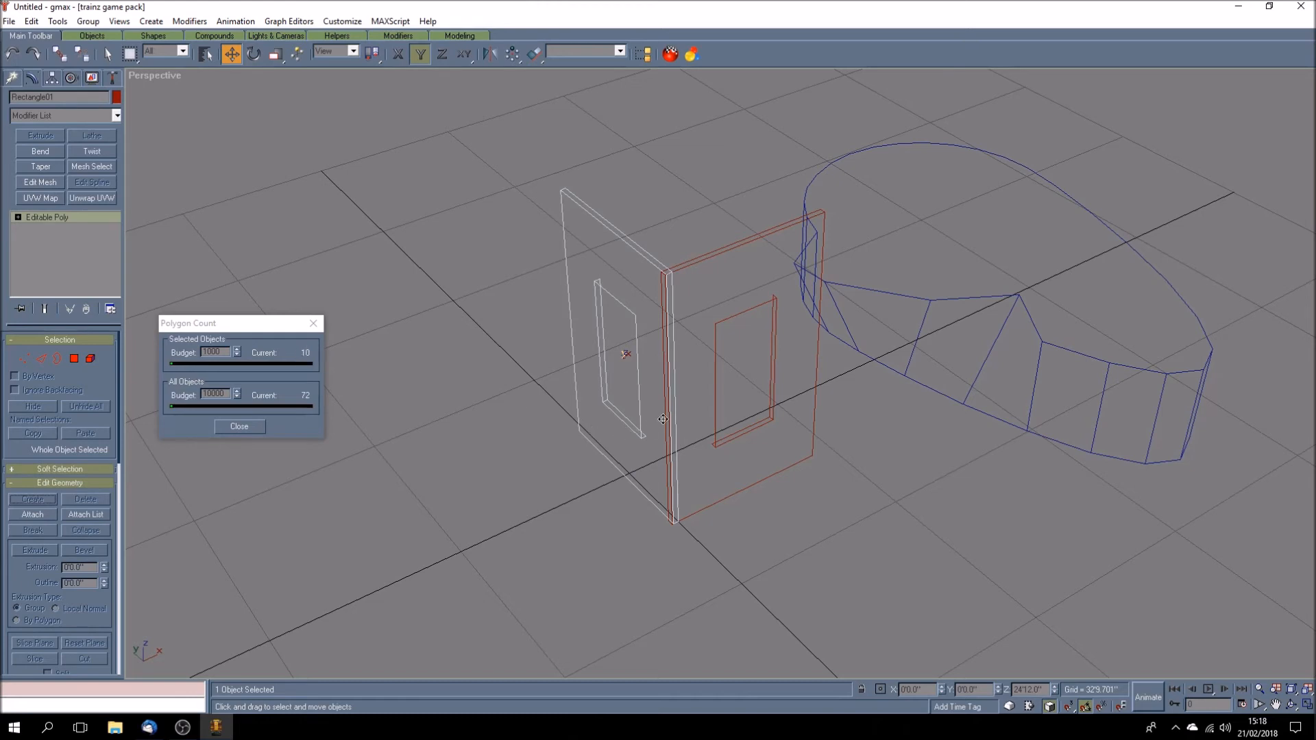
- Select the original wall's narrow end polygon where it meets the cloned wall
left_click(17, 217)
left_click(37, 261)
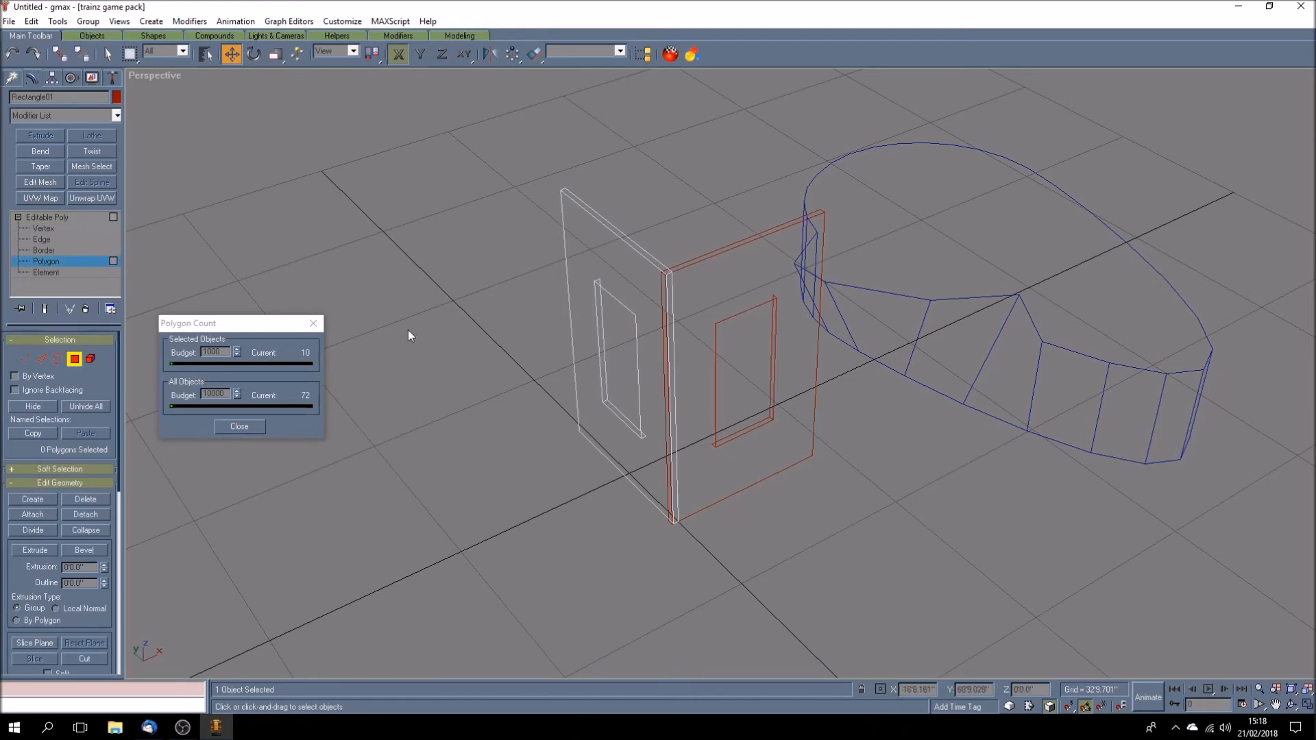
left_click(672, 398)
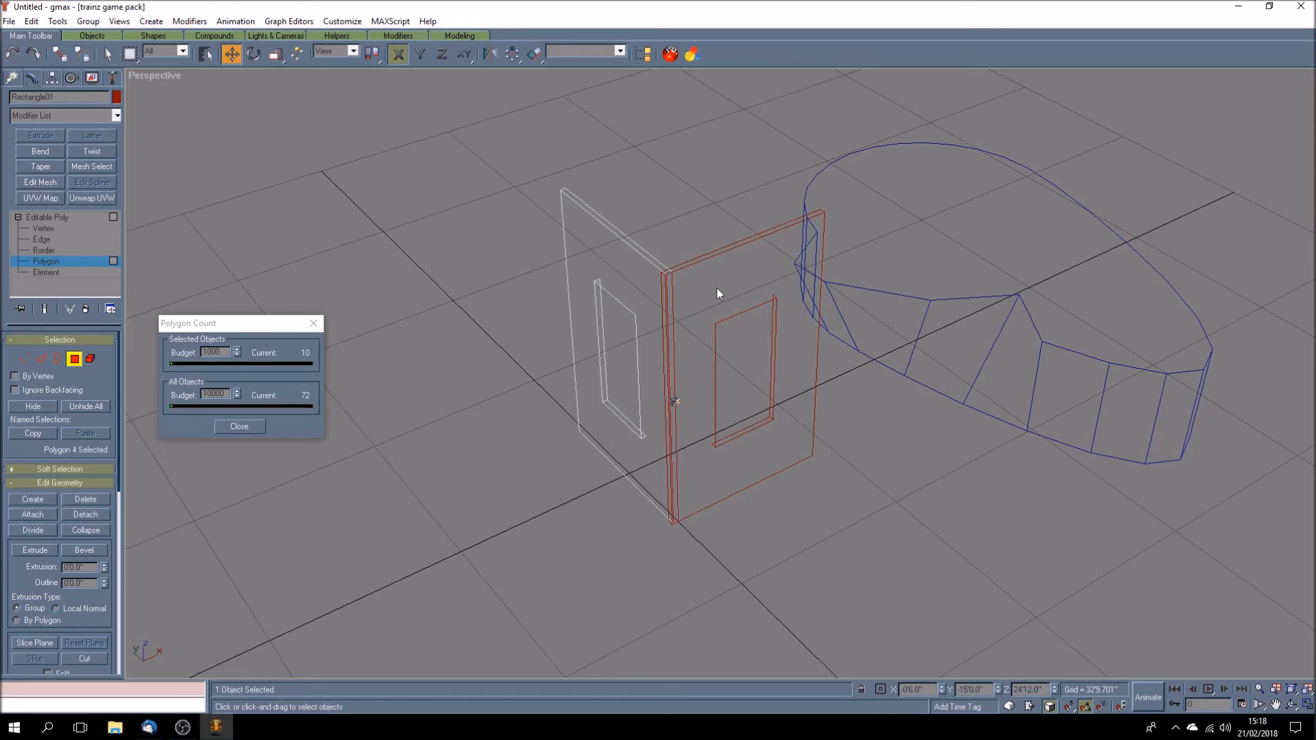
- Leave polygon editing and change the cloned wall's object colour to light sea green
left_click(47, 216)
left_click(258, 250)
left_click(706, 257)
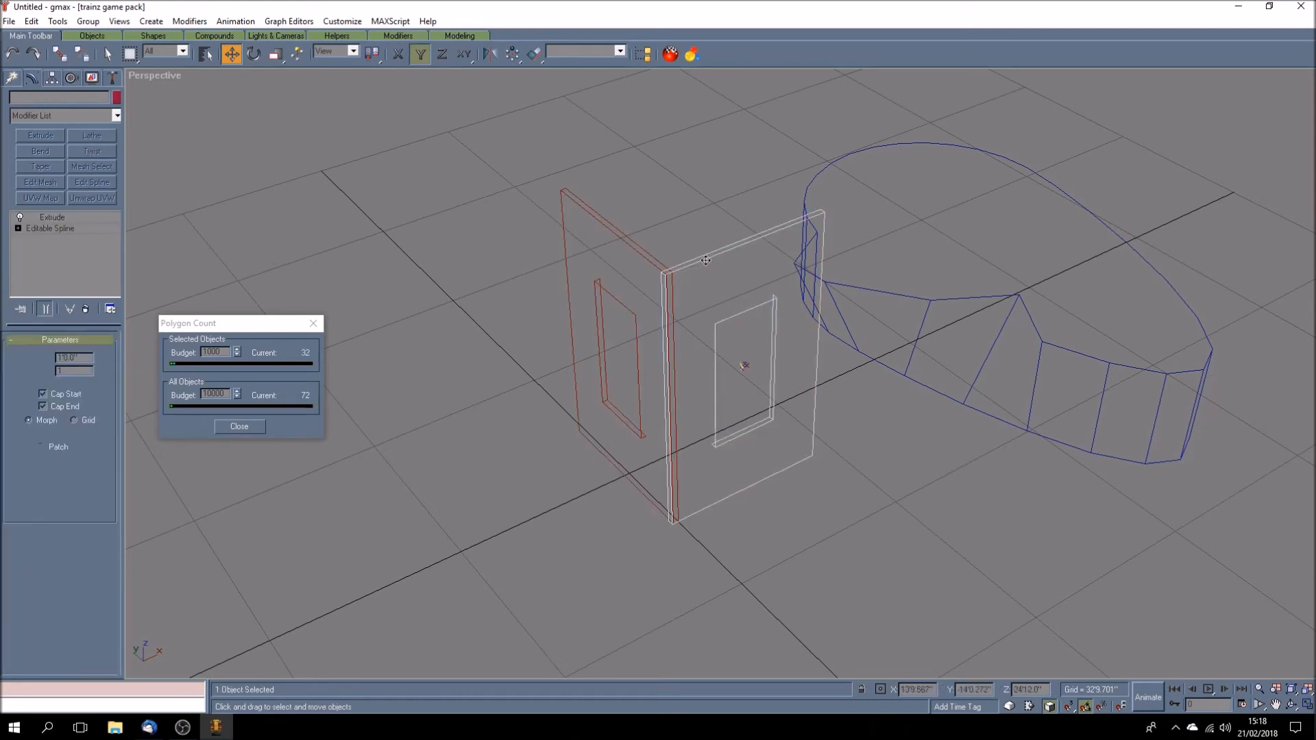
left_click(117, 96)
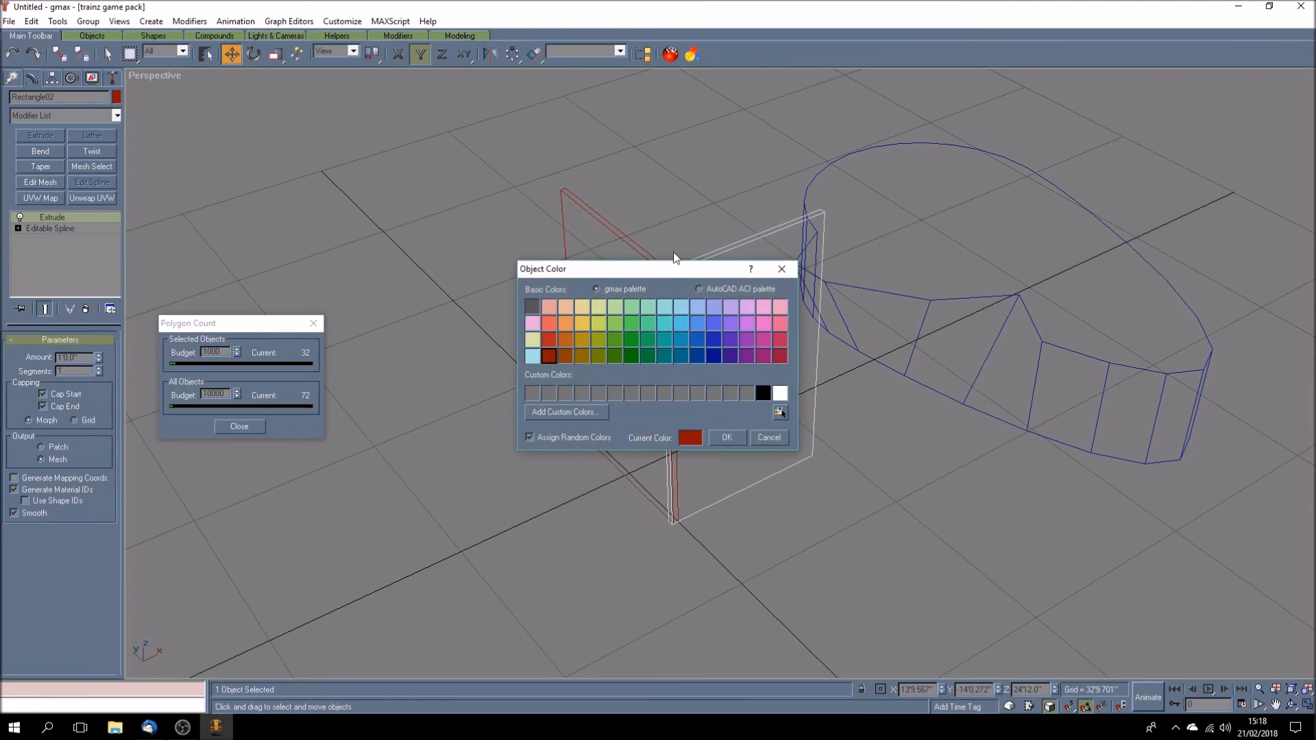
left_click(650, 310)
left_click(727, 437)
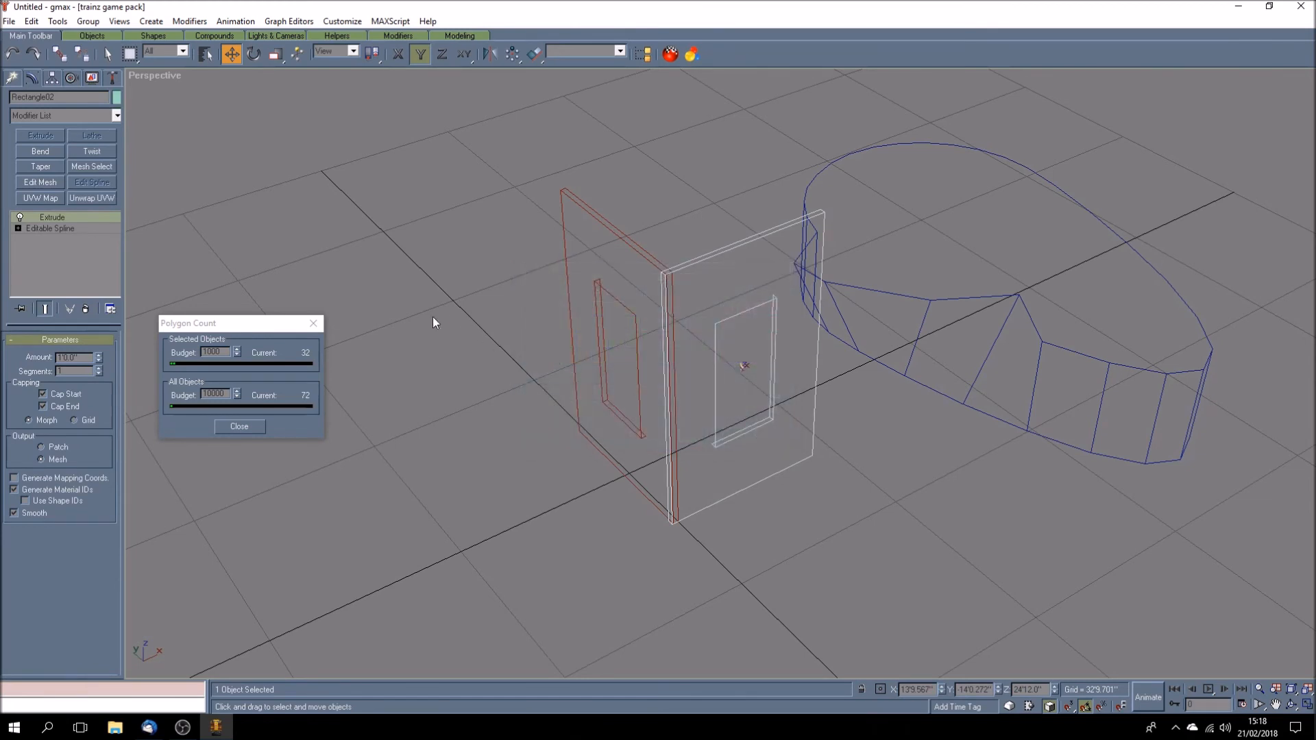
left_click(517, 310)
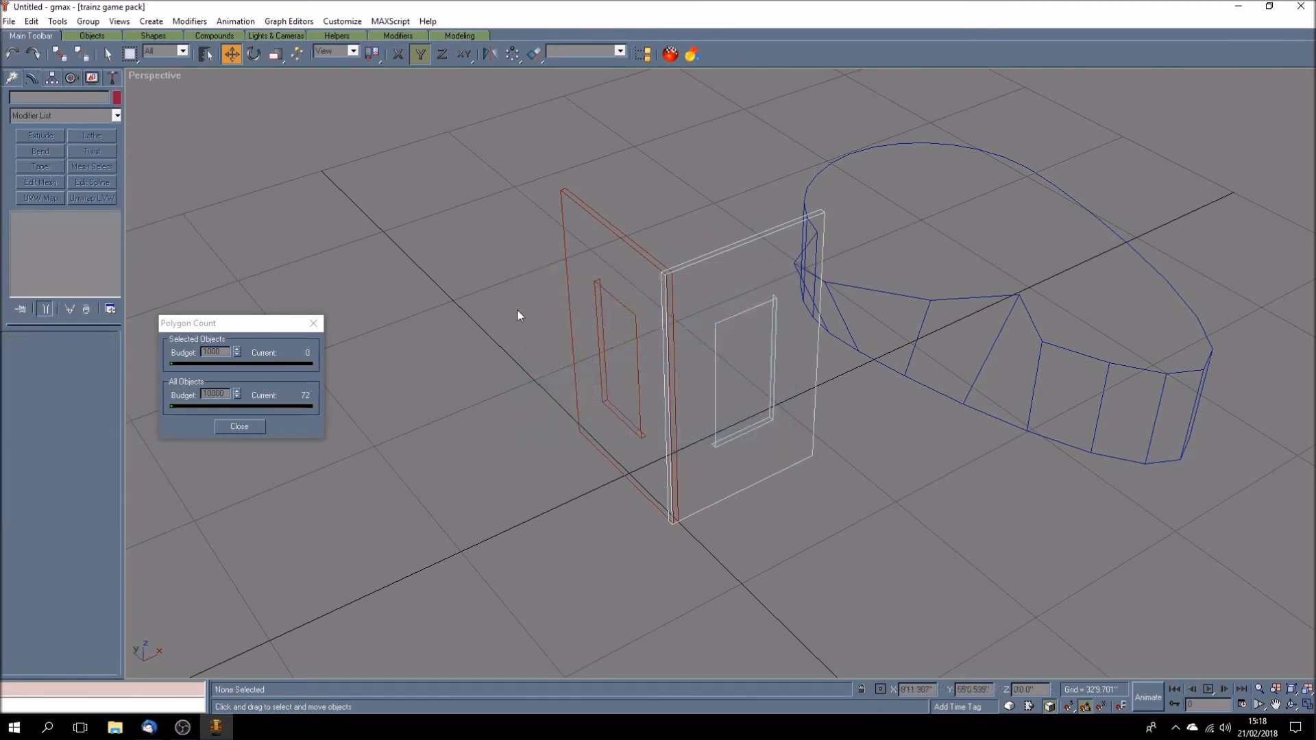
- Delete the original wall's end polygon hidden at the corner joint and leave polygon editing
left_click(634, 249)
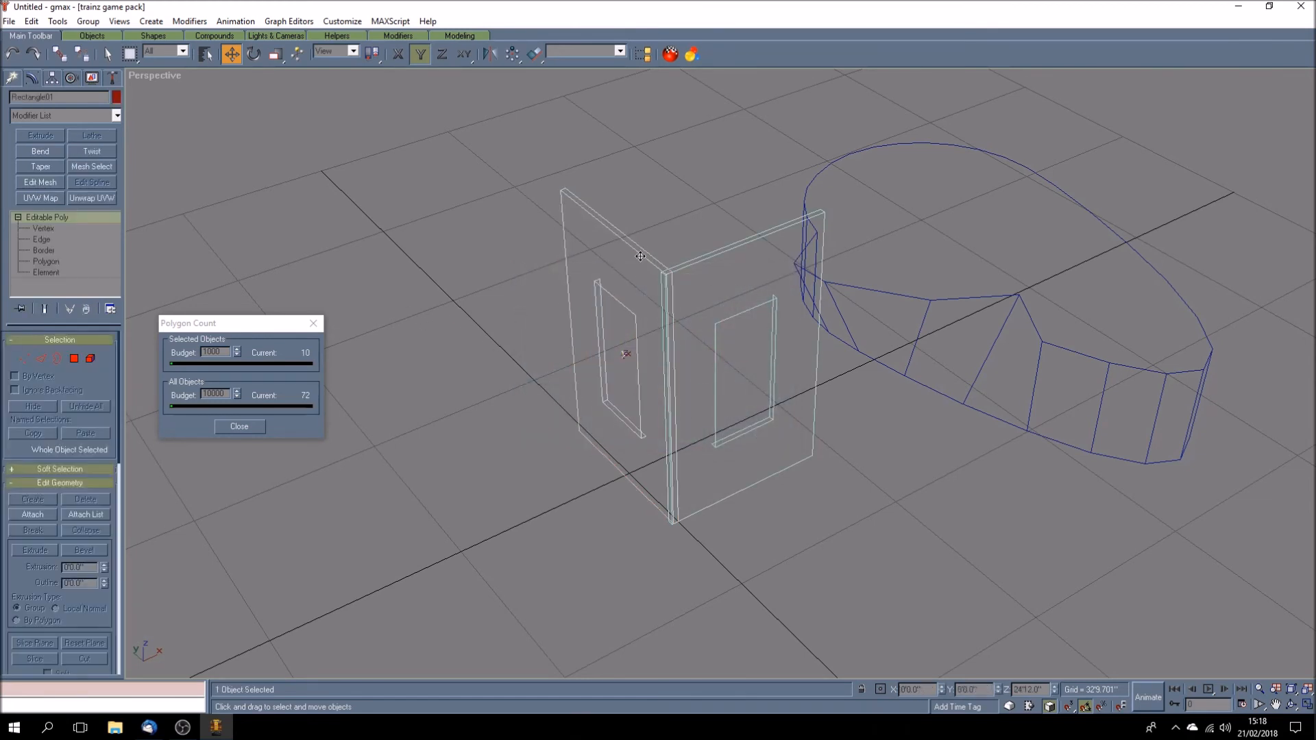
left_click(47, 263)
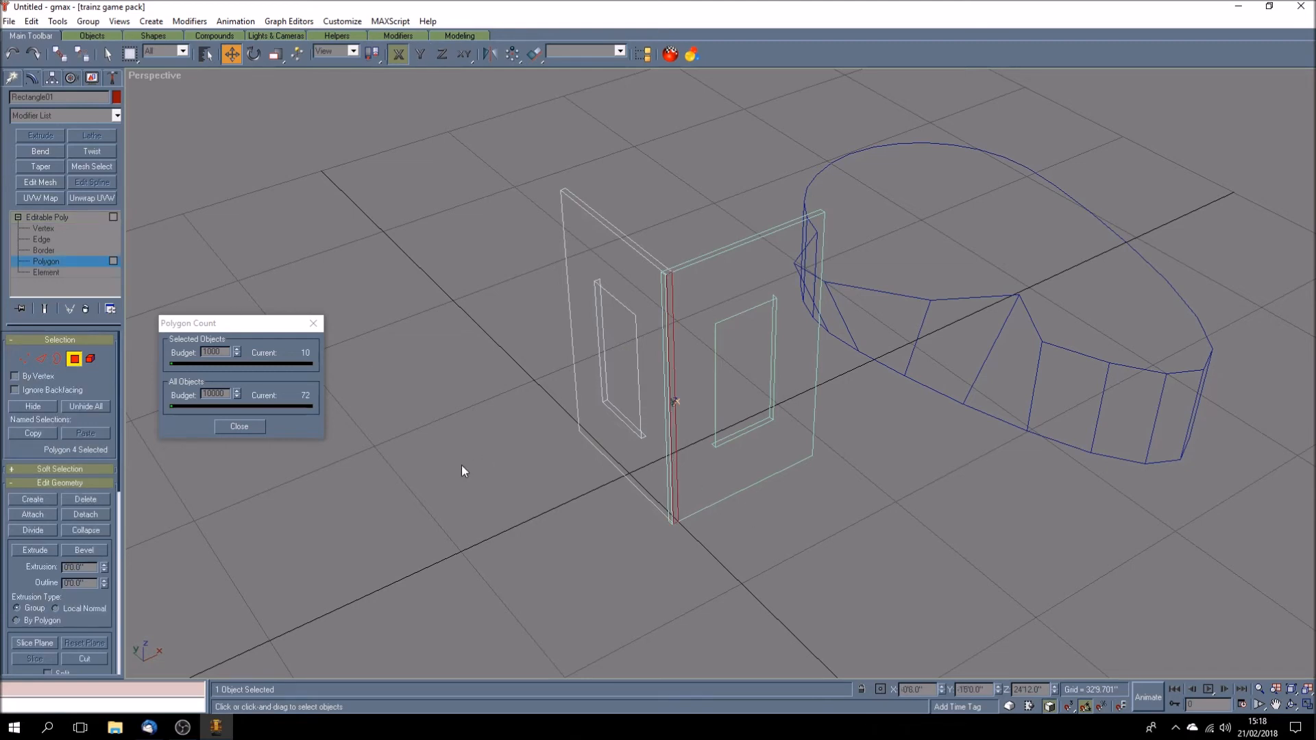
key("Delete")
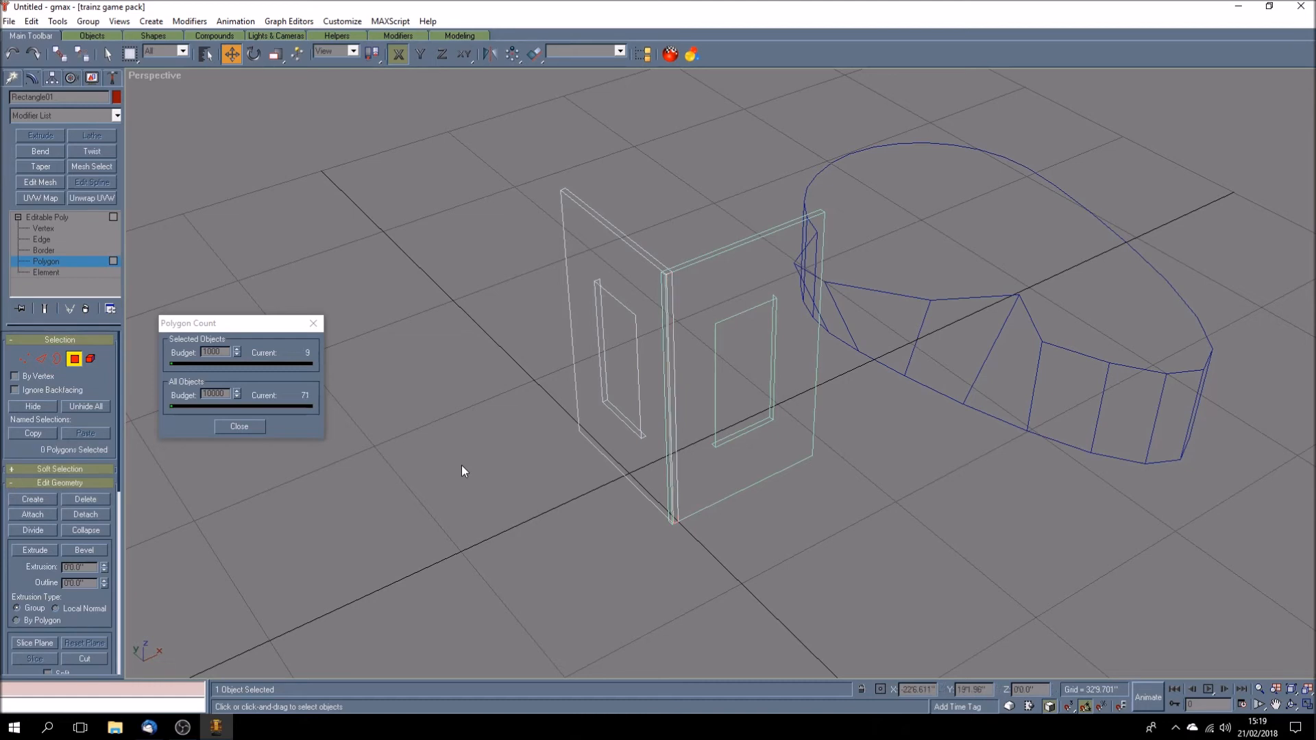
left_click(72, 216)
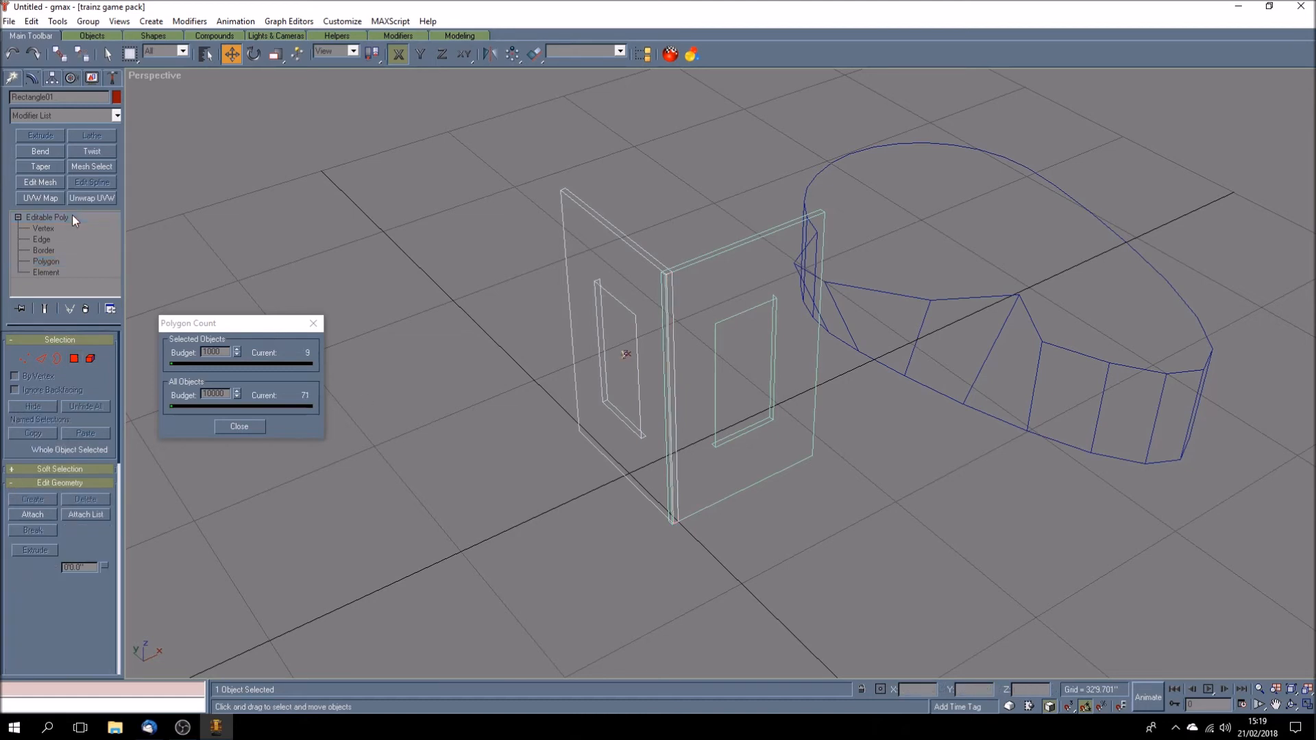
- Shade the Perspective view with Smooth + Highlights and move the green wall along Y away from the red wall's open end
right_click(170, 77)
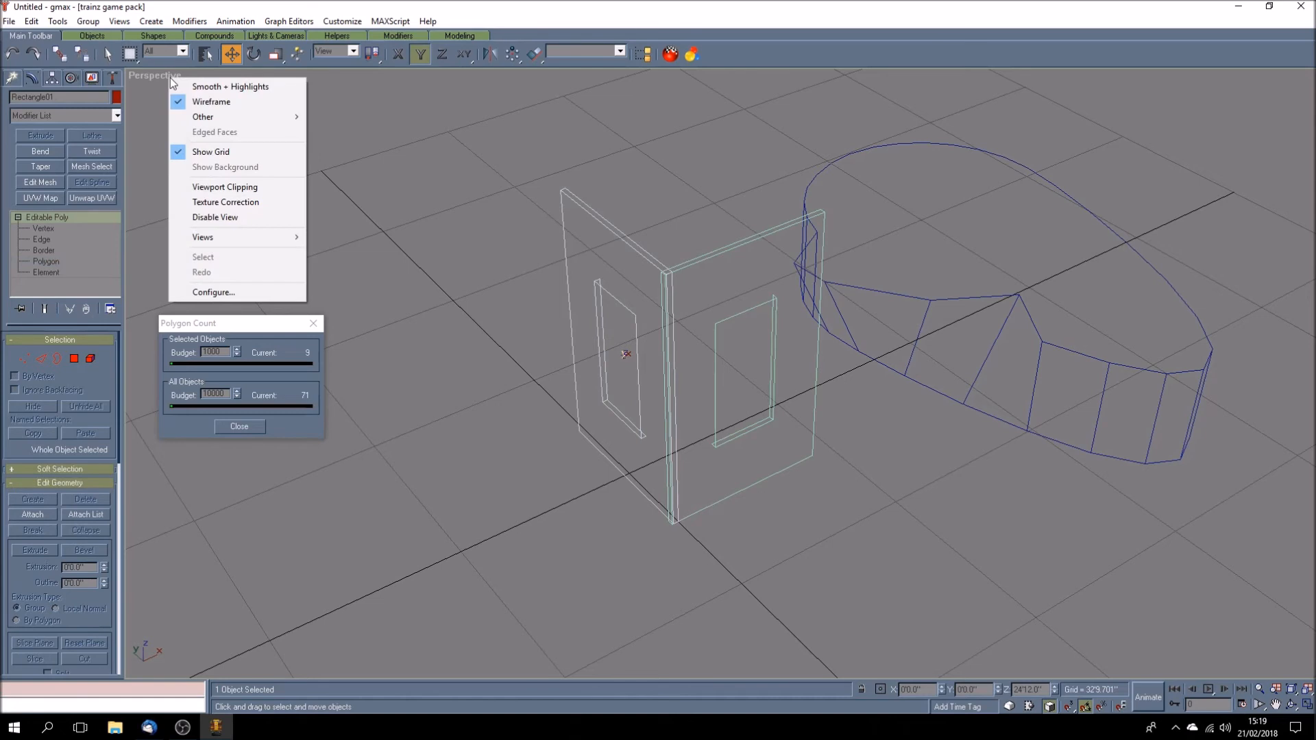
left_click(181, 89)
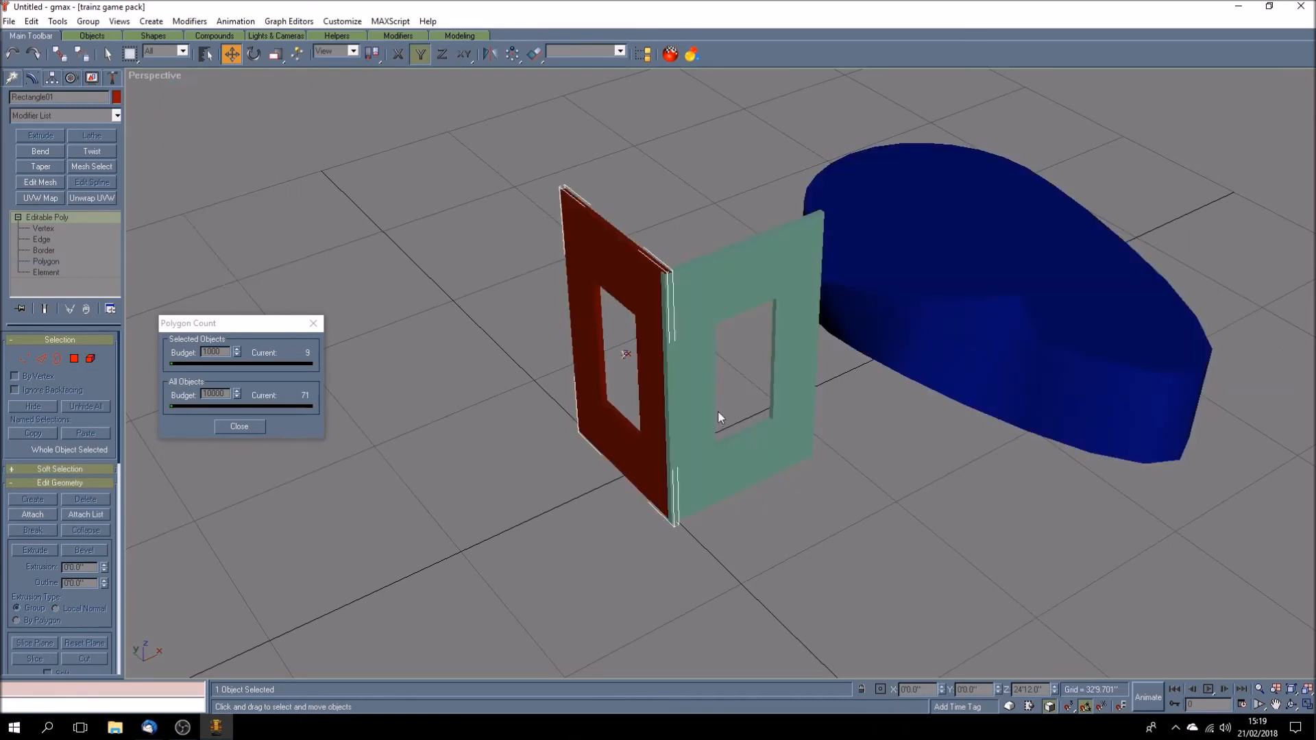
left_click(701, 305)
left_click_drag(699, 403, 663, 389)
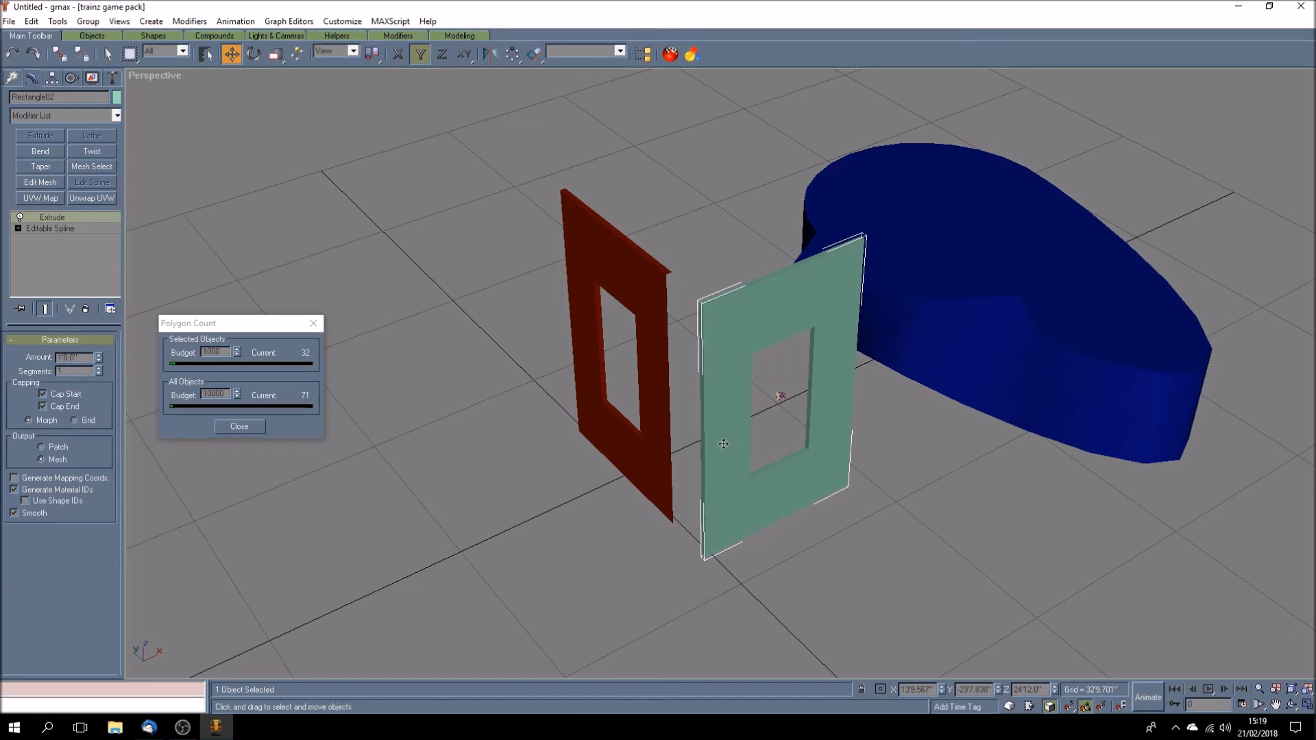
- Delete the narrow top polygon of the red wall
left_click(651, 279)
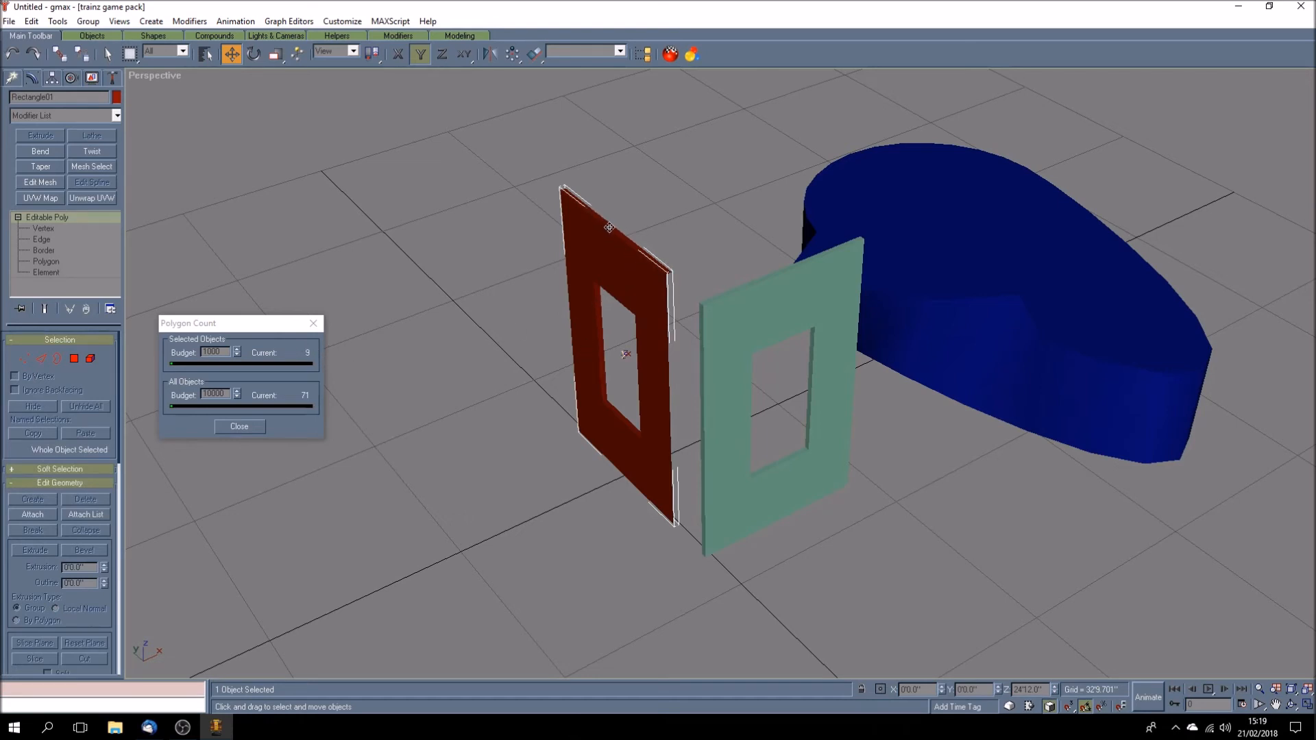
left_click(30, 260)
left_click(626, 237)
key("Delete")
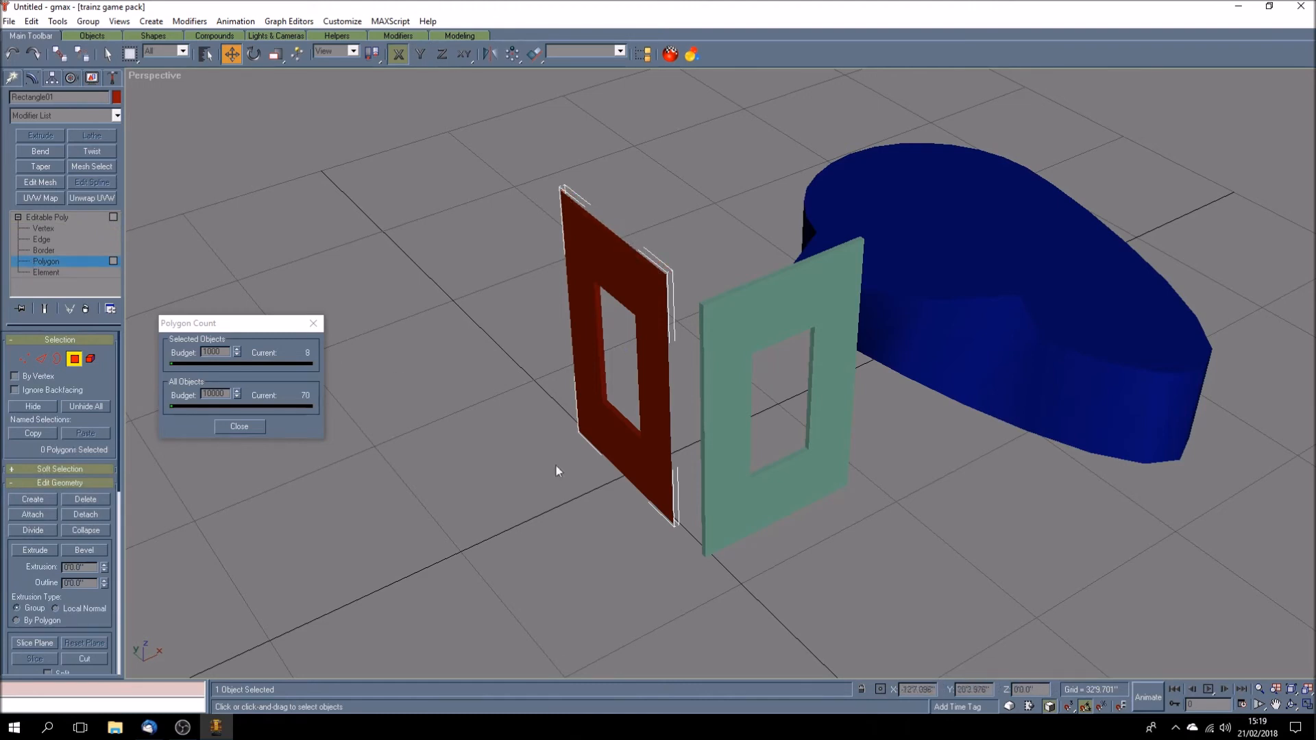
- Delete the narrow bottom polygon on the underside of the red wall
left_click(1291, 704)
left_click_drag(619, 461, 687, 365)
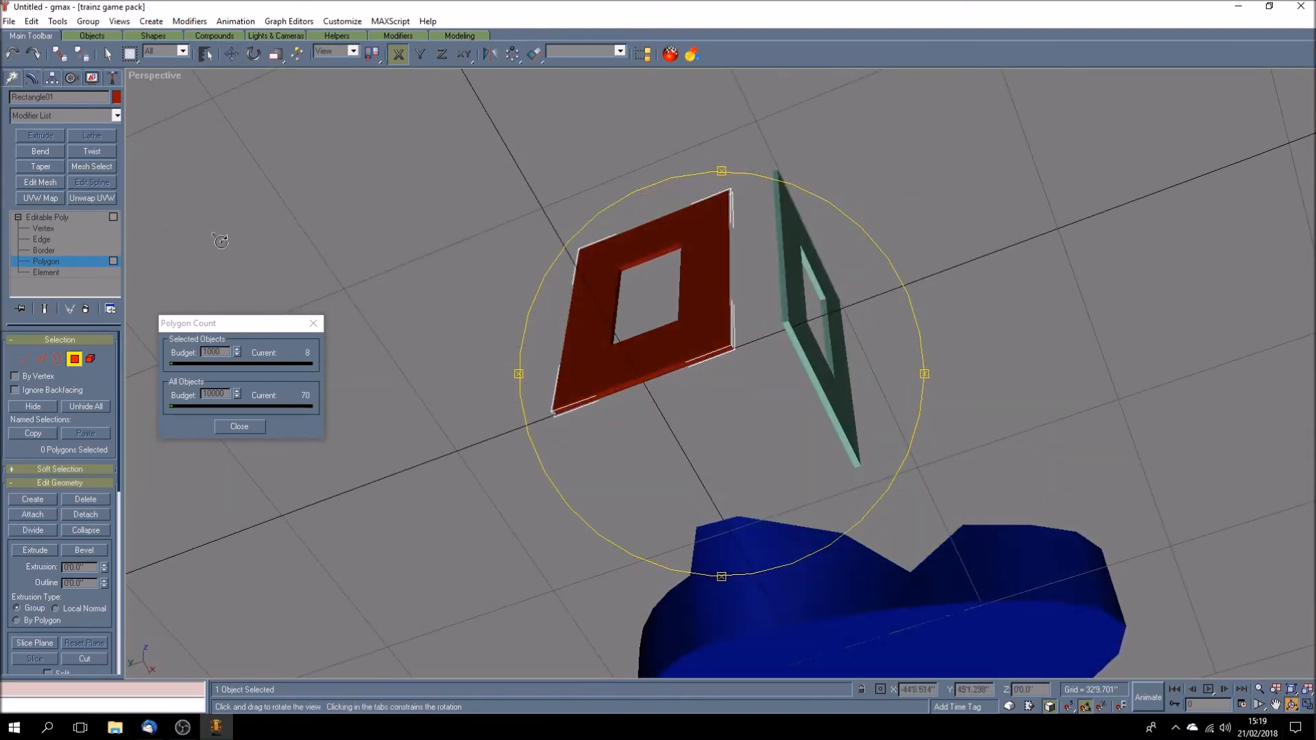
left_click(108, 53)
left_click(629, 382)
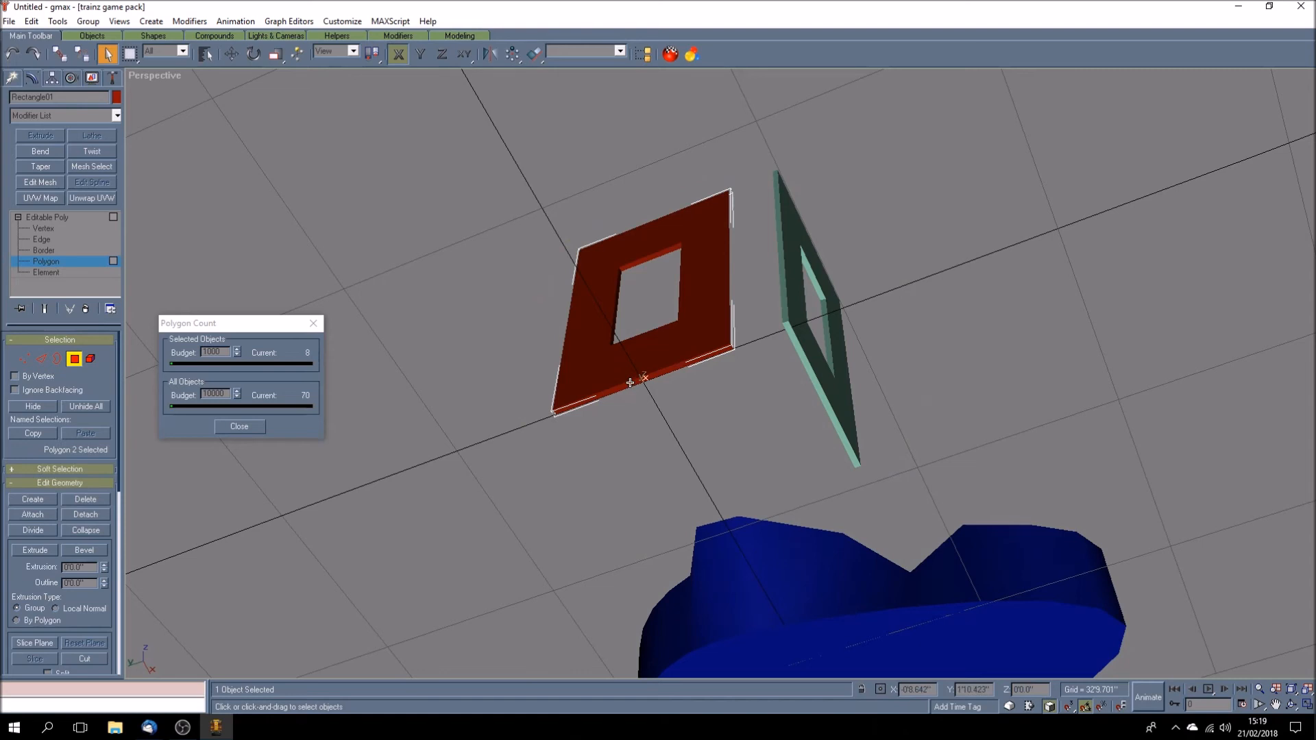
key("Delete")
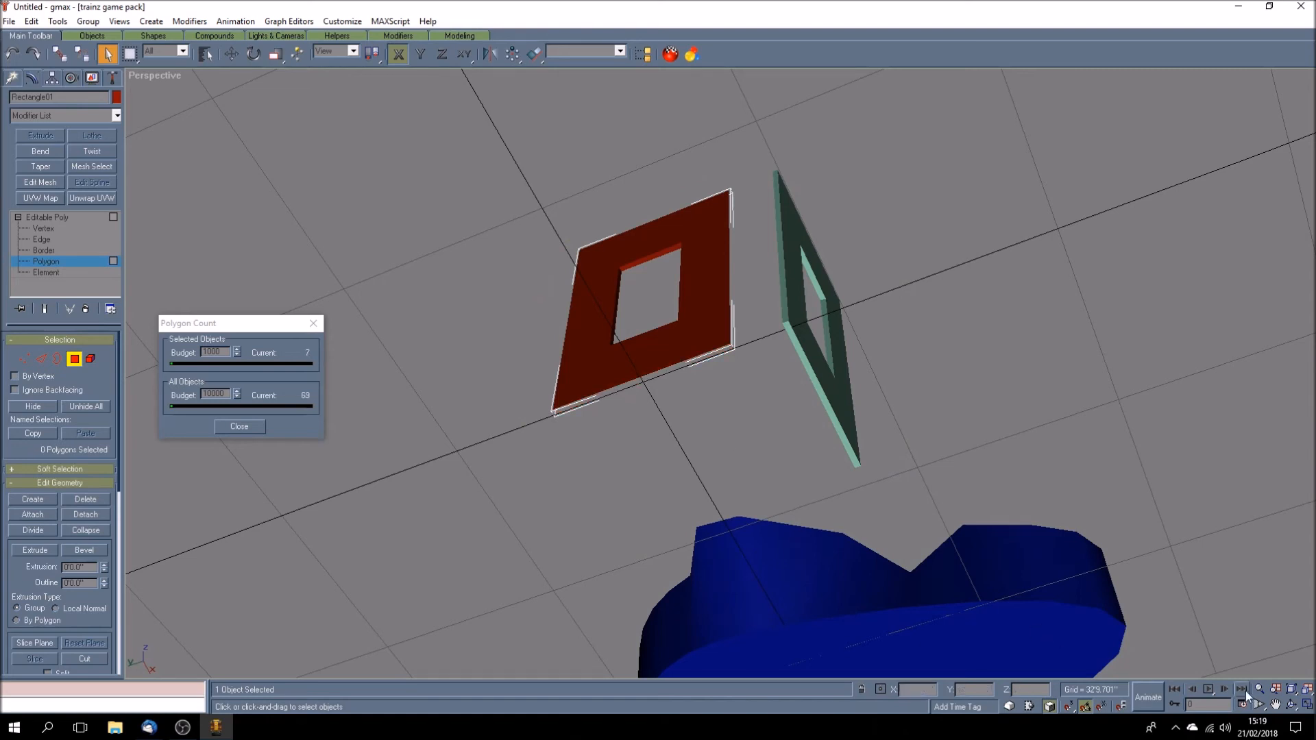
- Delete the remaining narrow vertical end polygon along the outer side edge of the red wall
left_click(1291, 703)
left_click_drag(708, 398, 827, 463)
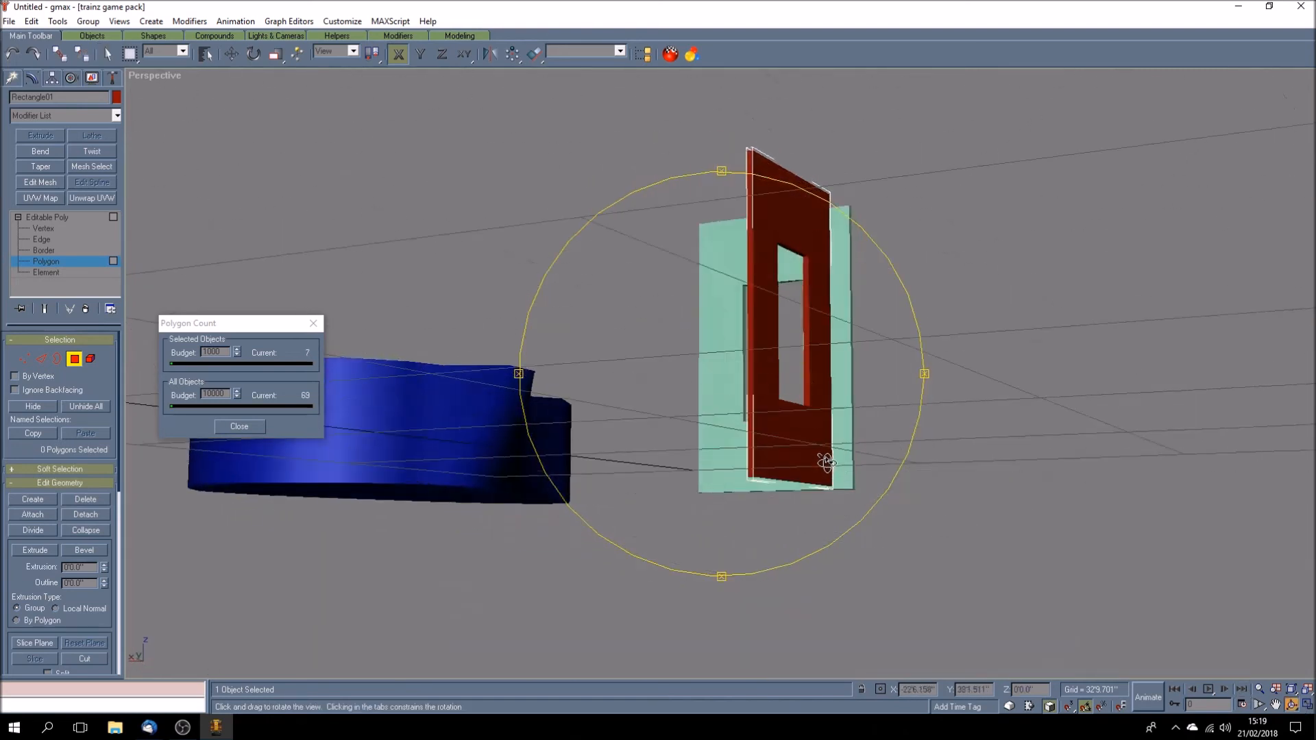
left_click(108, 54)
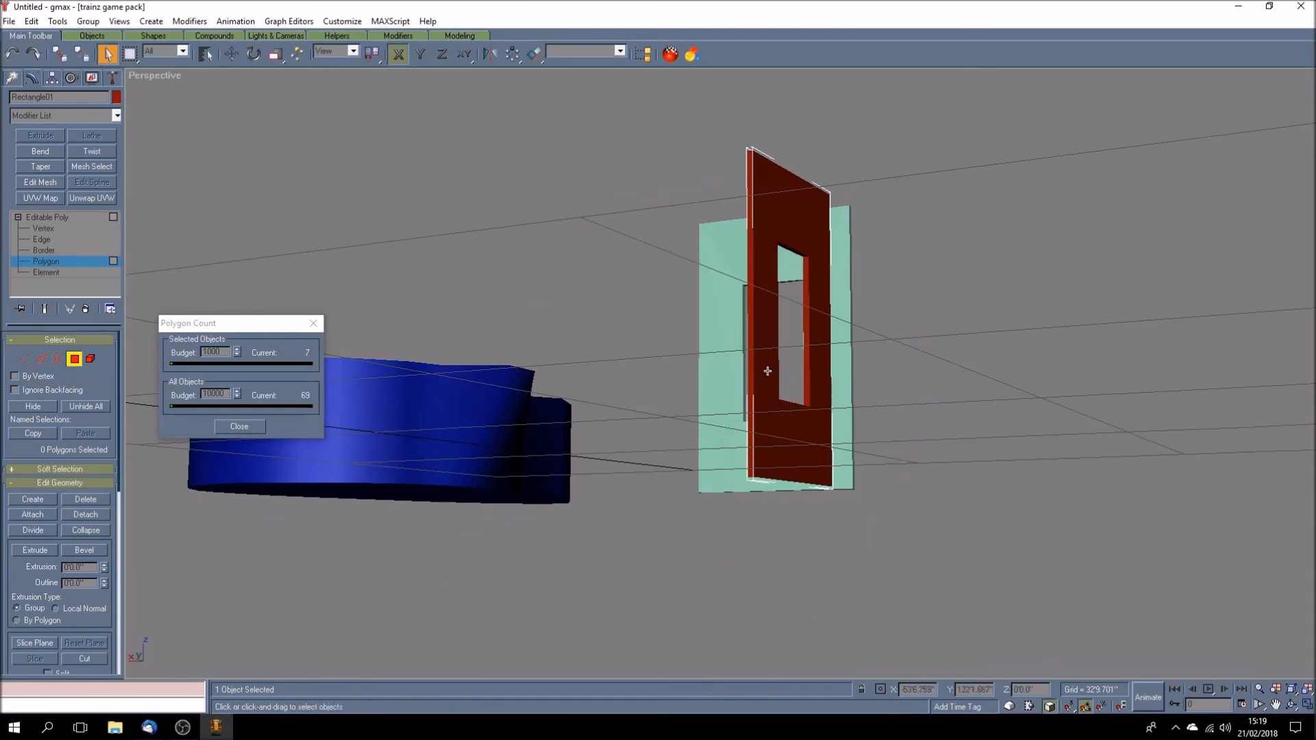
left_click(751, 368)
key("Delete")
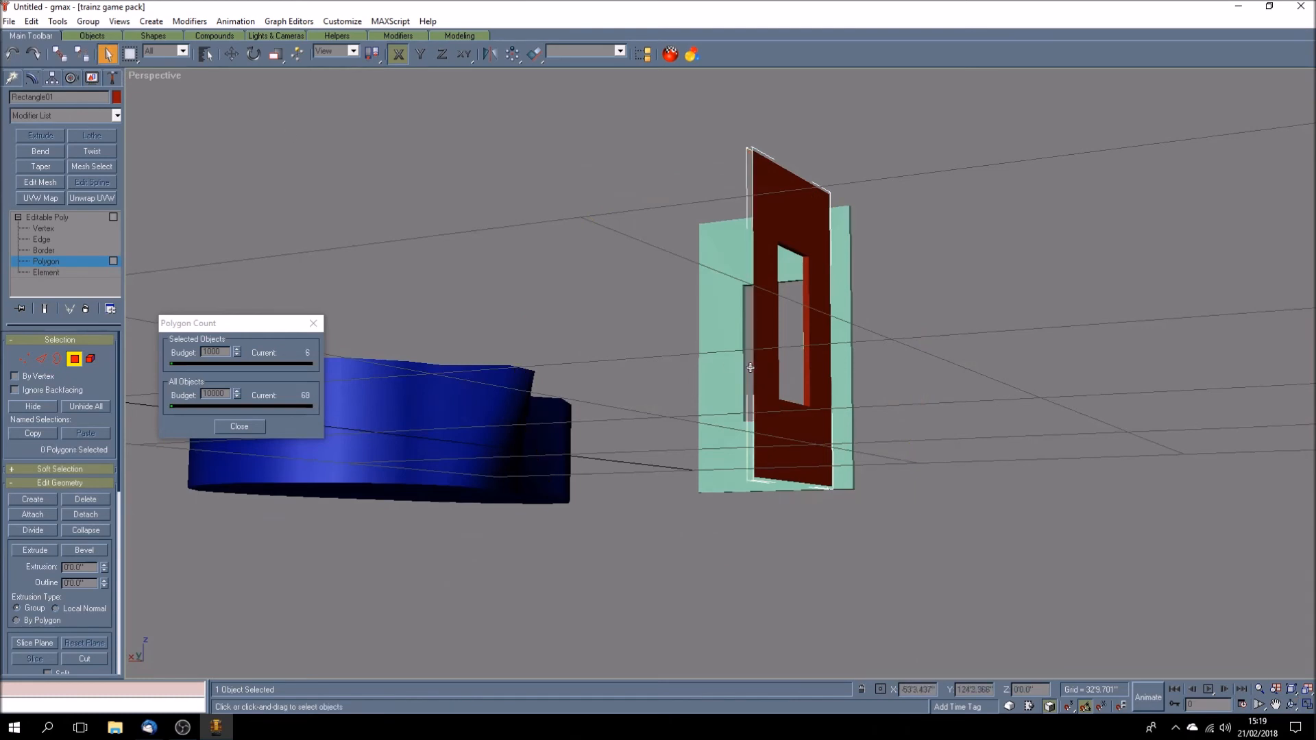
- Delete the red wall's large back face on the side towards the blue shape, including its isolated vertices
left_click(1291, 704)
left_click_drag(772, 432, 616, 472)
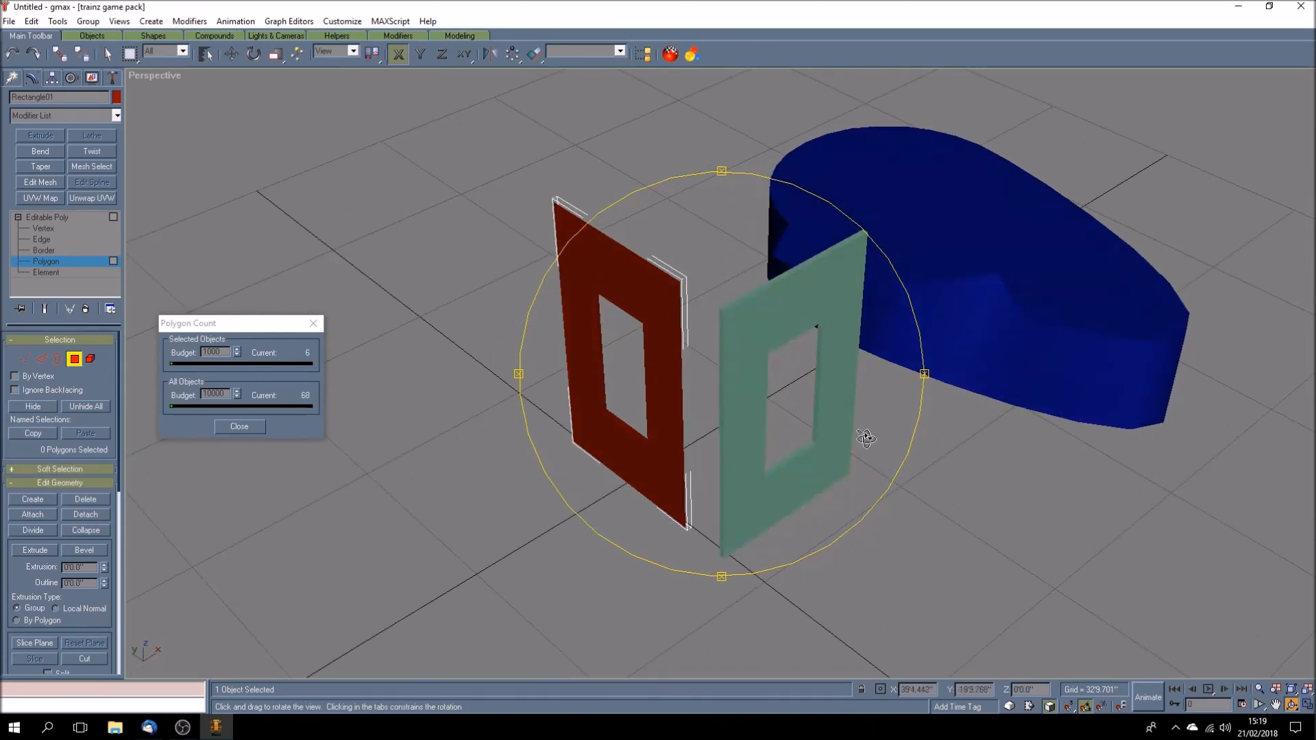
mouse_move(615, 426)
left_mouse_down()
mouse_move(692, 426)
mouse_move(629, 422)
left_mouse_up()
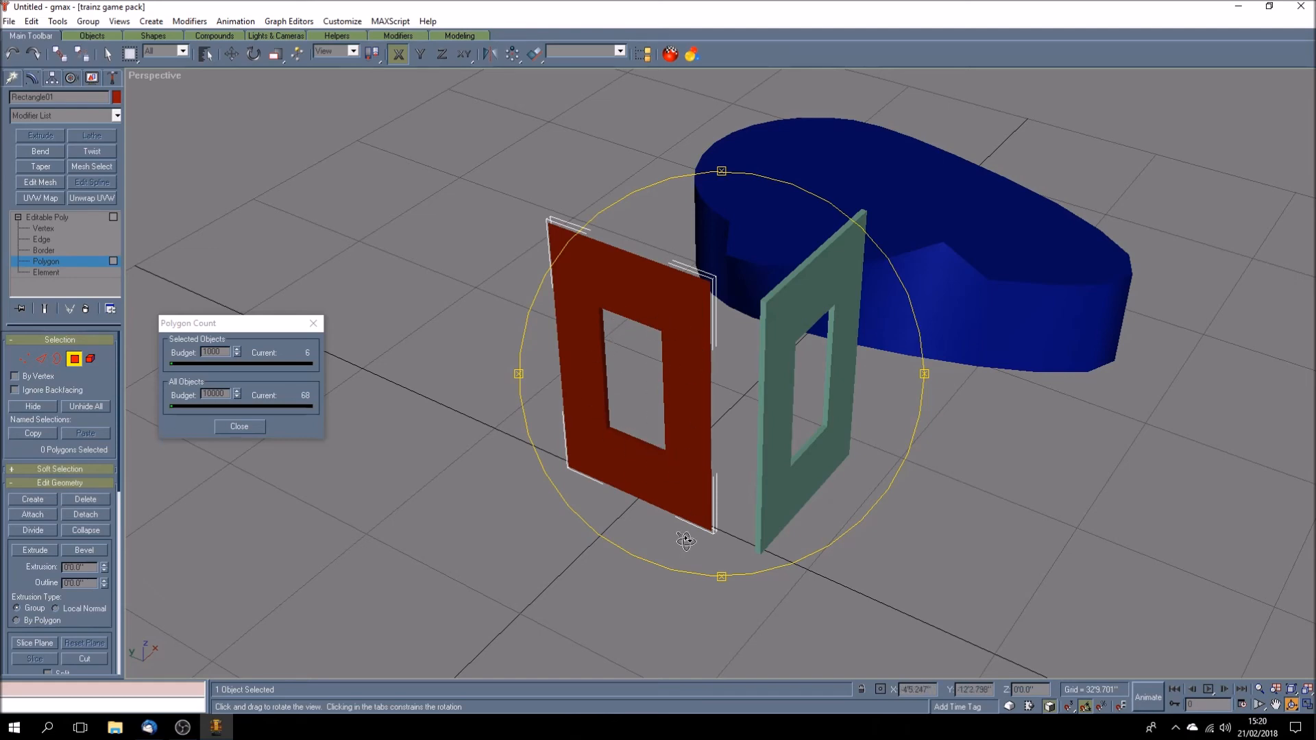
left_click_drag(684, 539, 499, 508)
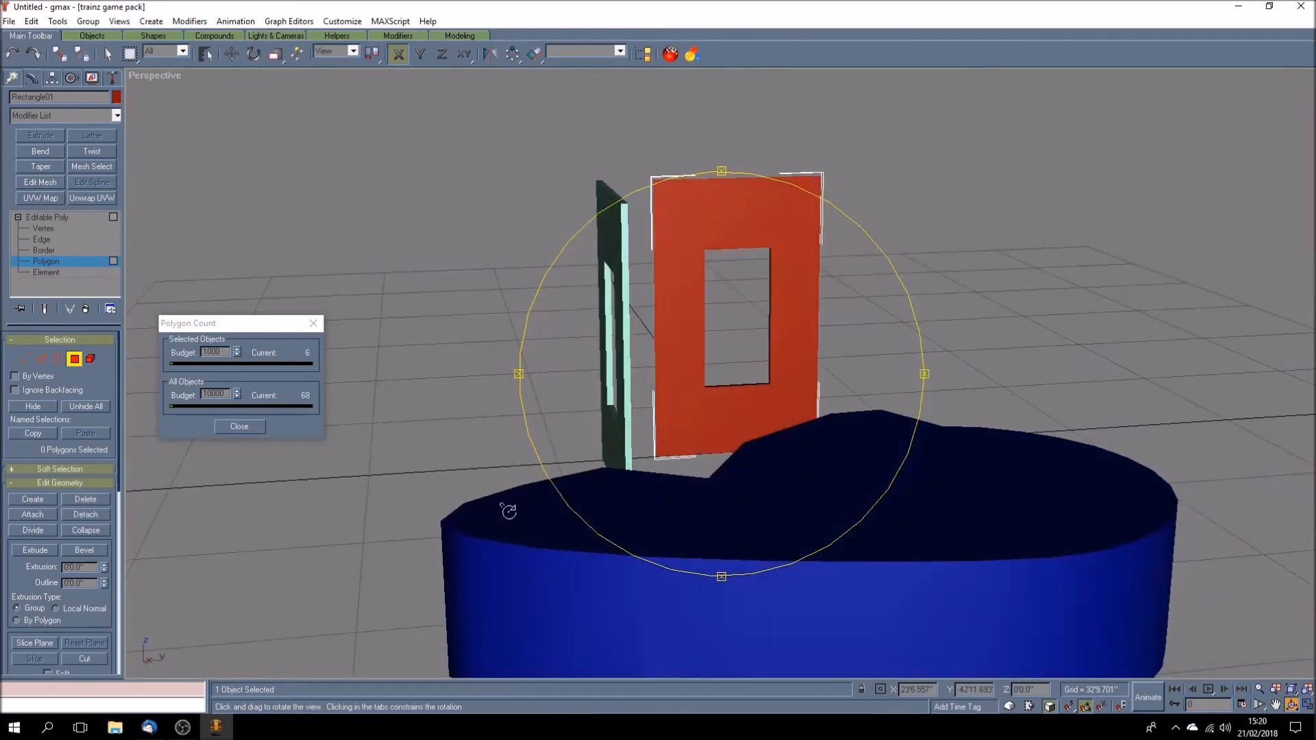
left_click(104, 59)
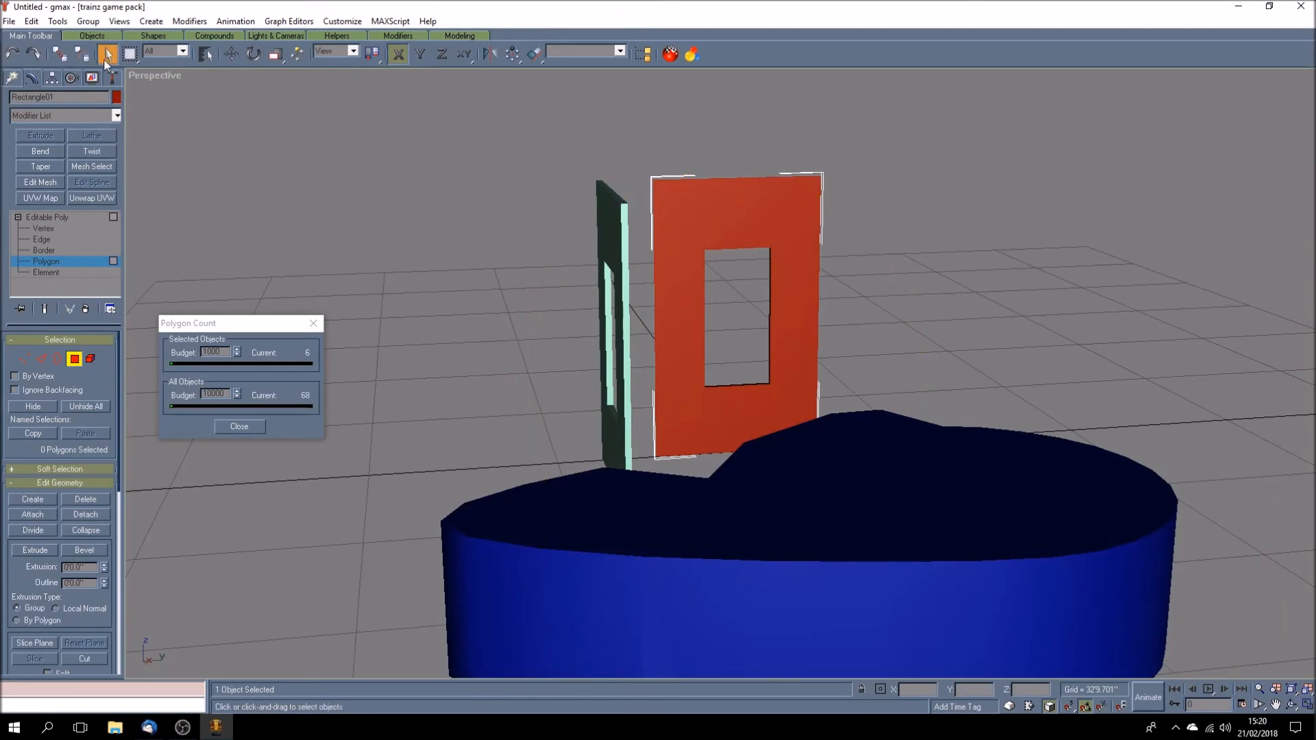
left_click(752, 209)
key("Delete")
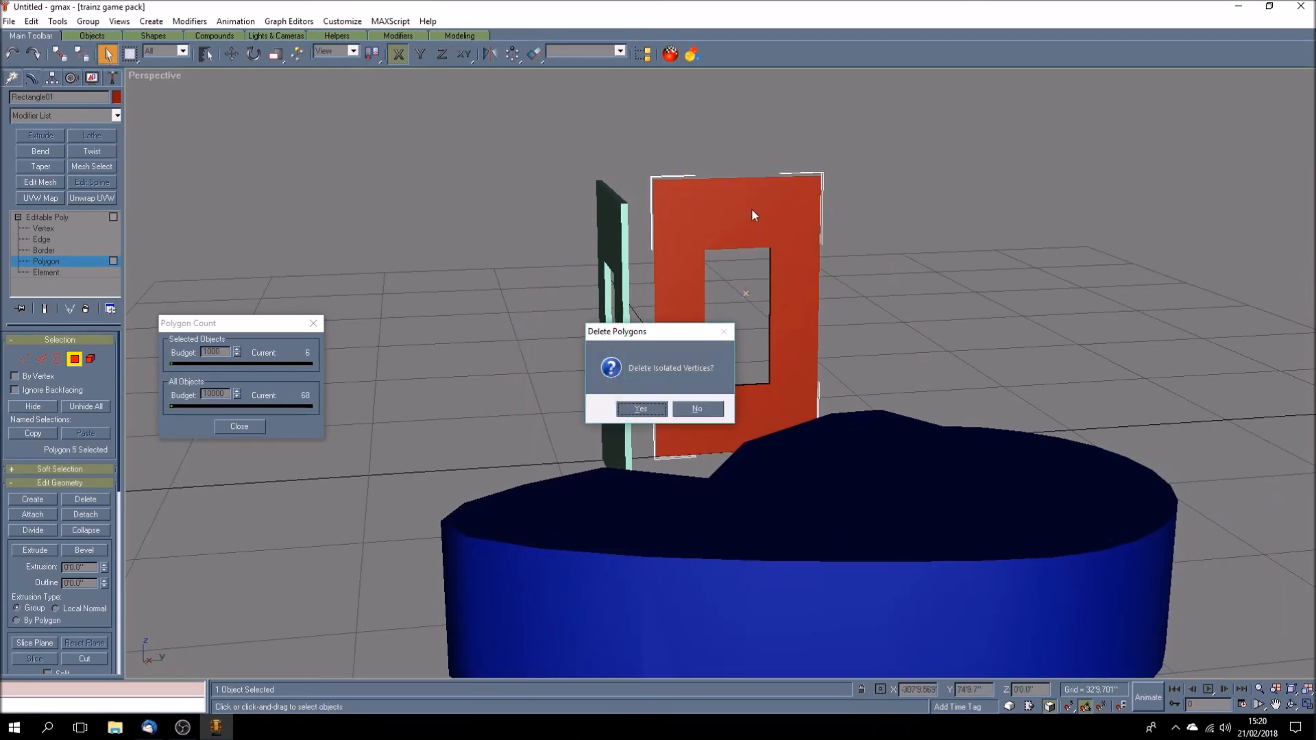
left_click(649, 410)
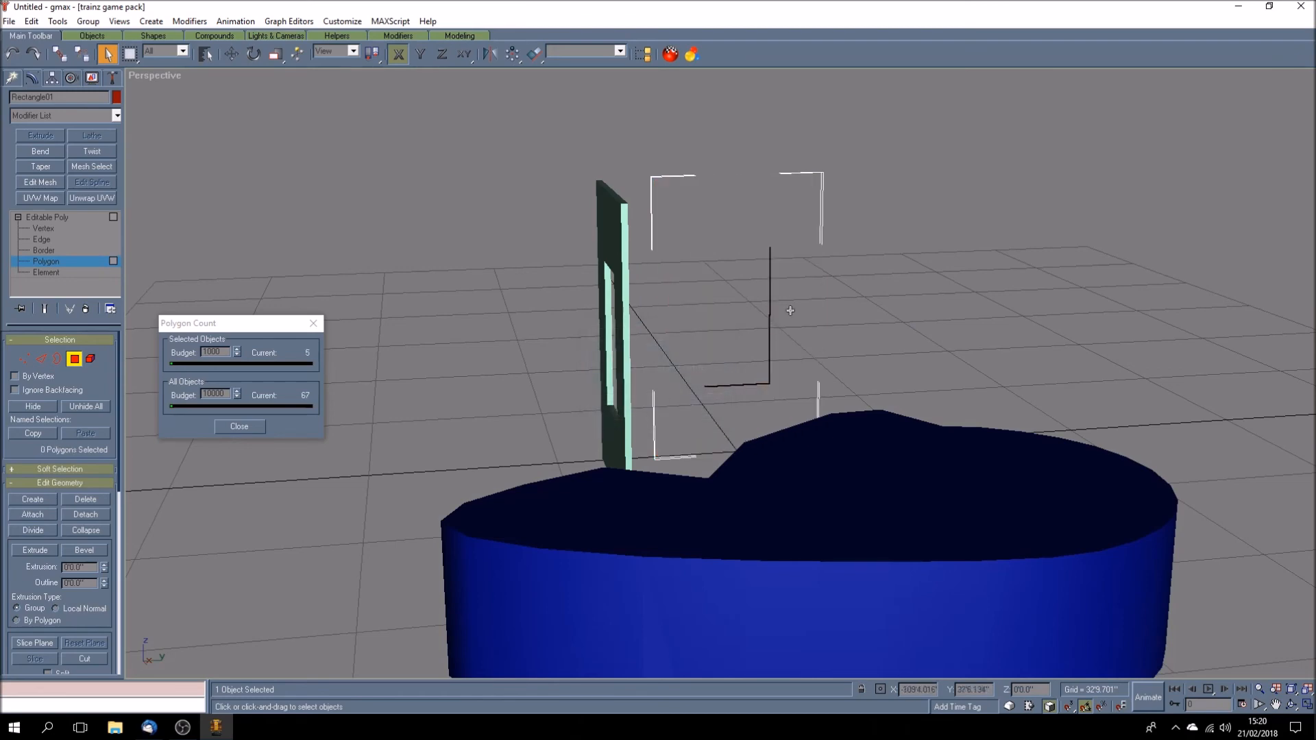
- Check the red wall from its front side, leave polygon editing and deselect the wall
left_click(1291, 704)
left_click_drag(771, 364, 849, 355)
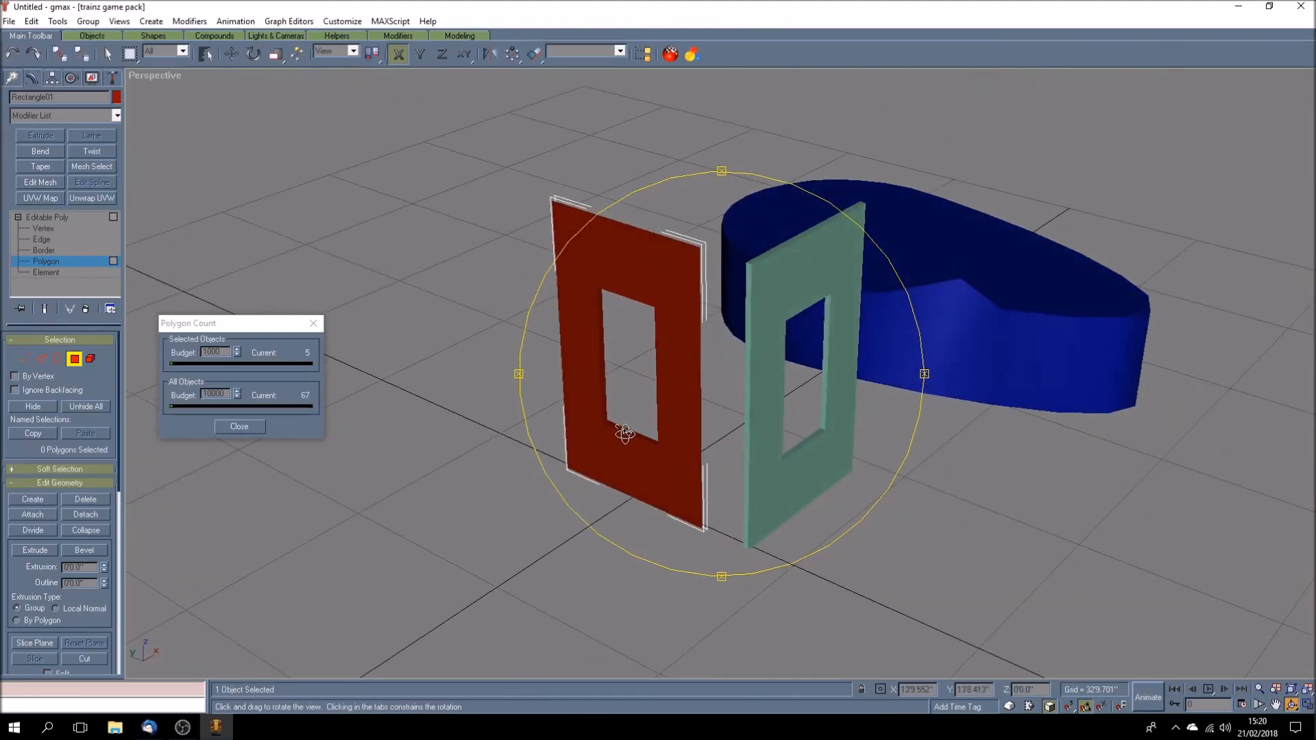
mouse_move(603, 442)
left_mouse_down()
mouse_move(614, 461)
mouse_move(599, 464)
left_mouse_up()
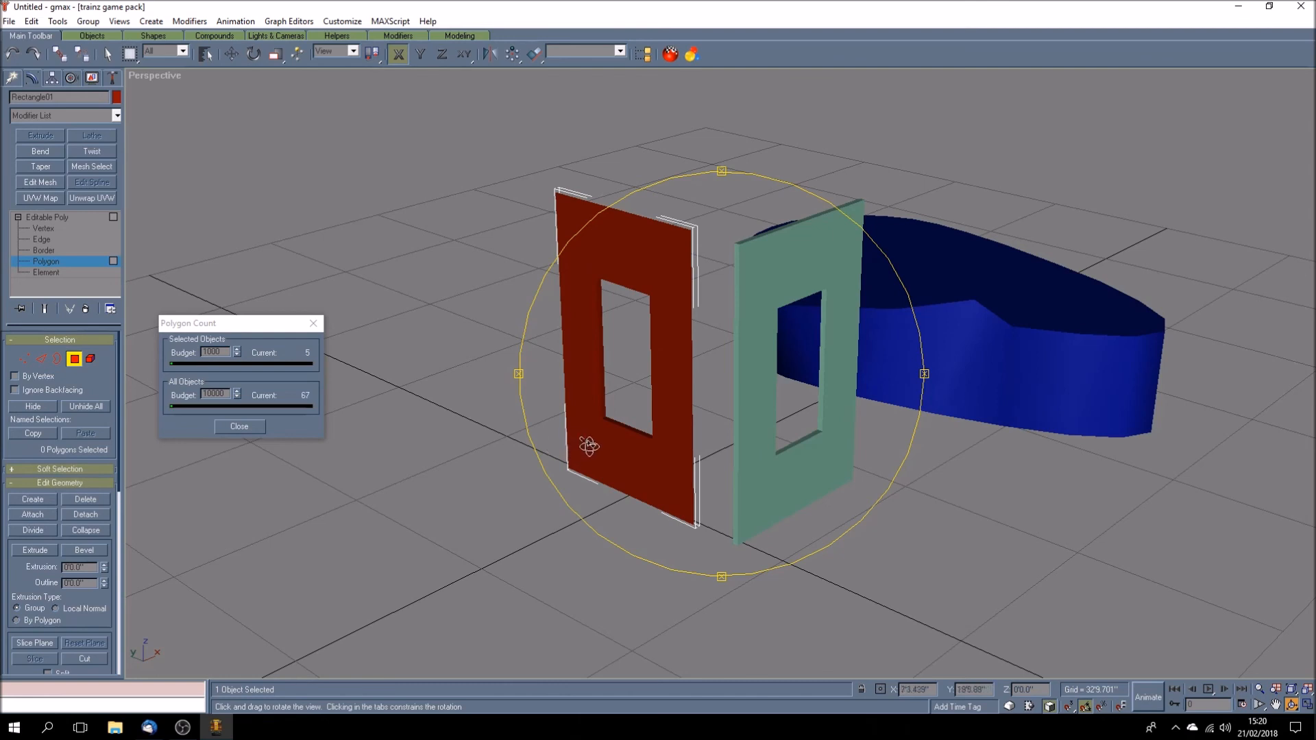
left_click(108, 54)
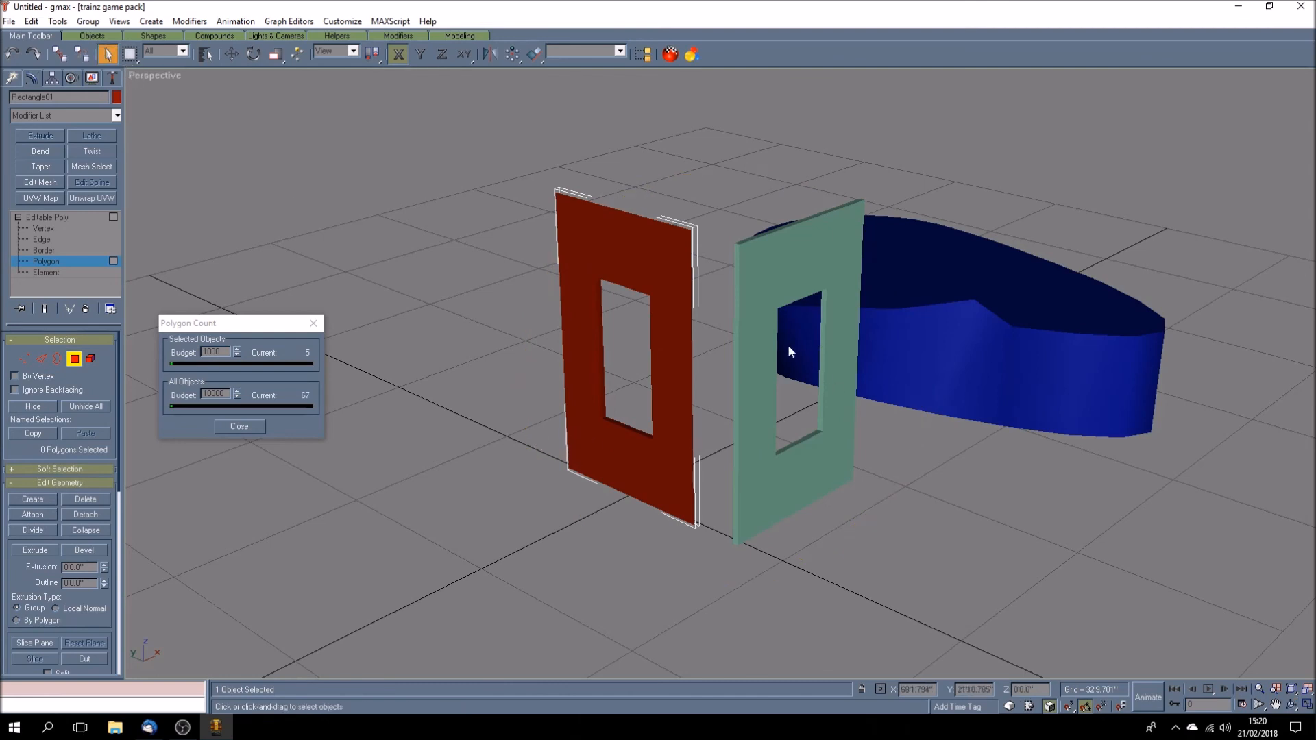
left_click(66, 217)
left_click(494, 306)
- Check the green wall's polygon count and the options for its Extrude modifier, and clear the selection
left_click(770, 300)
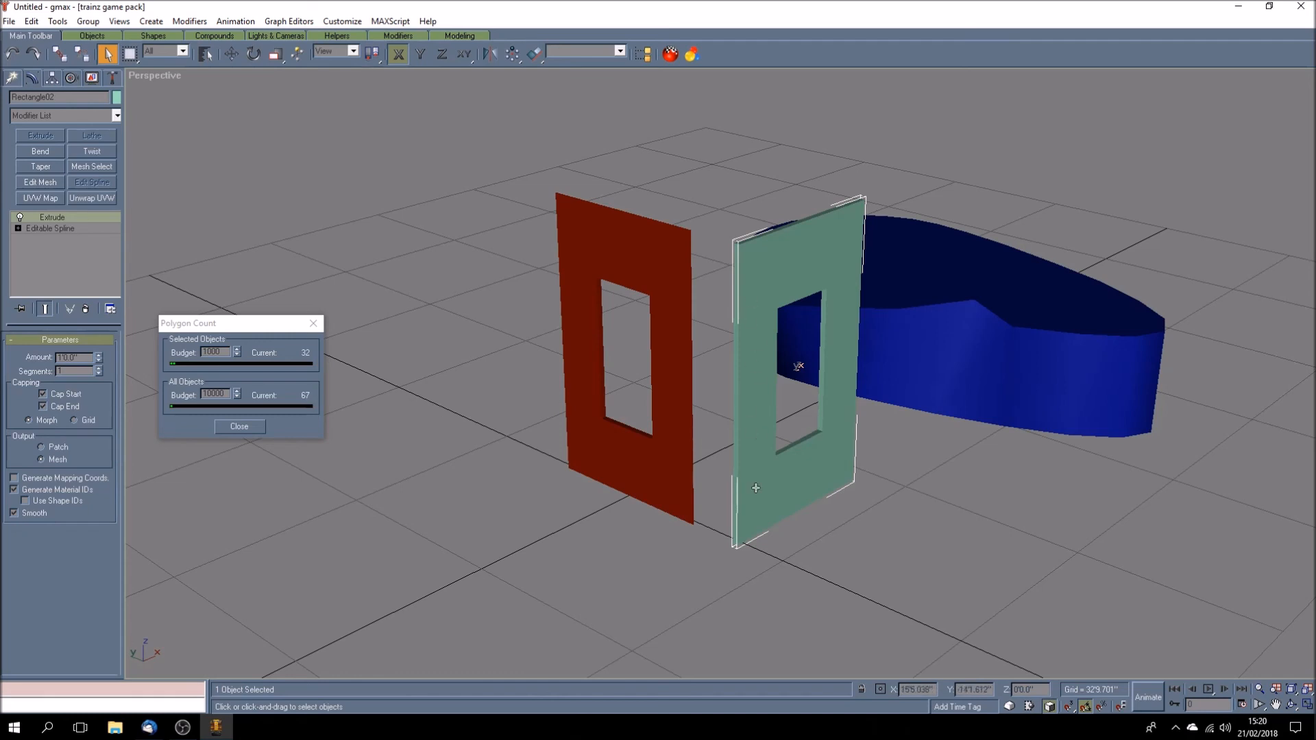
right_click(67, 223)
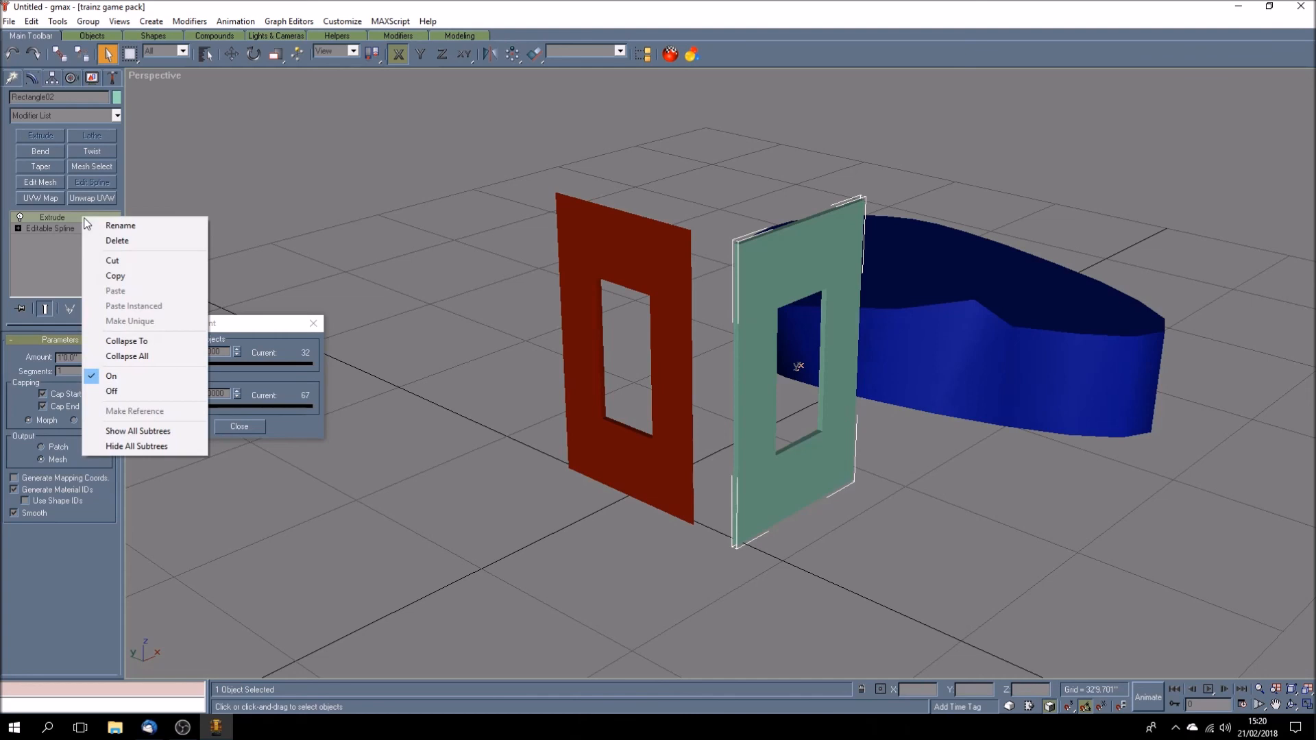
left_click(356, 251)
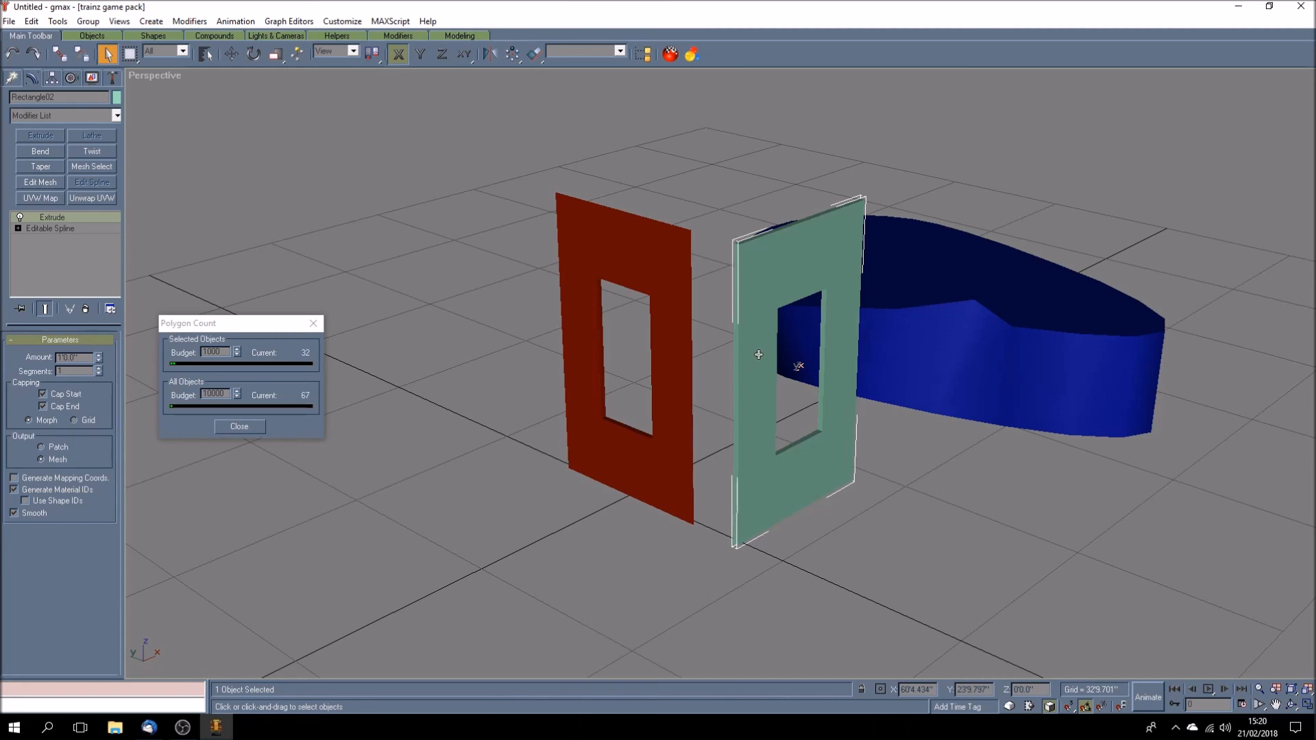
left_click(939, 537)
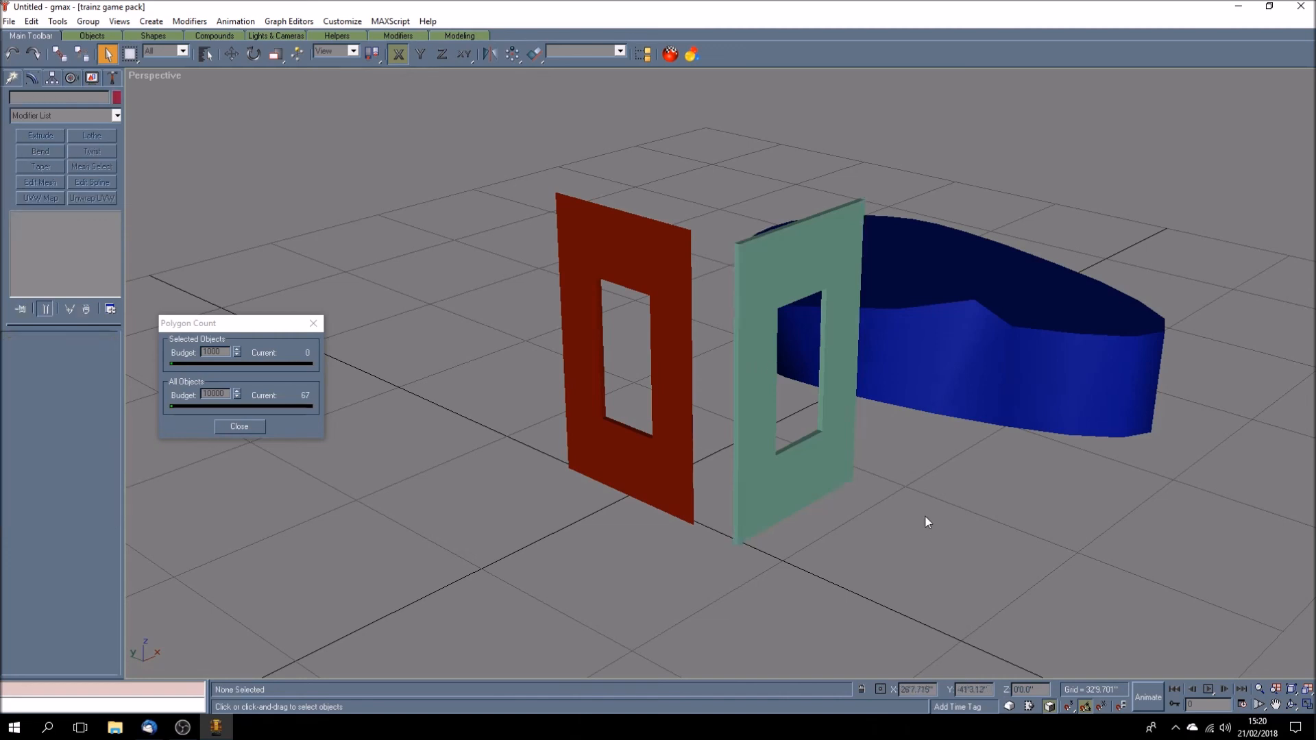